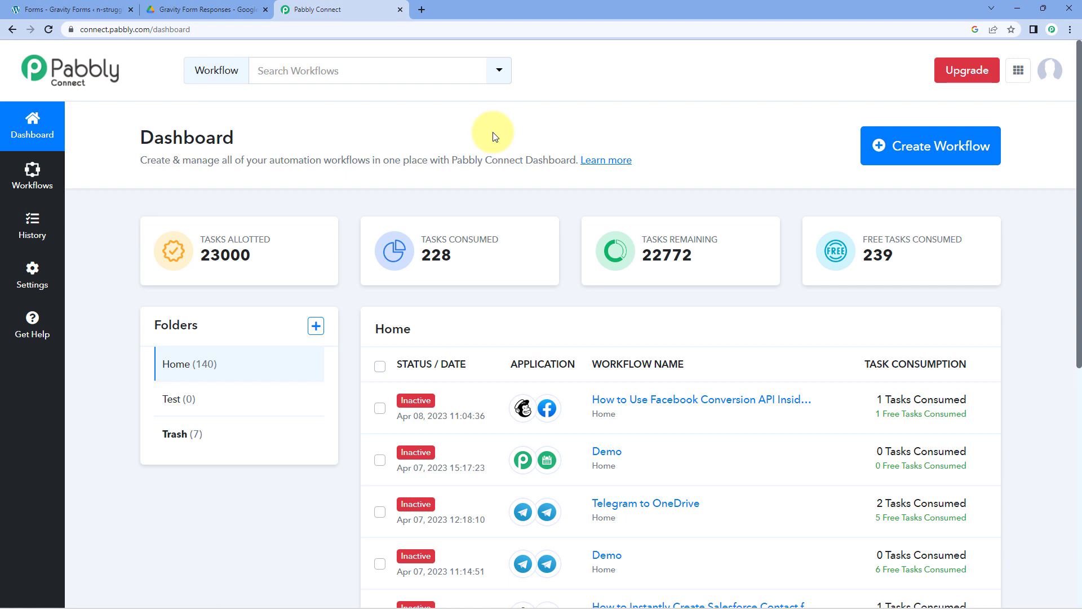
- Create the 'Gravity Forms to Google Drive' workflow and collapse the trigger's app chooser
click(919, 146)
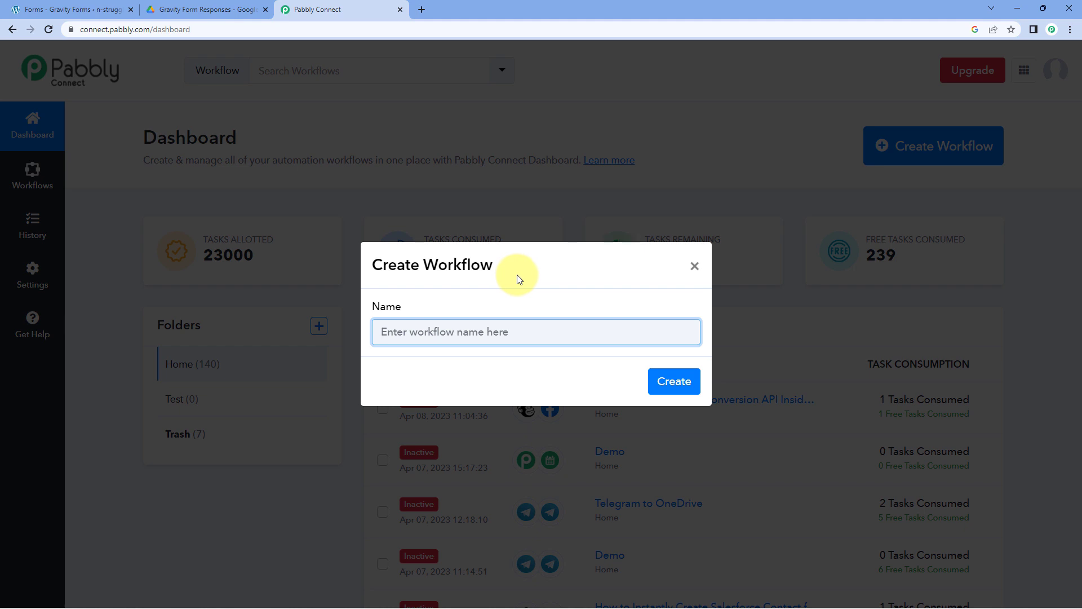
text(Gravity Forms to Google Drive)
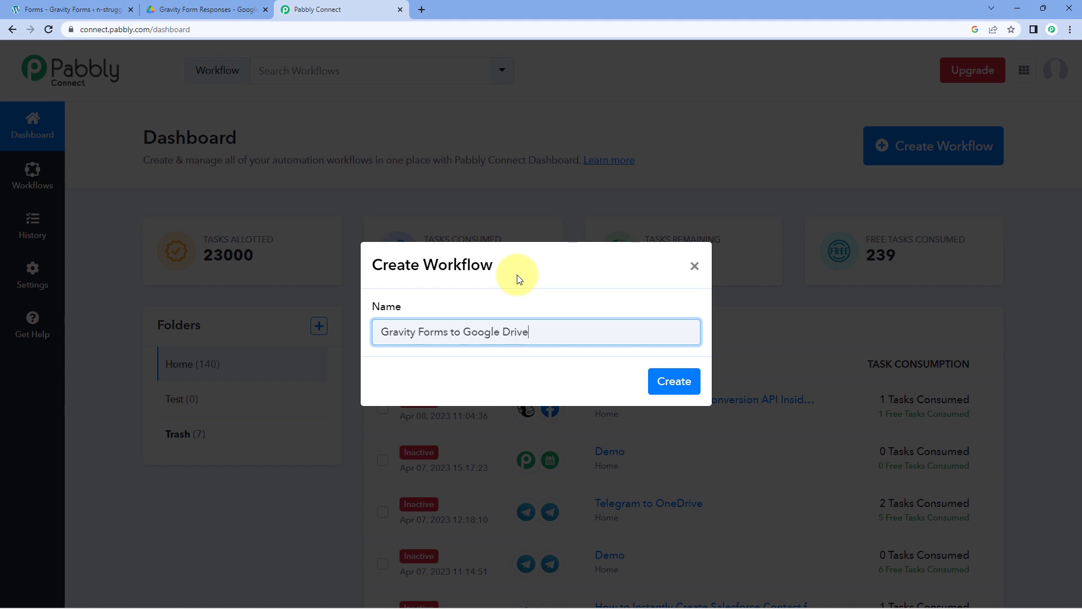
click(681, 383)
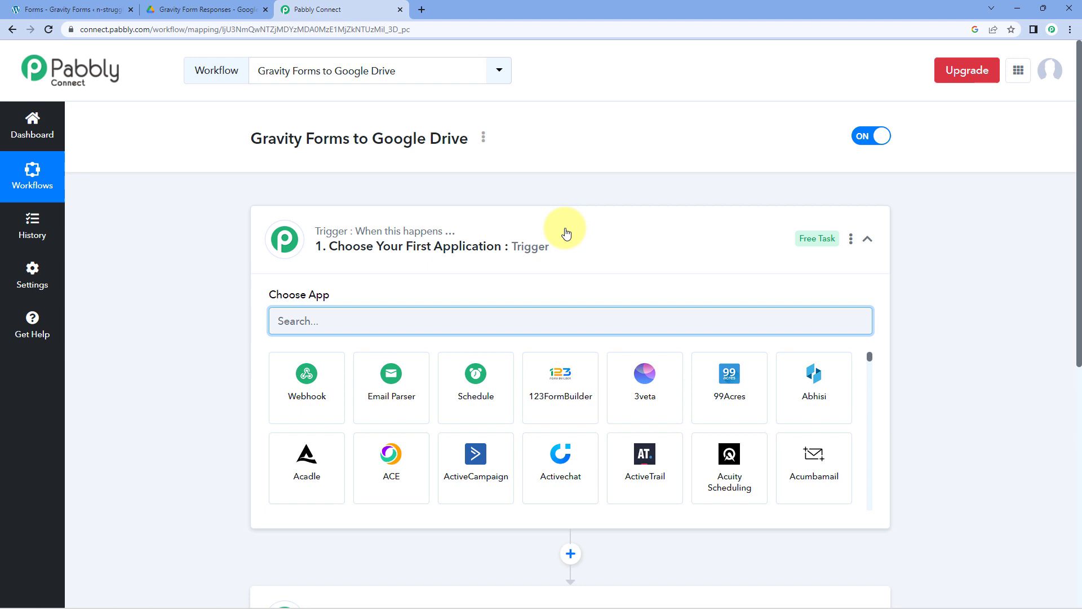
click(562, 230)
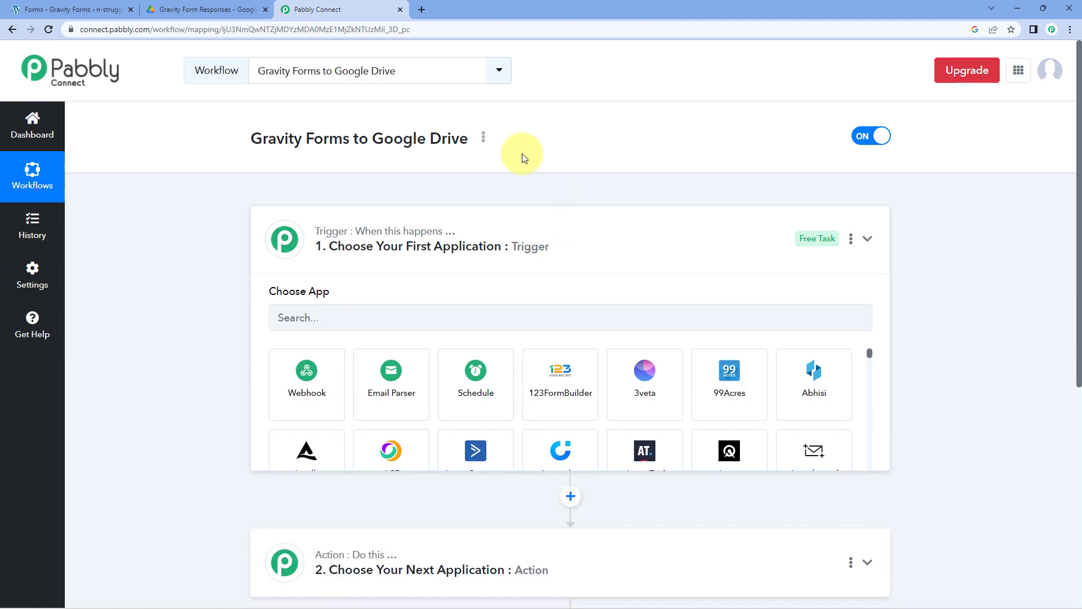
scroll(214, 227, down, 1)
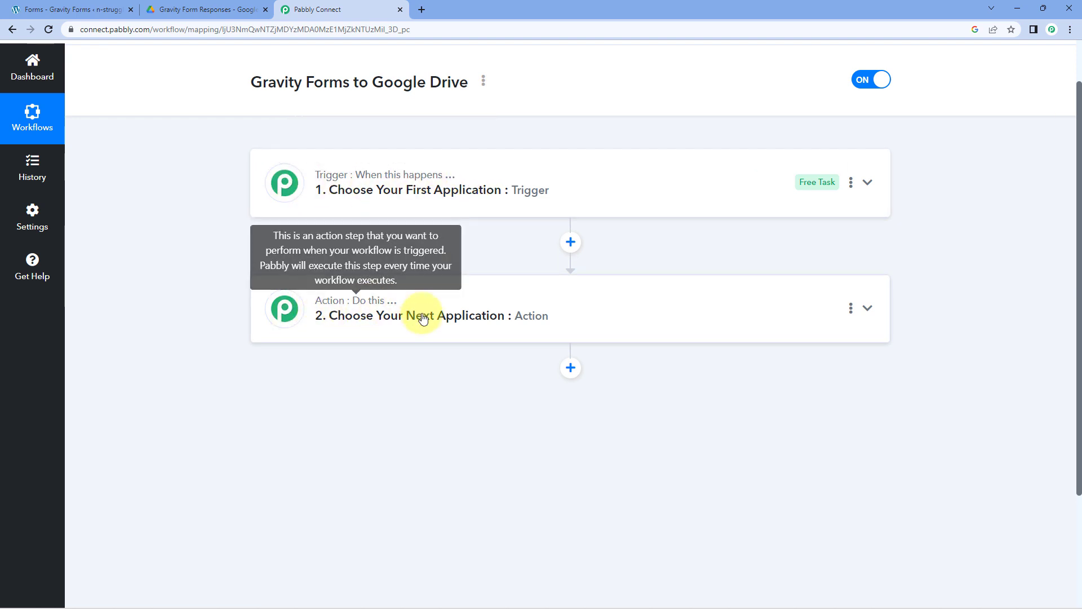
click(558, 165)
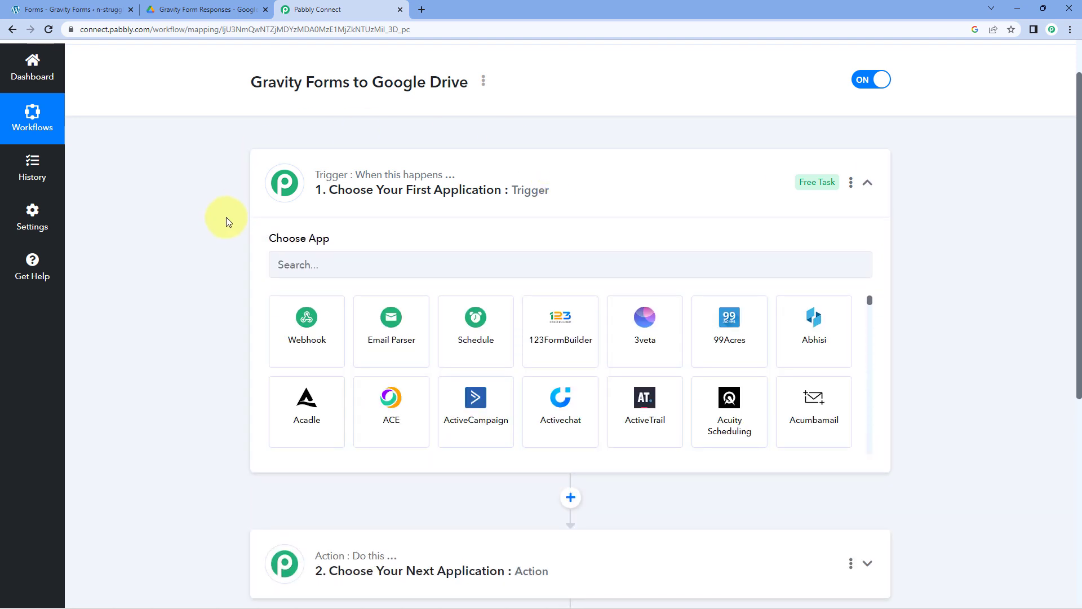
click(102, 9)
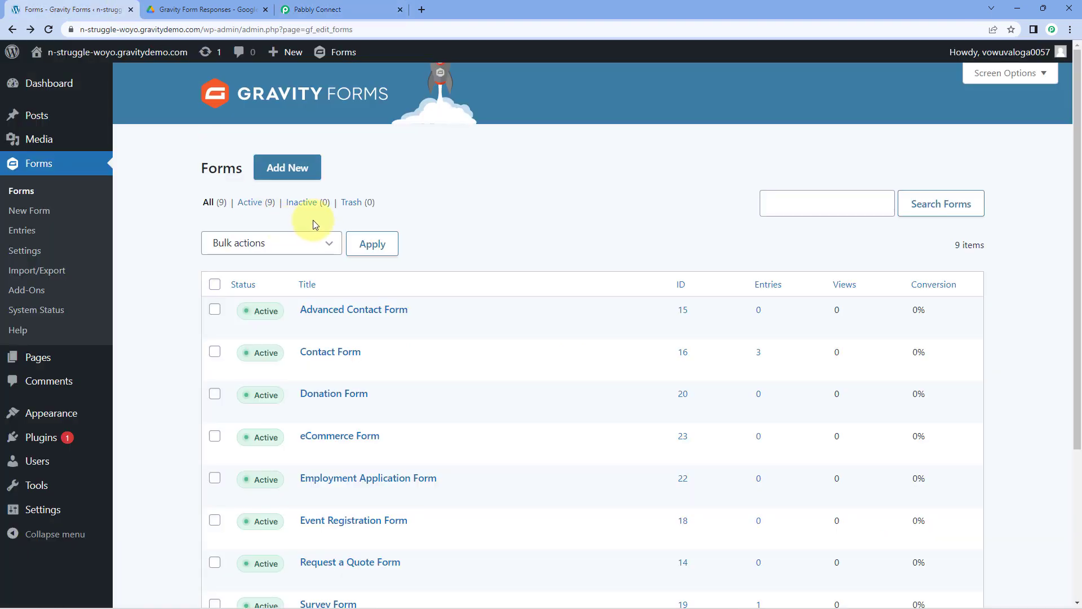
click(338, 10)
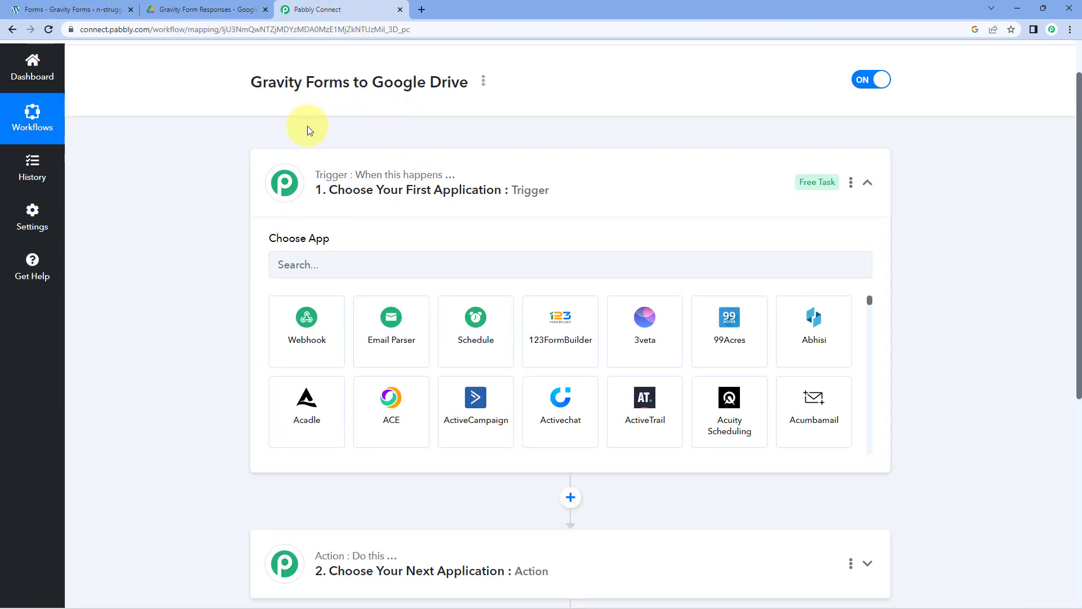
click(102, 9)
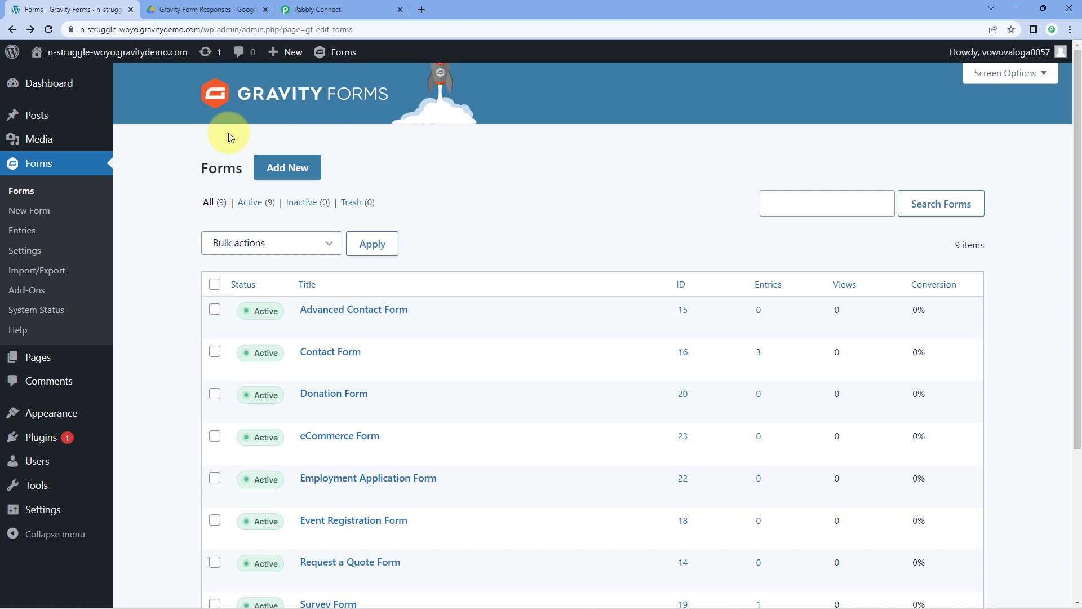
click(336, 9)
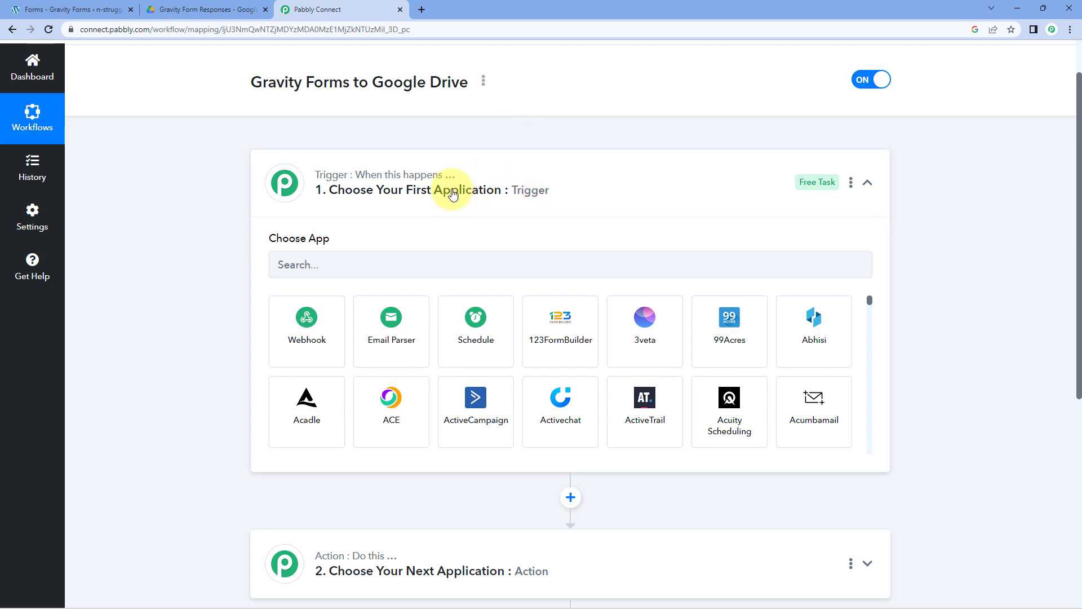
scroll(377, 208, down, 1)
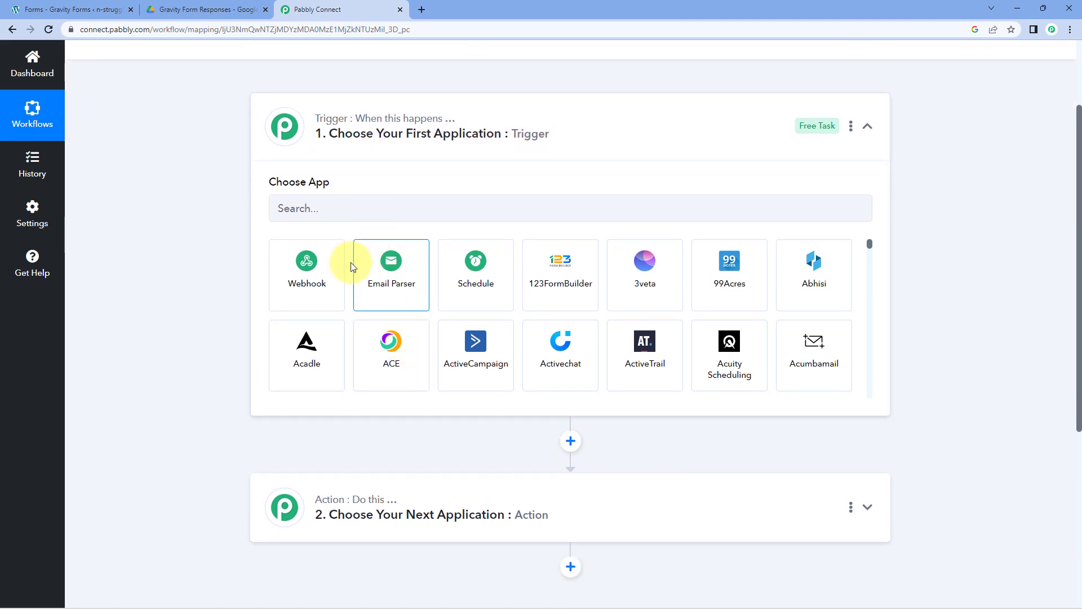
scroll(347, 298, down, 1)
scroll(220, 312, down, 3)
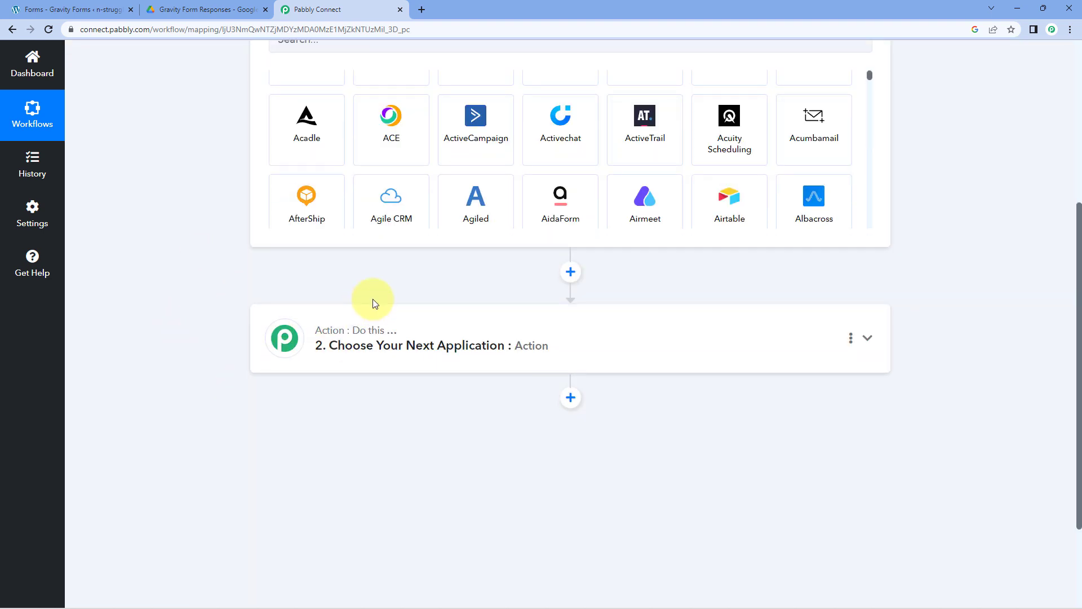
scroll(254, 259, up, 3)
scroll(355, 287, up, 1)
scroll(307, 290, up, 1)
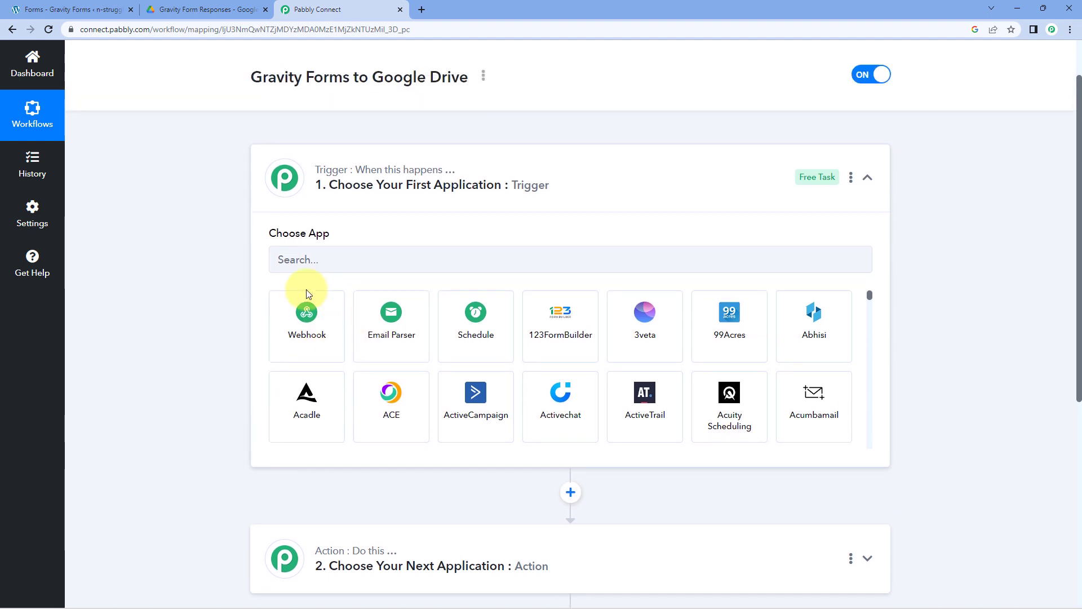
- Set the workflow trigger to Gravity Forms with the New Response event
click(329, 265)
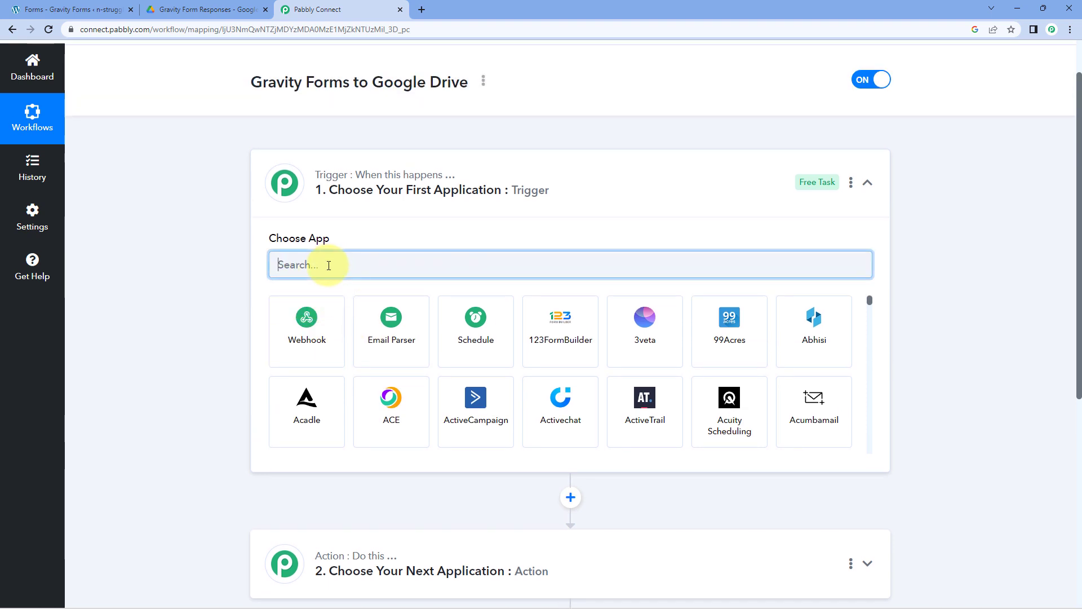
text(Gra)
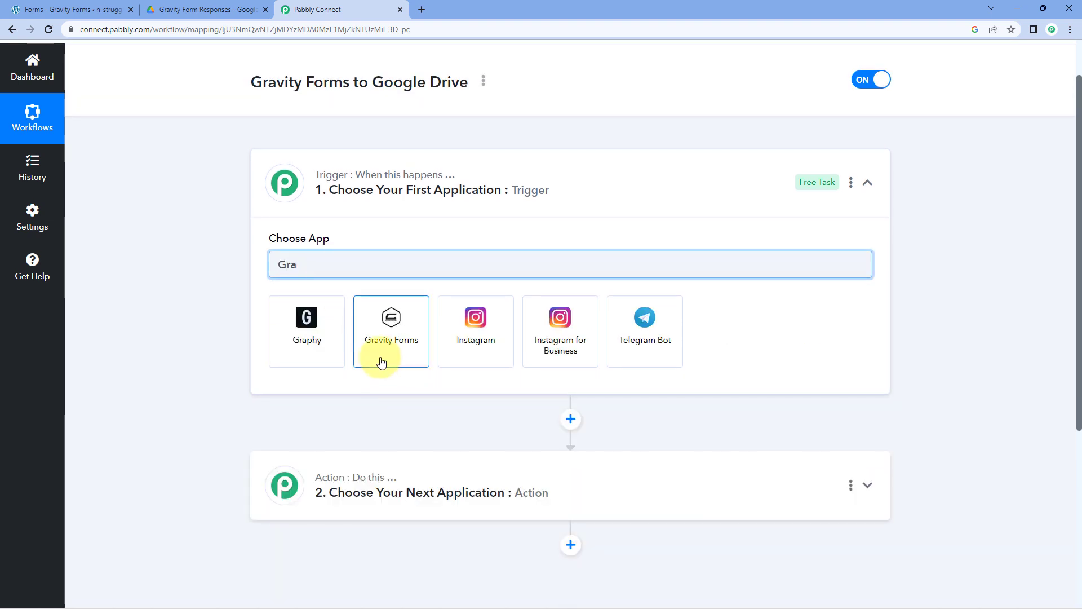
click(382, 362)
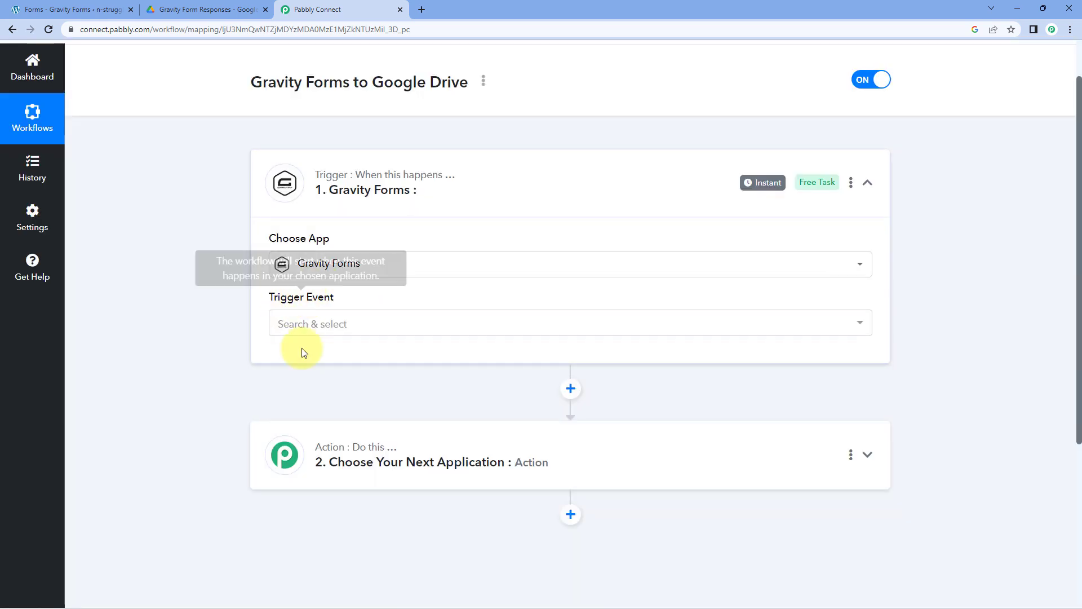
click(374, 323)
scroll(370, 328, down, 1)
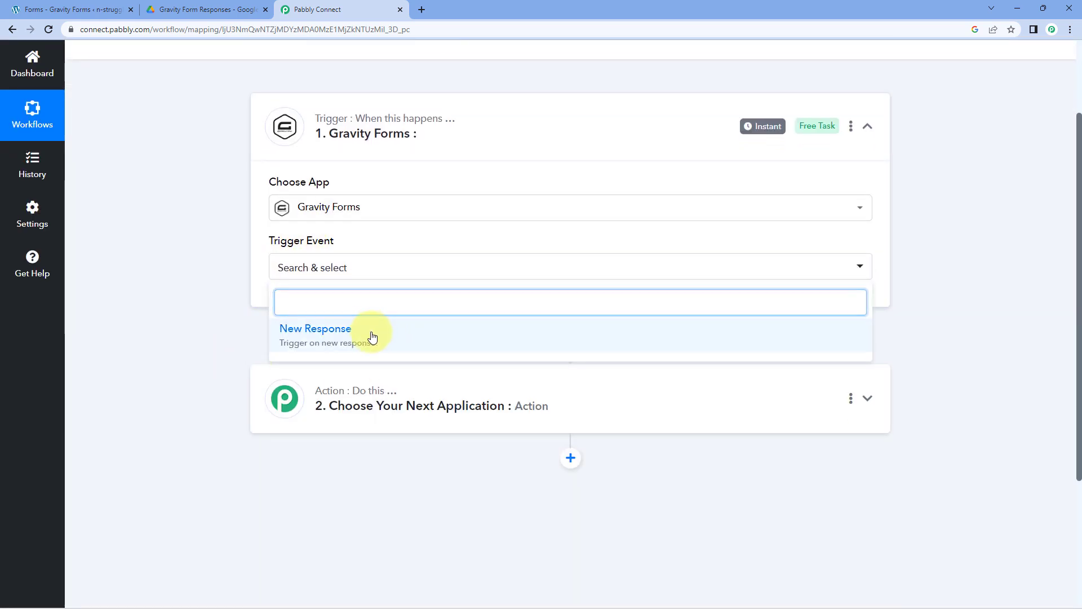
click(372, 337)
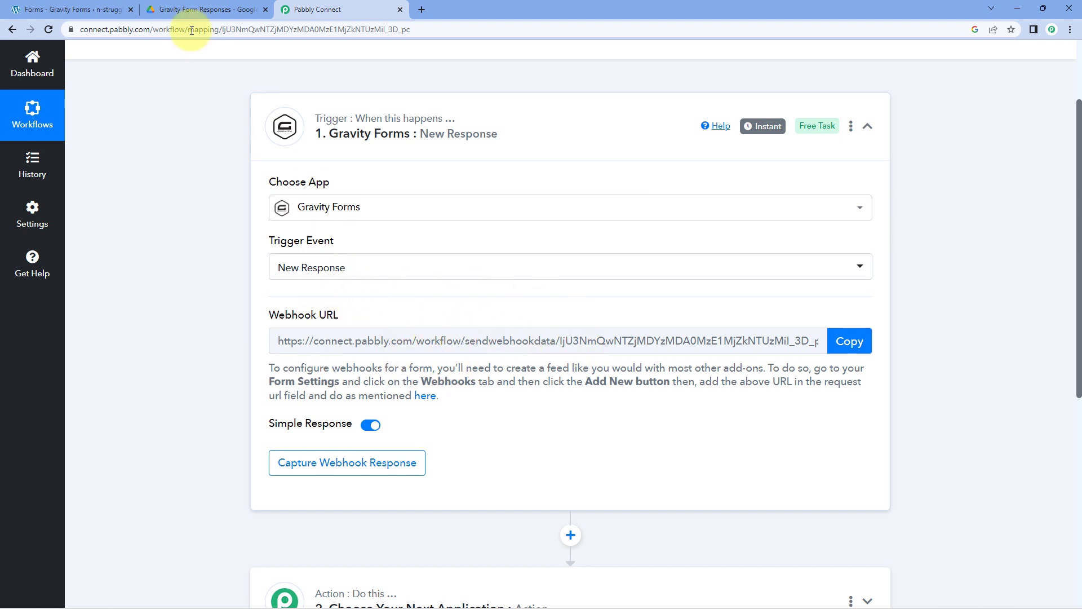
- Copy the New Response trigger's webhook URL and go back to the Gravity Forms admin
click(85, 10)
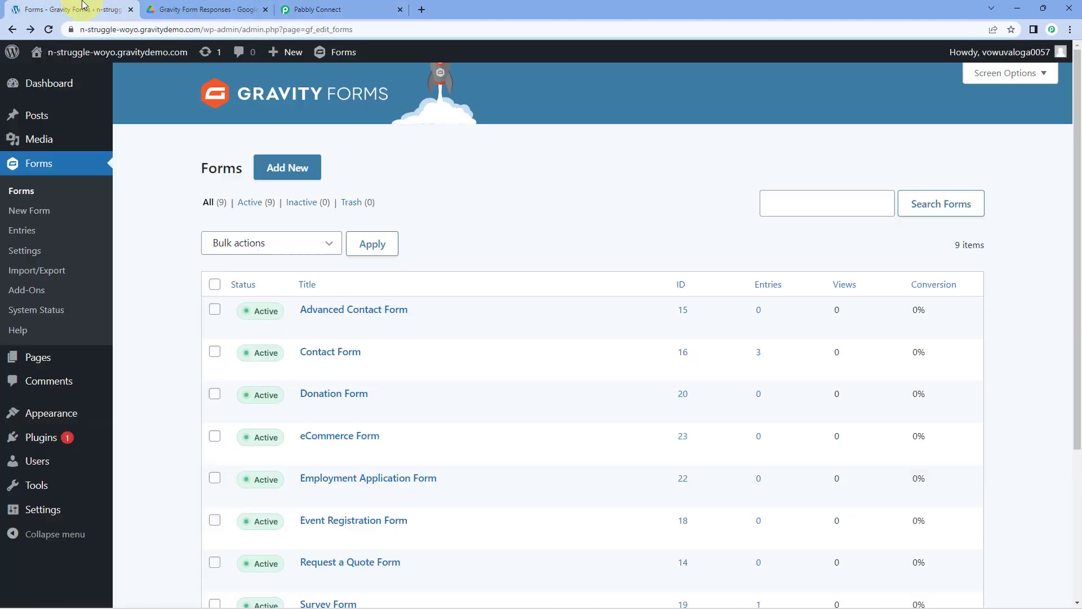
click(343, 7)
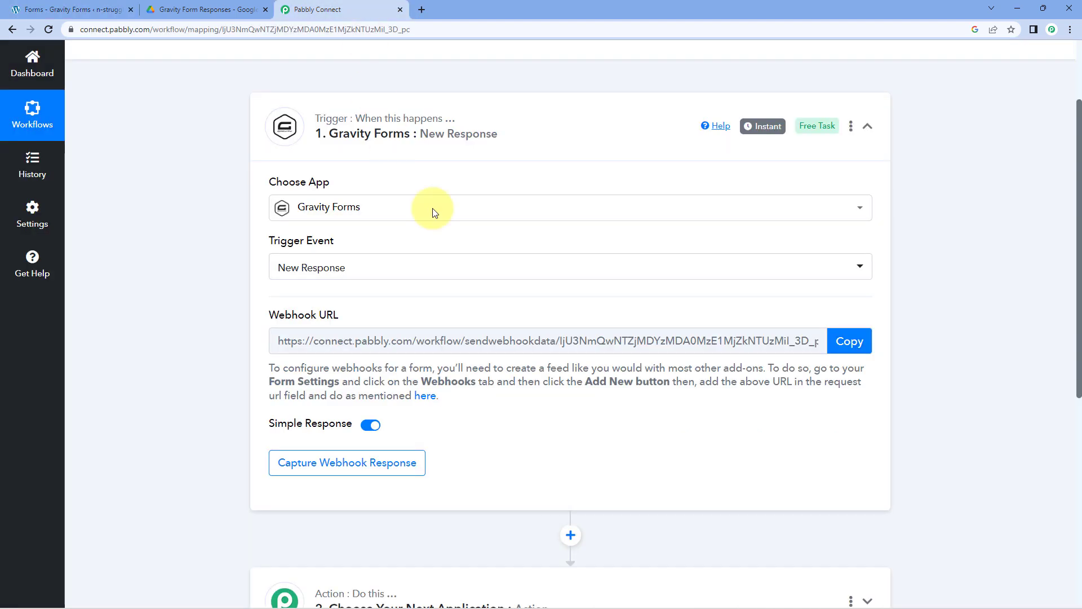
click(845, 341)
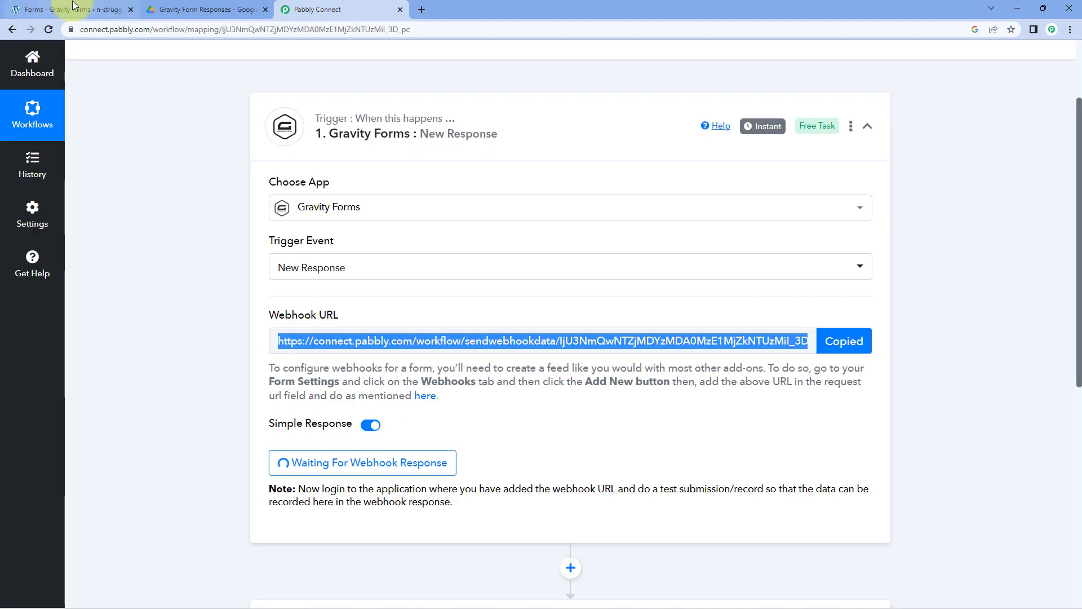
click(74, 7)
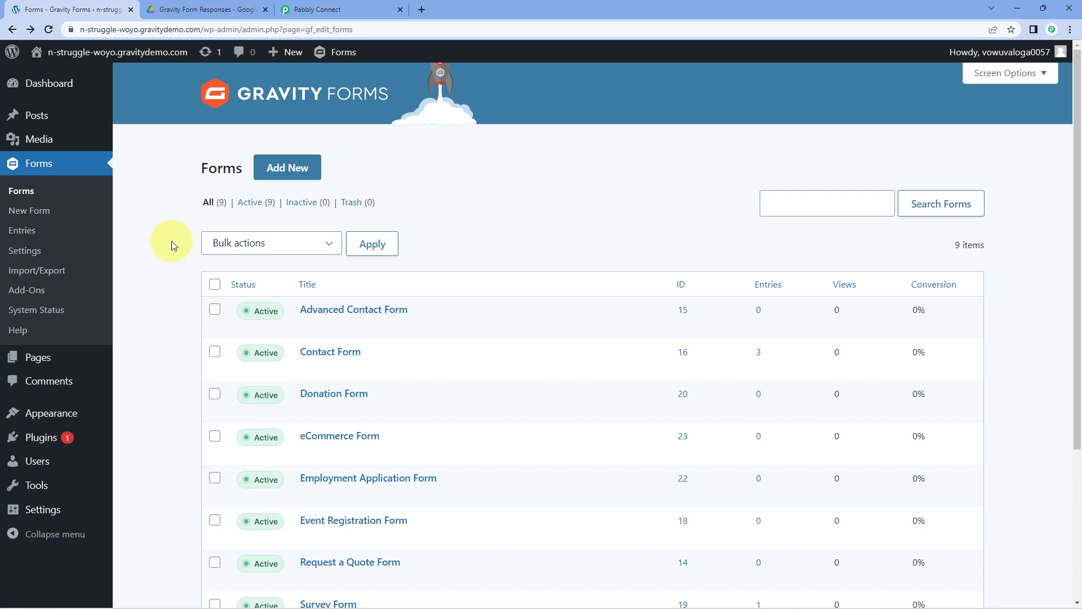
- Browse the Gravity Forms add-ons page, then return to the Forms list showing Employment Application Form
click(35, 289)
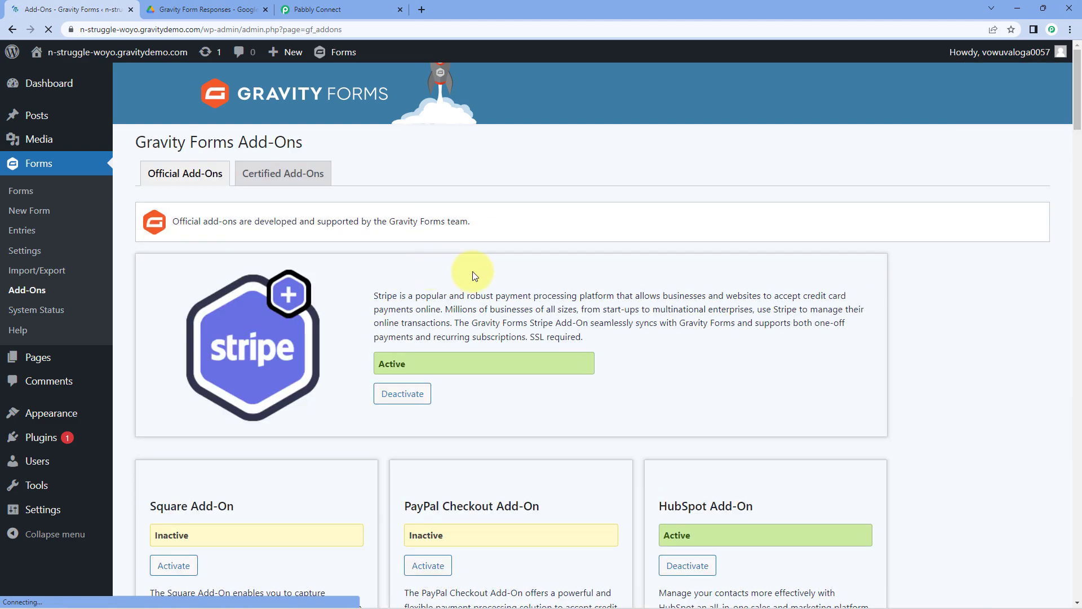
scroll(666, 249, down, 5)
scroll(955, 309, down, 20)
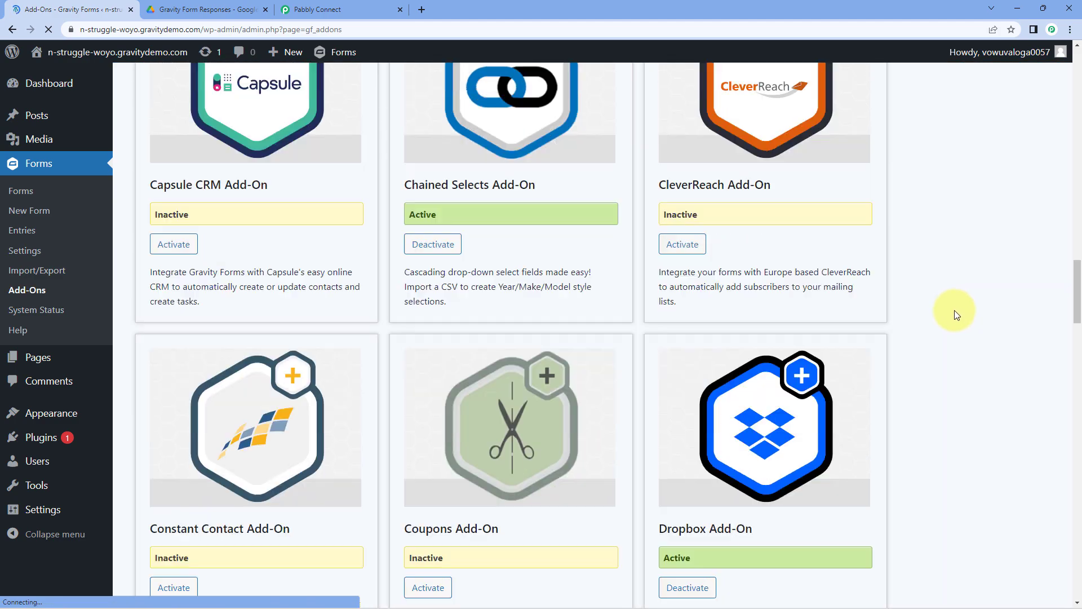
scroll(953, 311, down, 20)
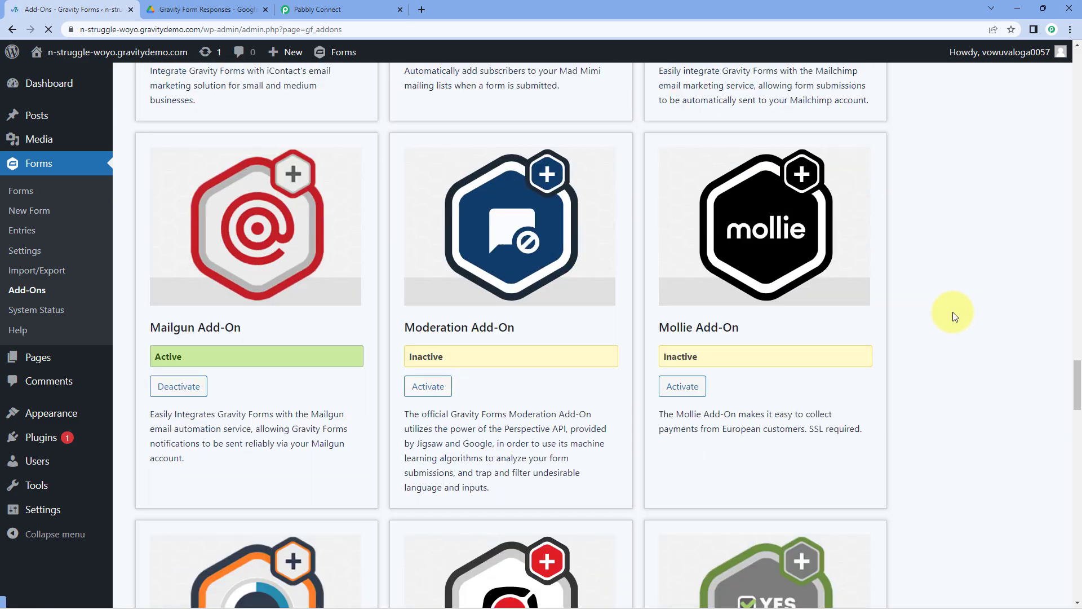
scroll(953, 312, down, 20)
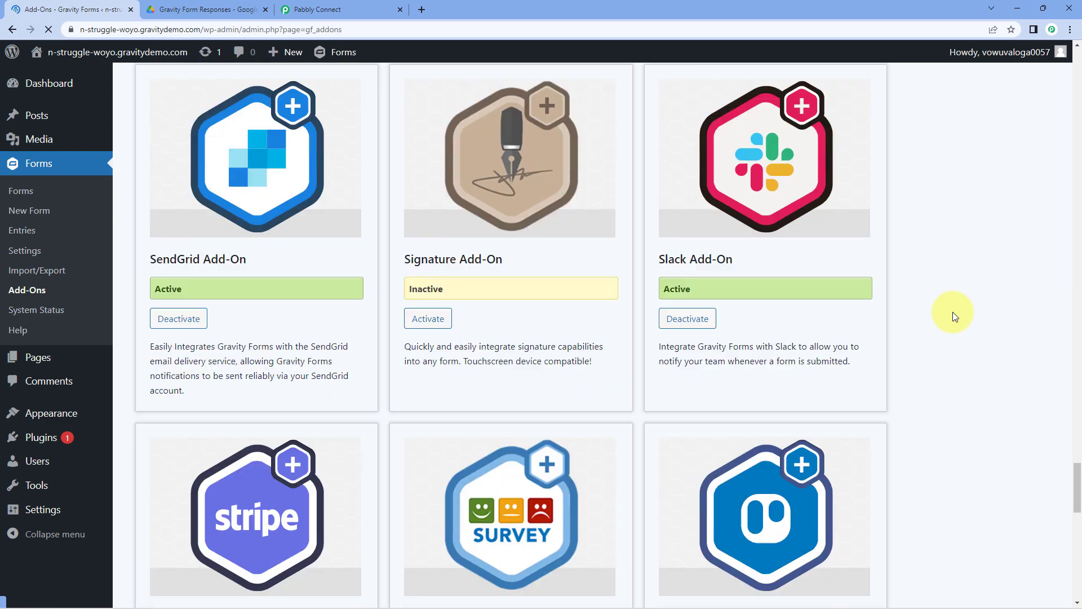
scroll(952, 312, down, 8)
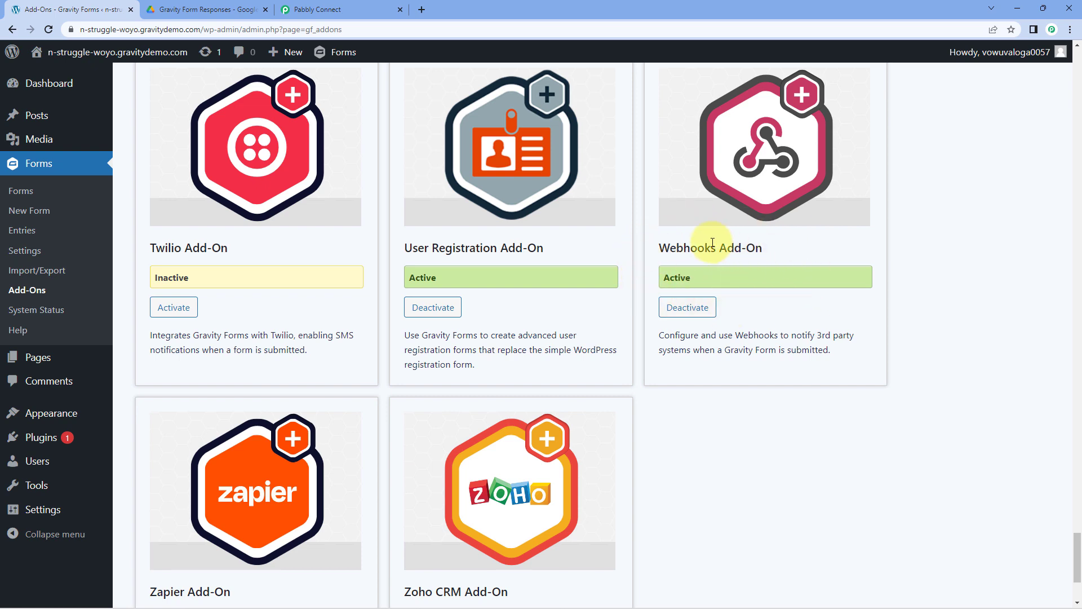
scroll(880, 245, up, 10)
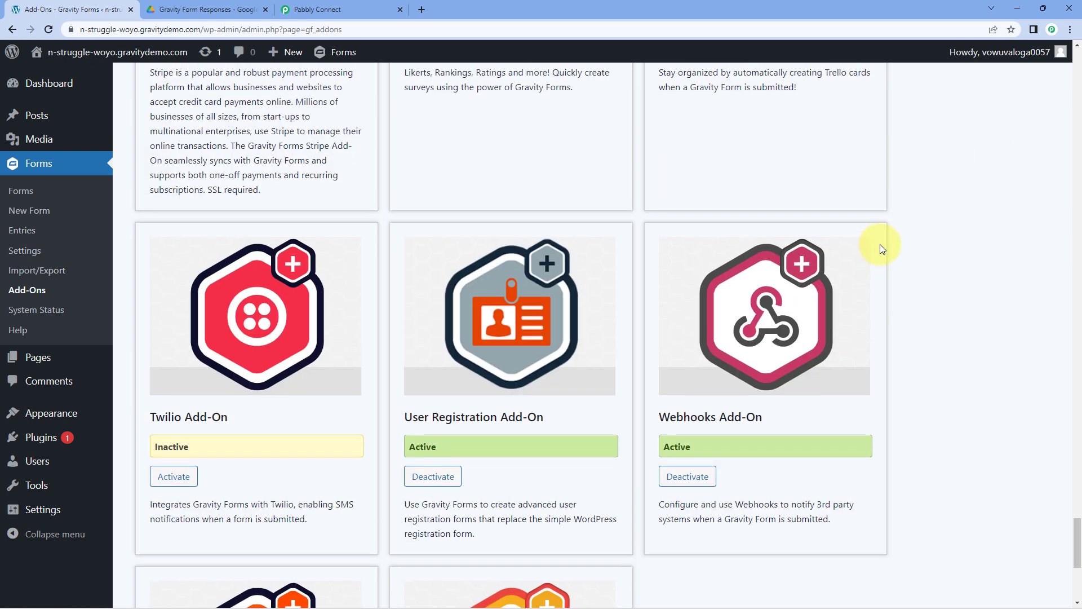
click(21, 190)
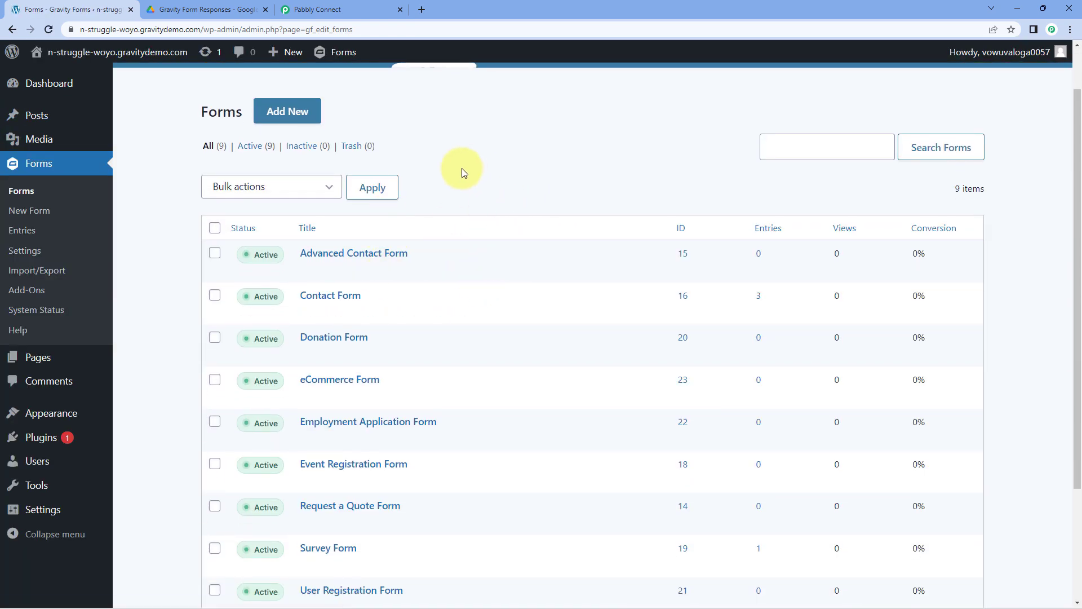
click(371, 5)
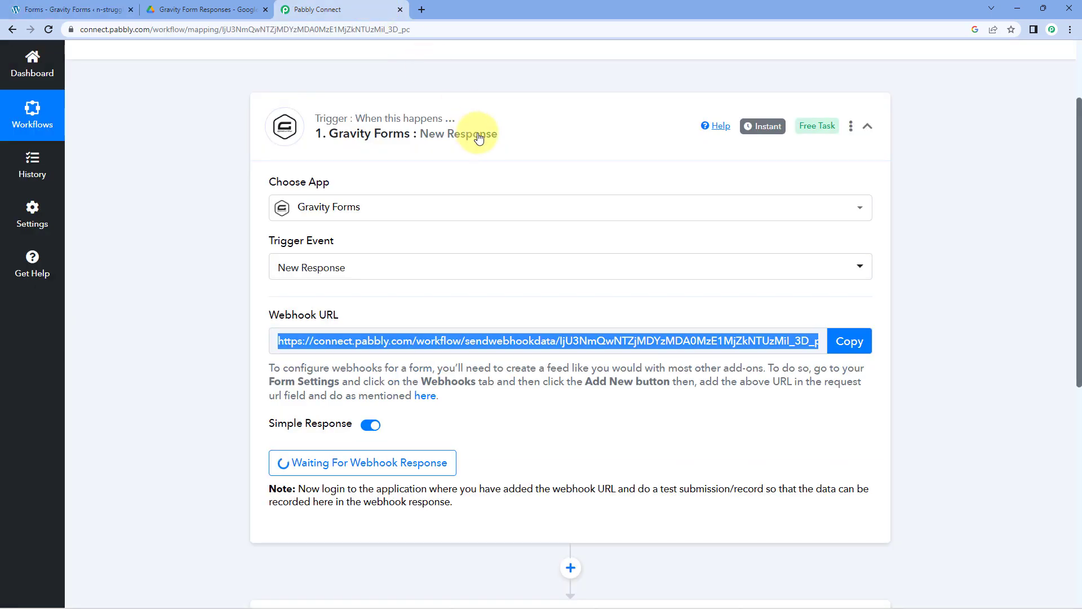
click(87, 10)
scroll(254, 338, down, 1)
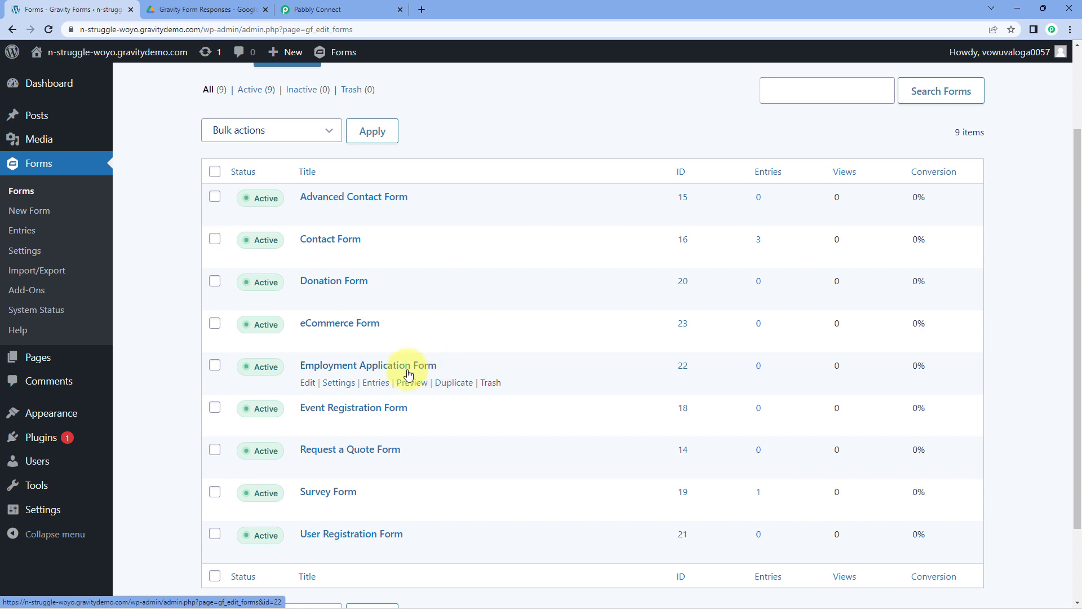
- Open the Employment Application Form and reach its Webhooks settings from the Settings menu
click(308, 384)
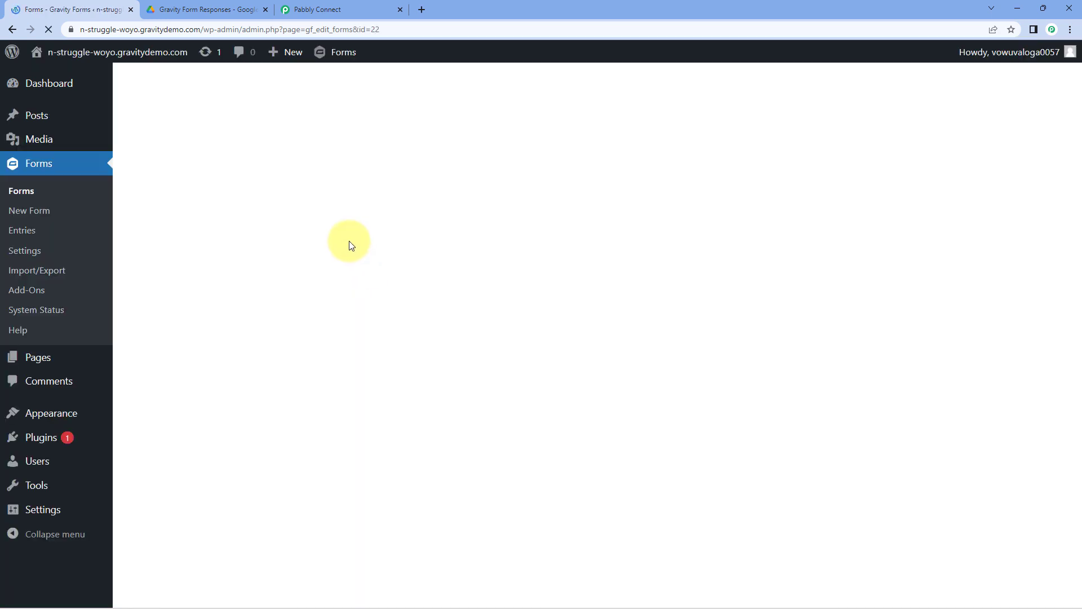
scroll(522, 250, down, 10)
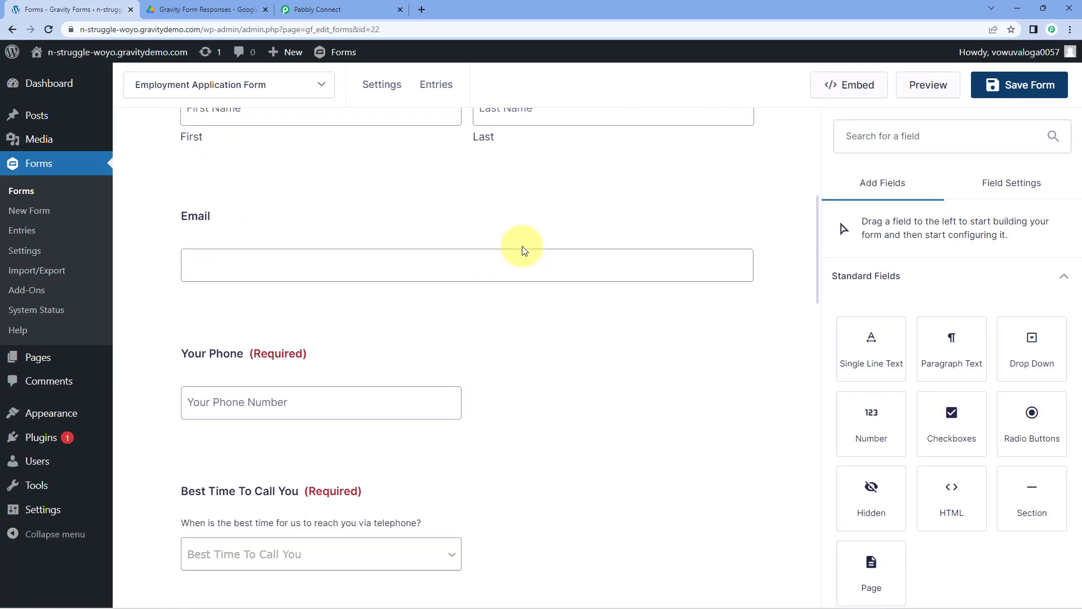
scroll(522, 250, down, 10)
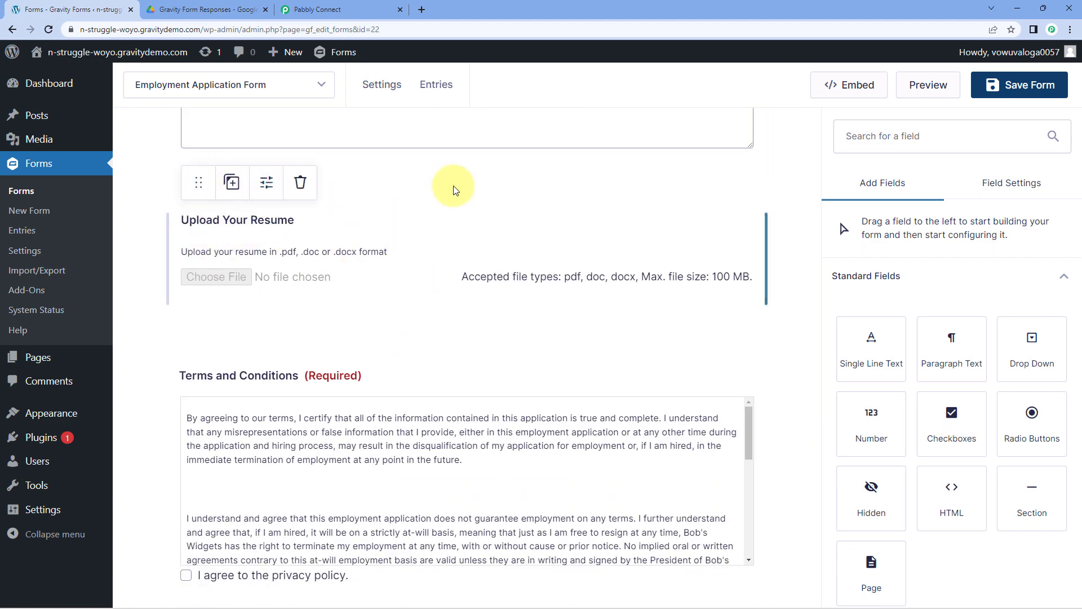
scroll(496, 194, up, 8)
scroll(504, 230, up, 15)
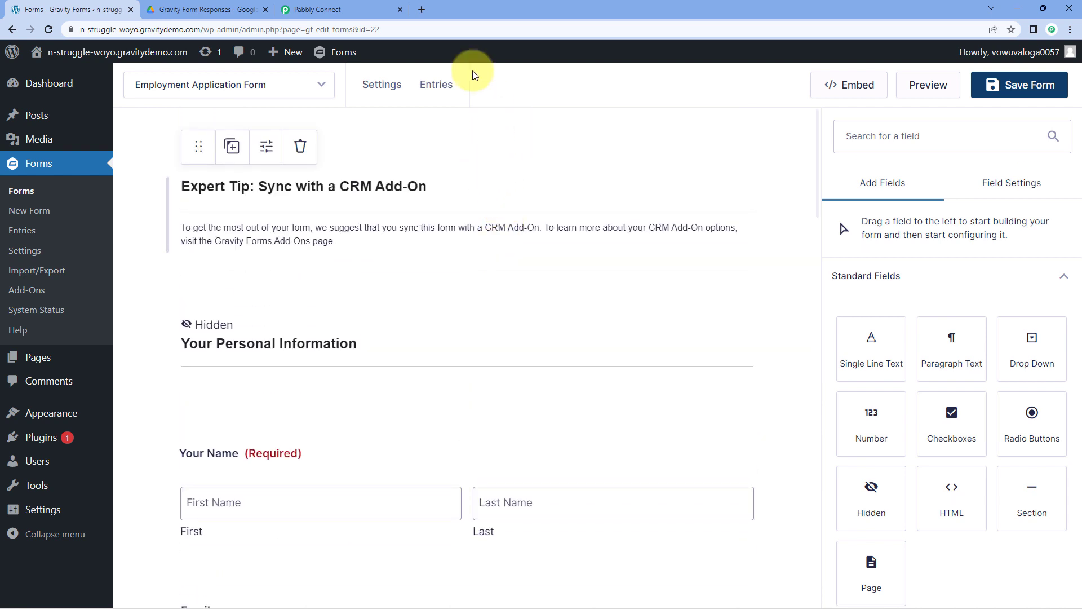
mouse_move(378, 87)
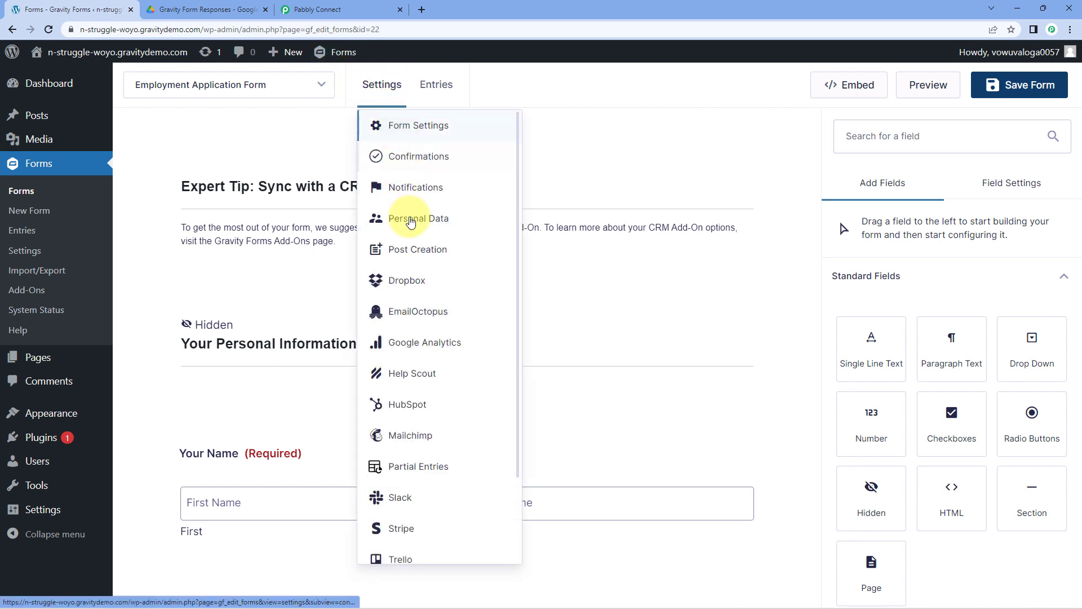
scroll(420, 423, down, 2)
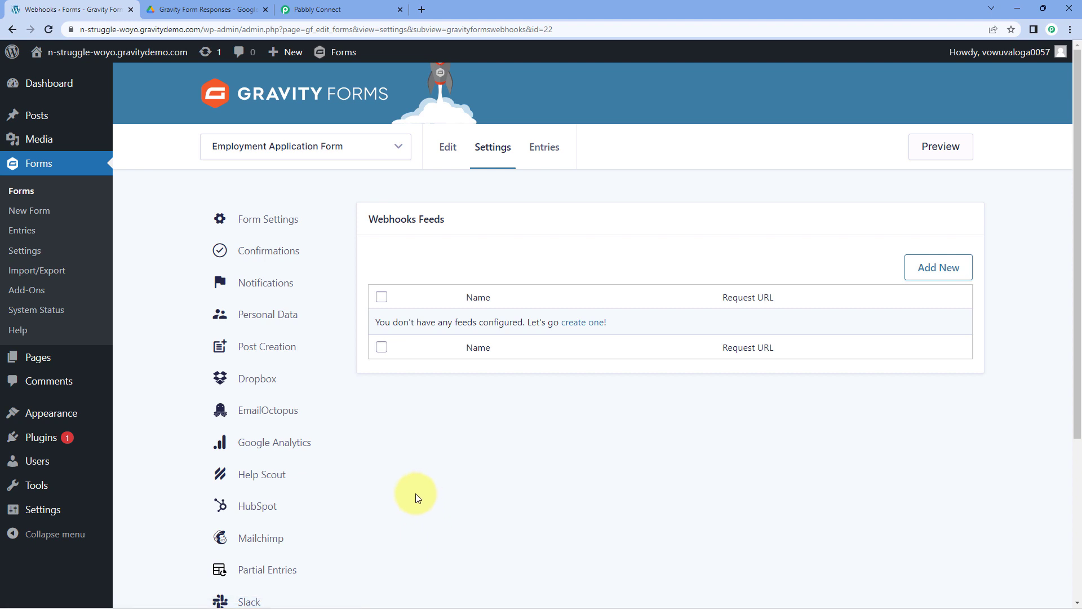
- Add a new webhook feed named Pabbly with the Pabbly webhook URL as its request URL
click(937, 267)
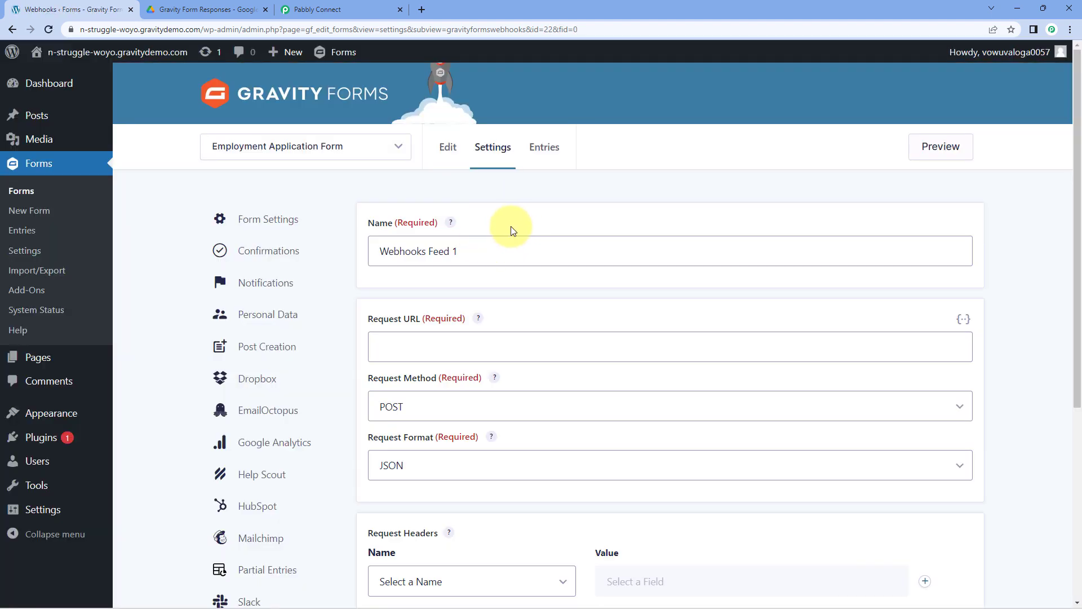
triple_click(486, 246)
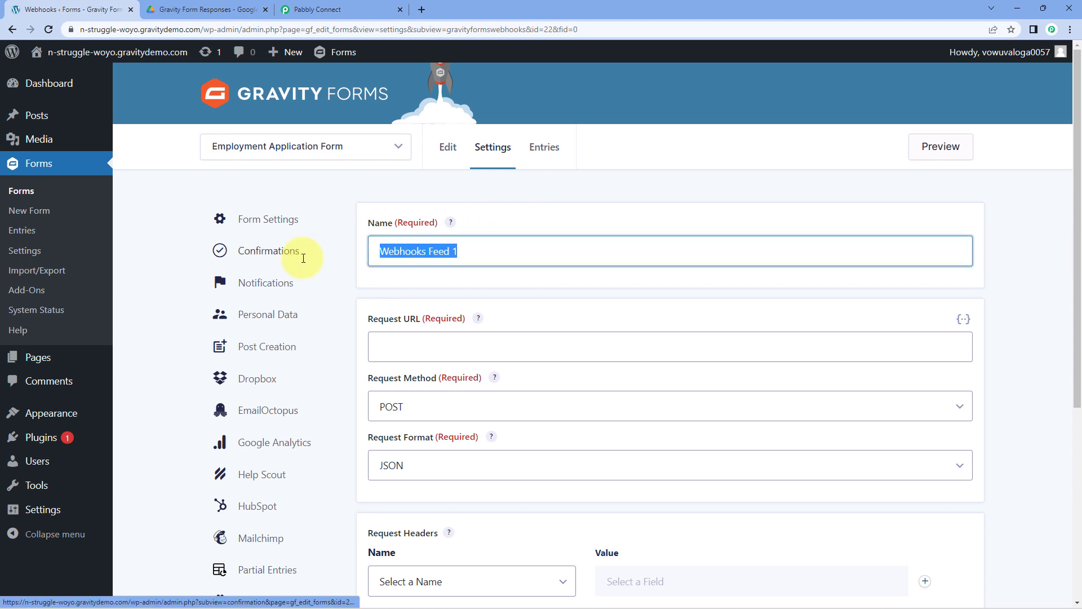
text(Paa)
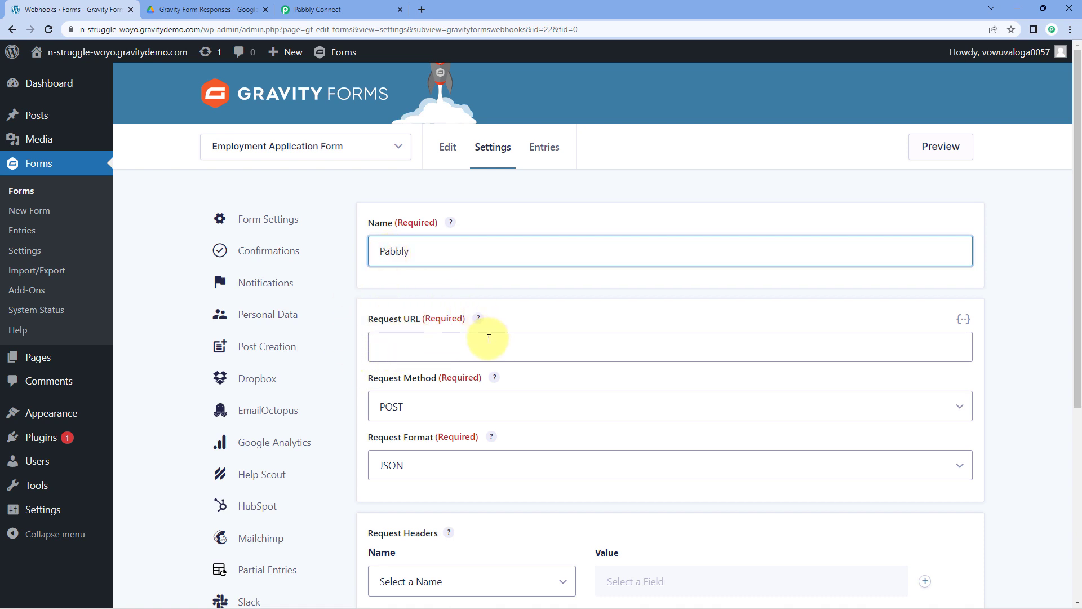
click(338, 10)
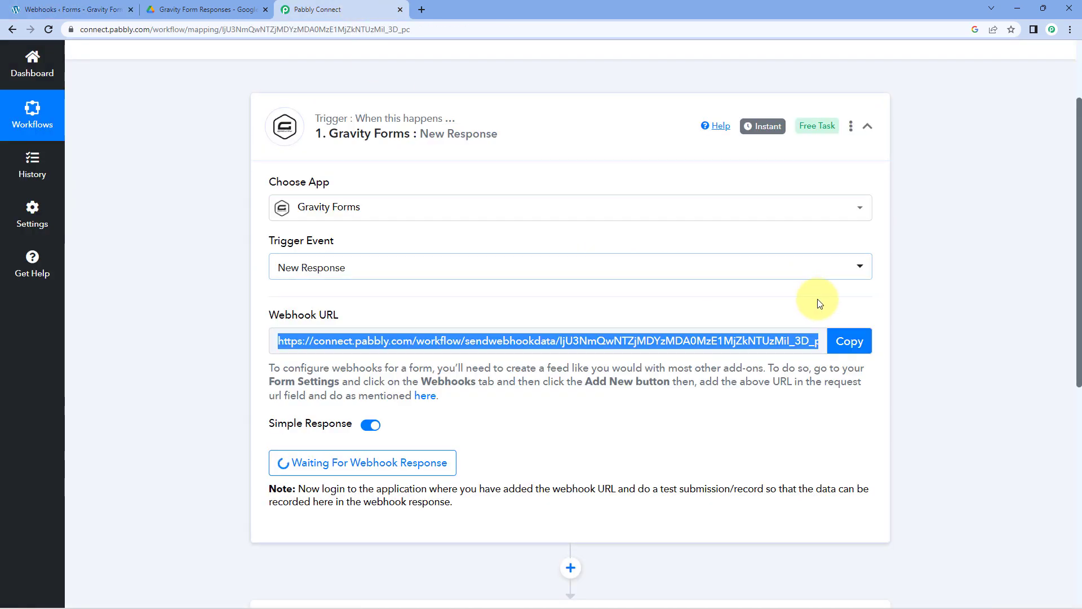
click(852, 343)
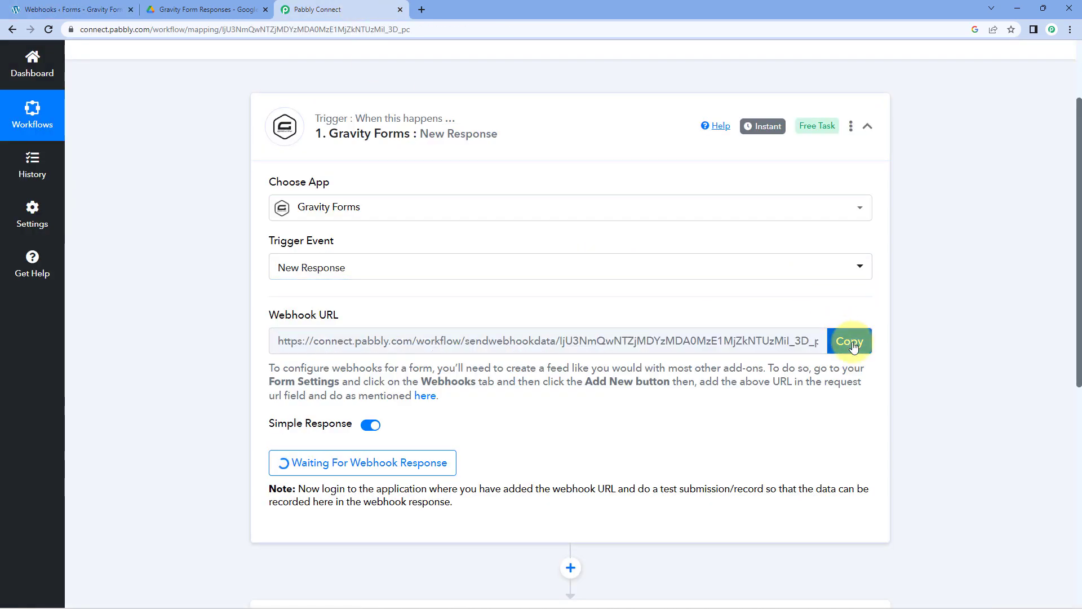
click(56, 9)
click(429, 340)
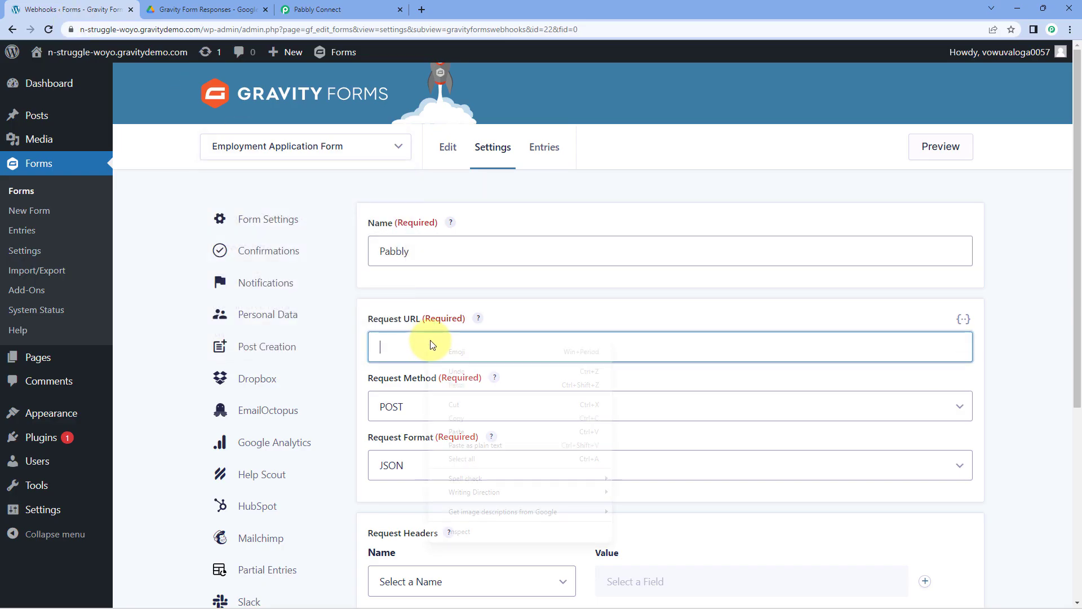
right_click(429, 340)
click(467, 406)
- Keep POST as request method and JSON as format, then save the feed
scroll(451, 341, down, 2)
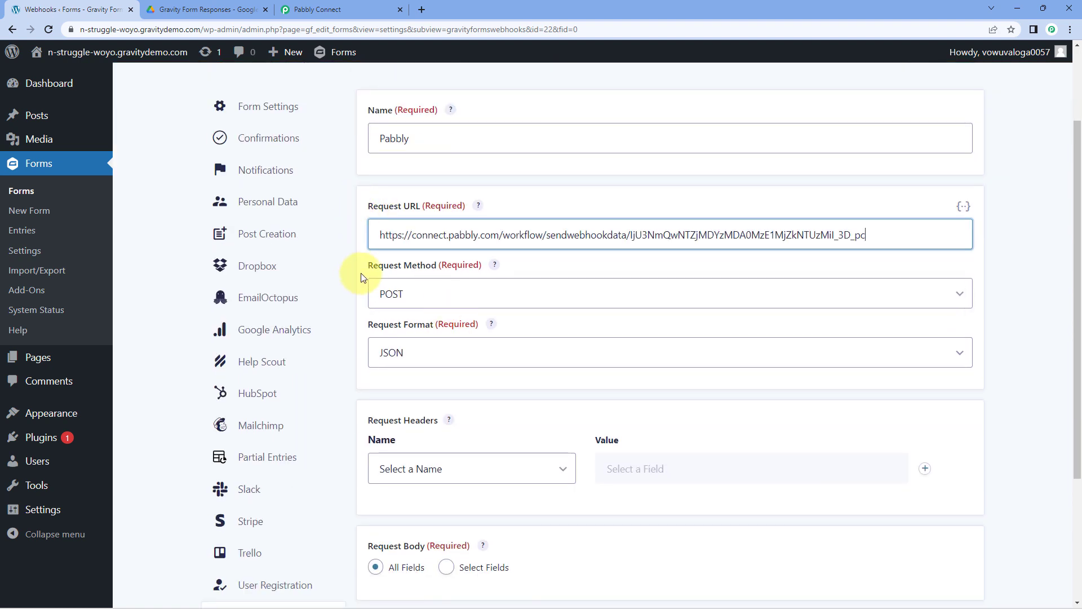
click(447, 295)
click(411, 327)
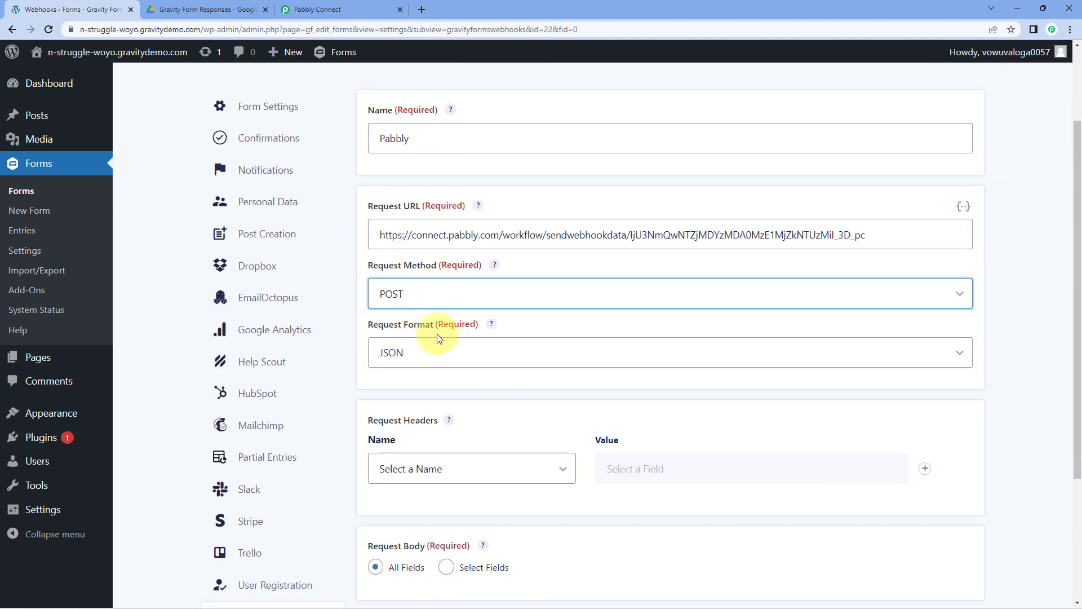
click(431, 352)
click(420, 373)
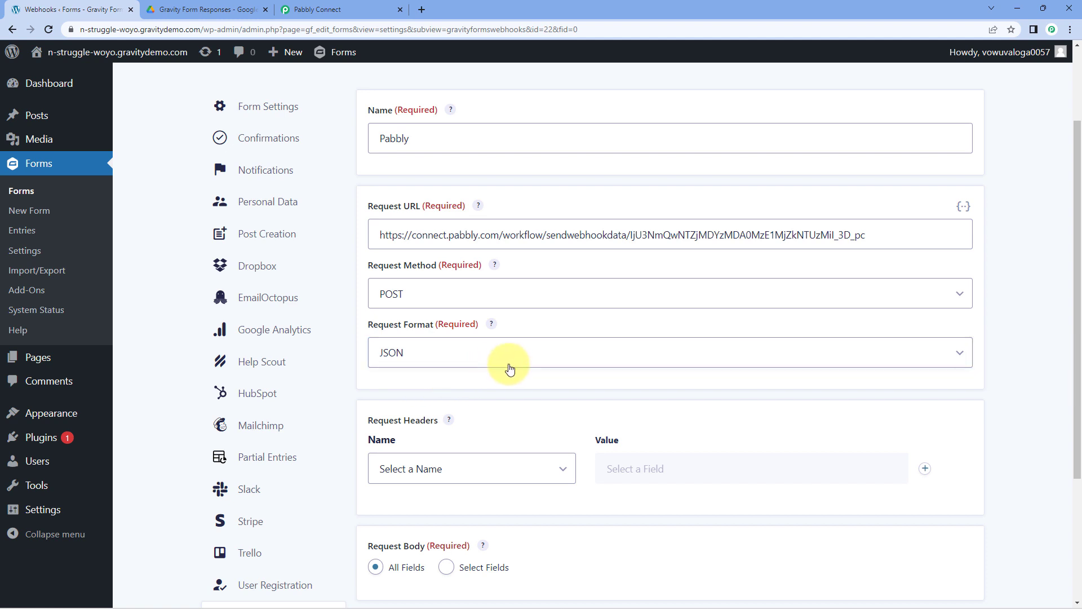
scroll(508, 367, down, 3)
click(420, 525)
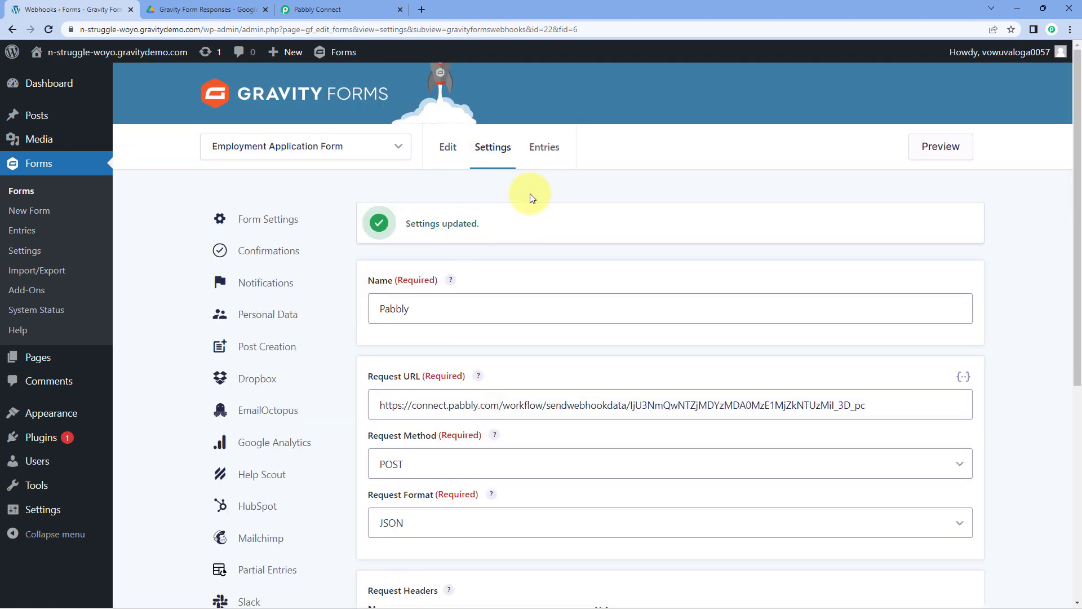
- Return to the form editor and preview the Employment Application Form in a new tab
click(446, 146)
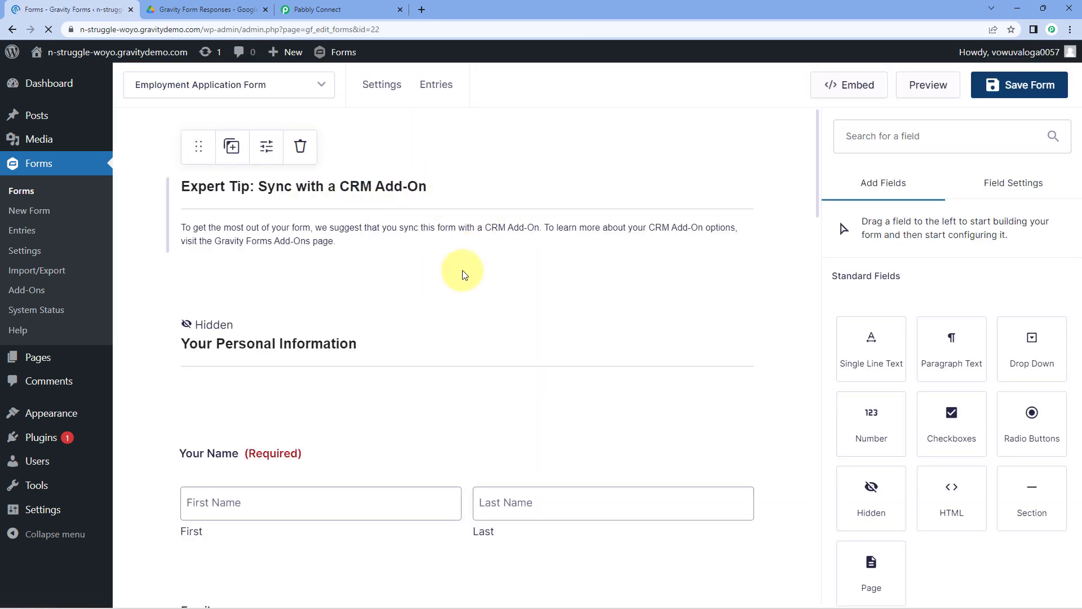
scroll(457, 265, down, 2)
scroll(440, 236, down, 2)
scroll(346, 198, down, 1)
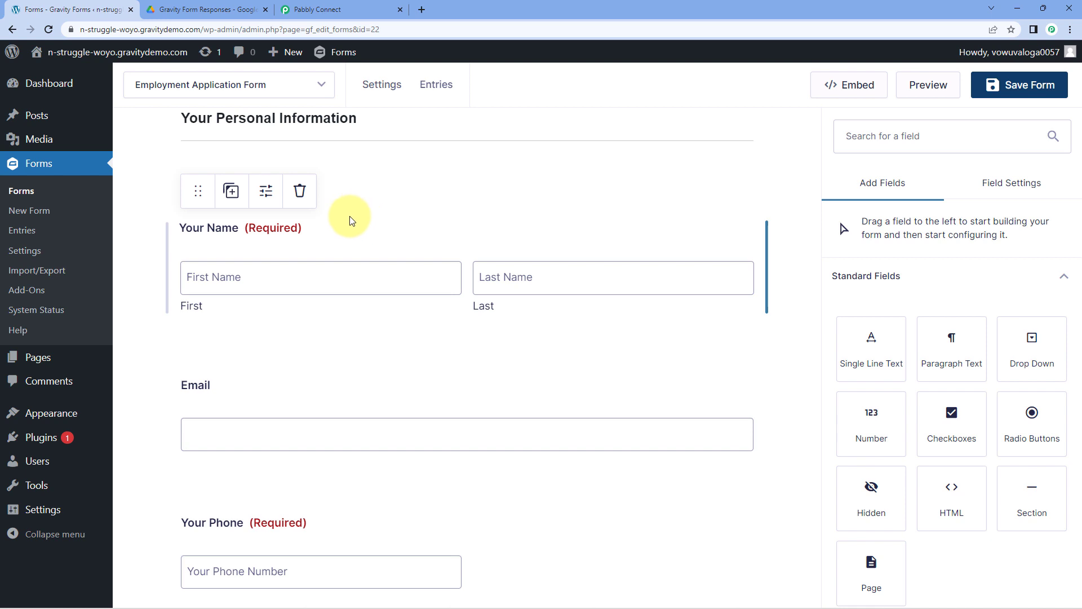
click(346, 10)
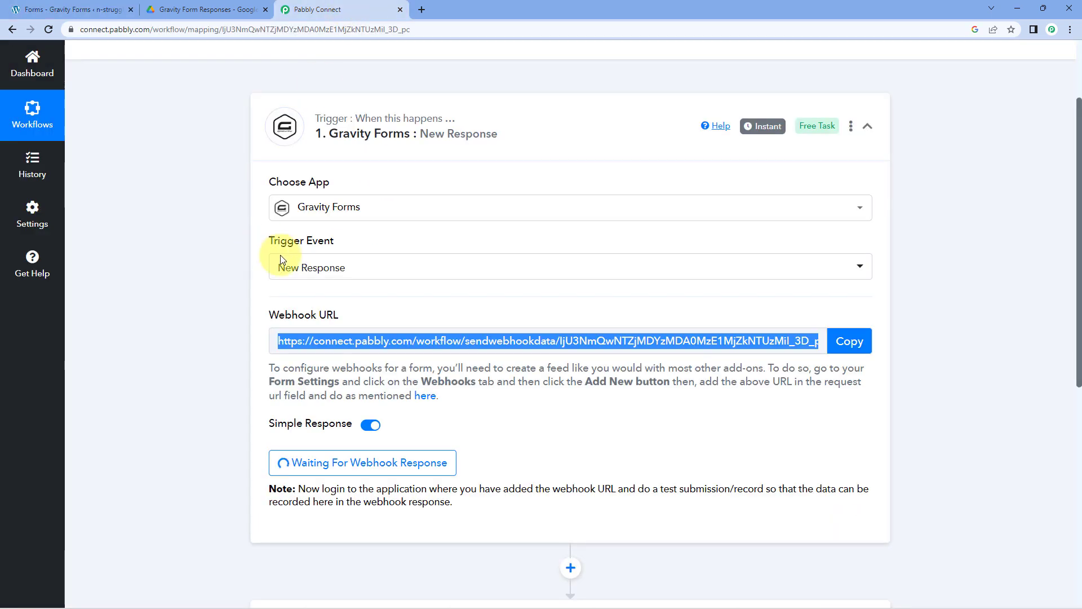
scroll(532, 403, down, 2)
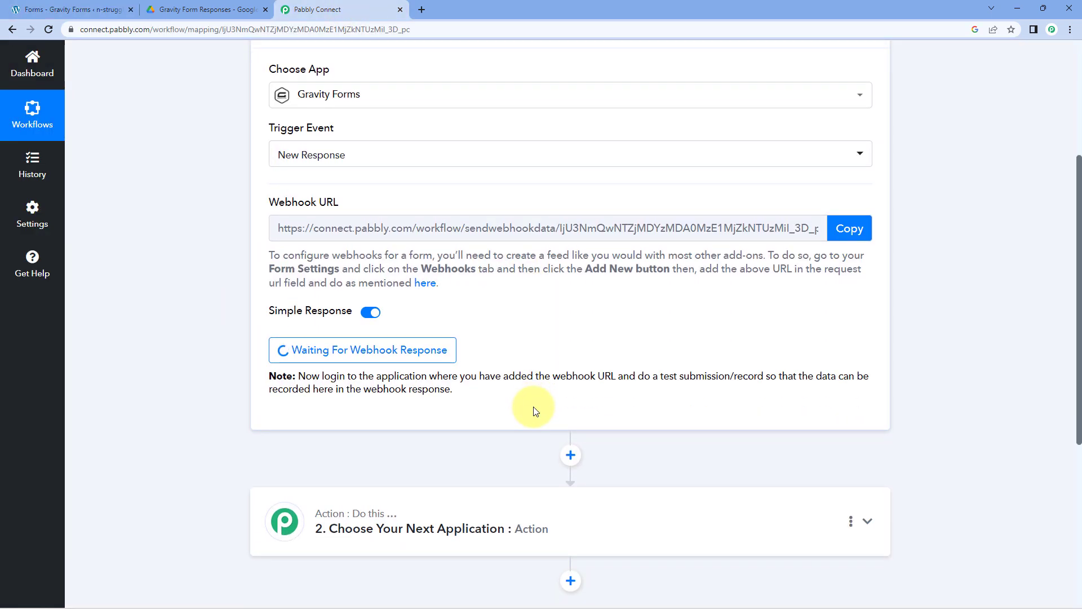
click(96, 10)
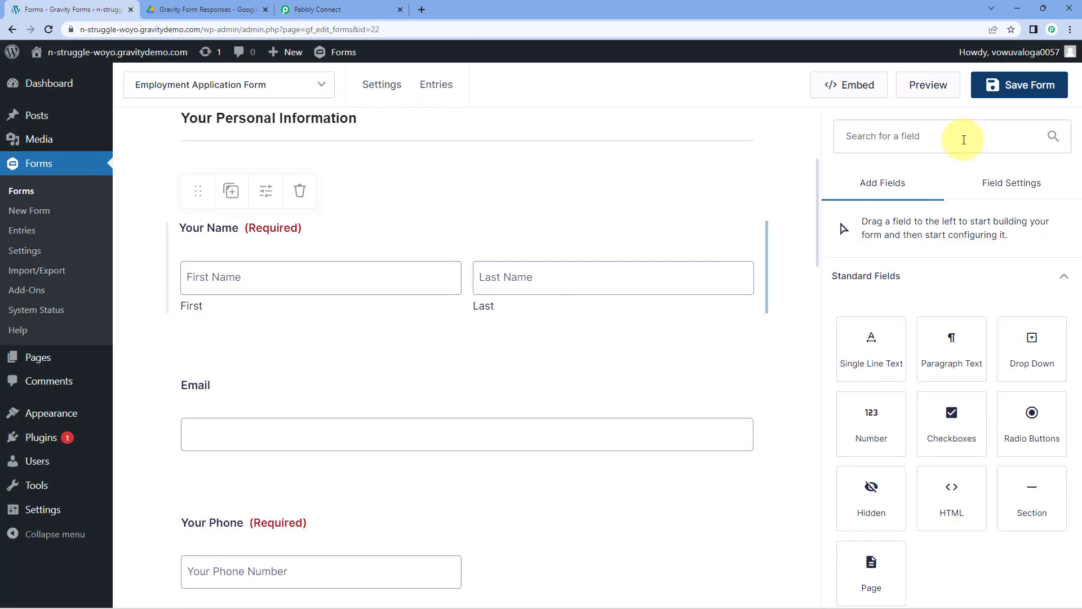
click(919, 91)
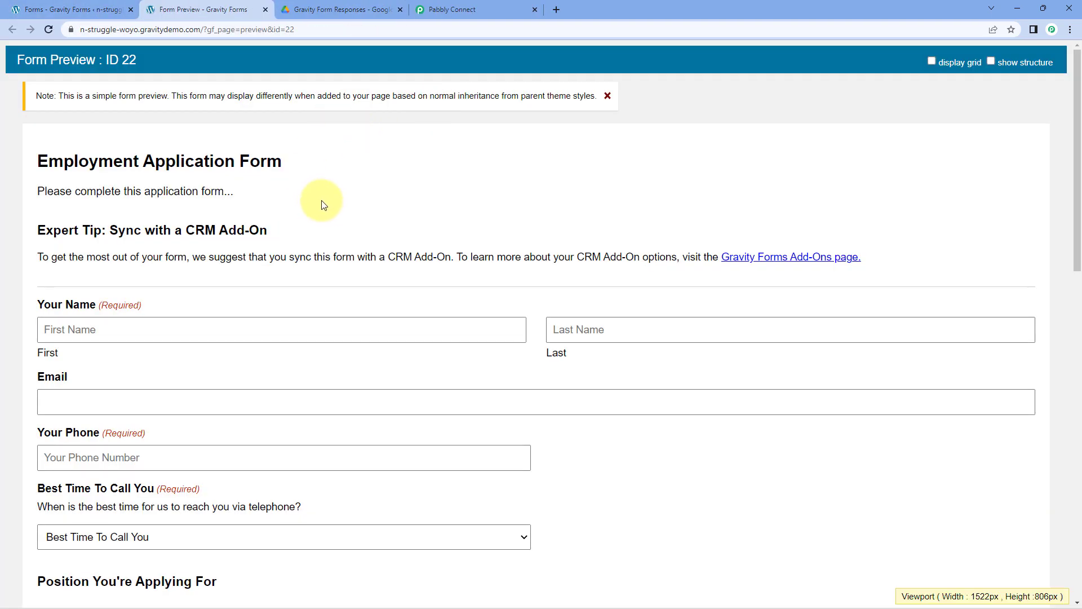
- Fill in the applicant's first name, email and phone, with Mornings as call time and Engineering position
scroll(213, 194, down, 2)
click(174, 212)
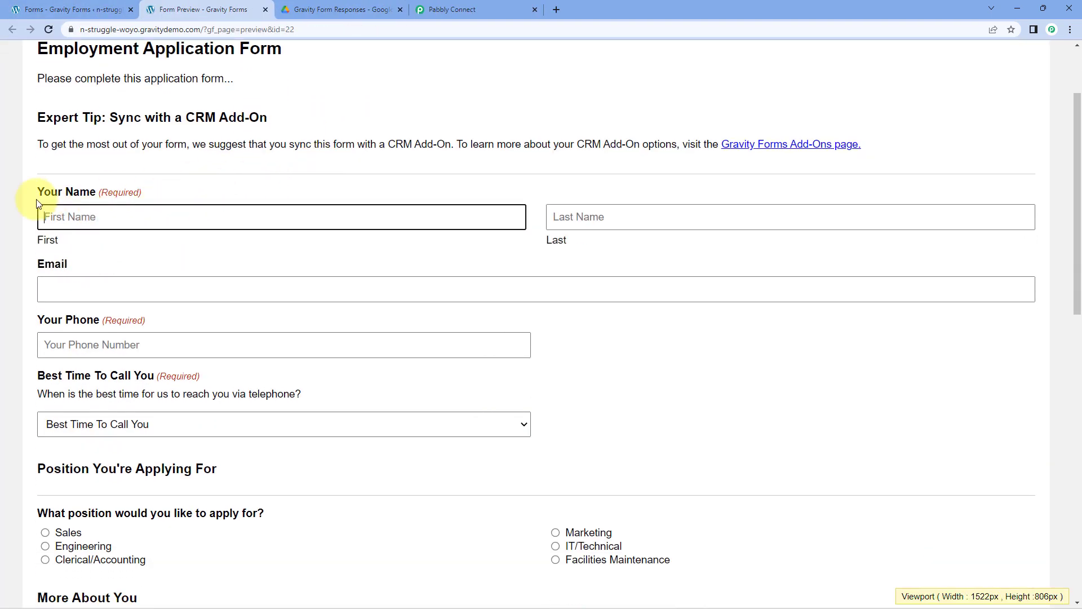
text(Demo)
key(Tab)
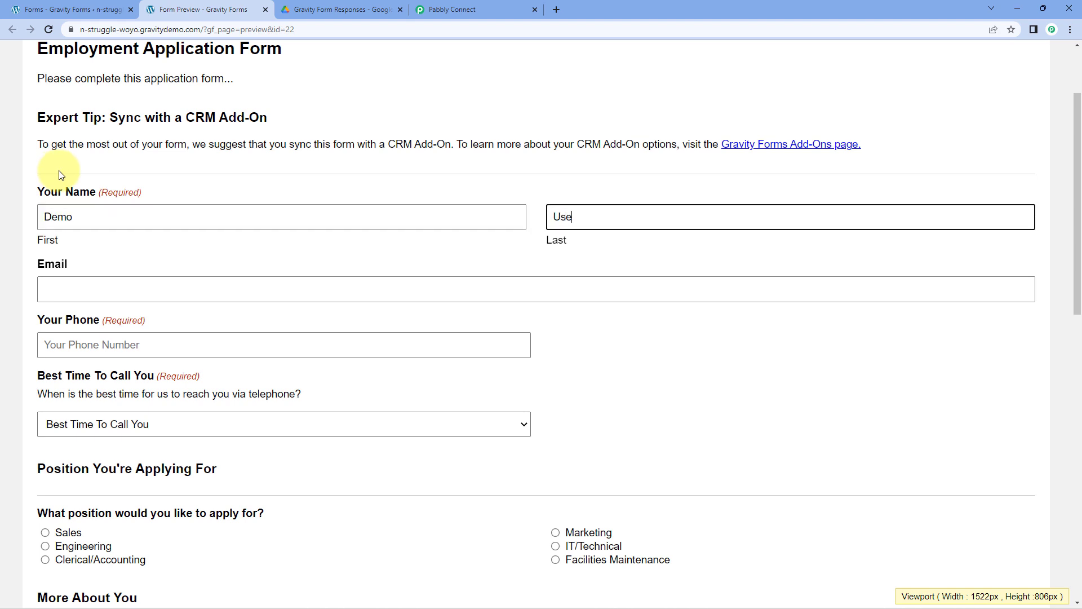
key(Tab)
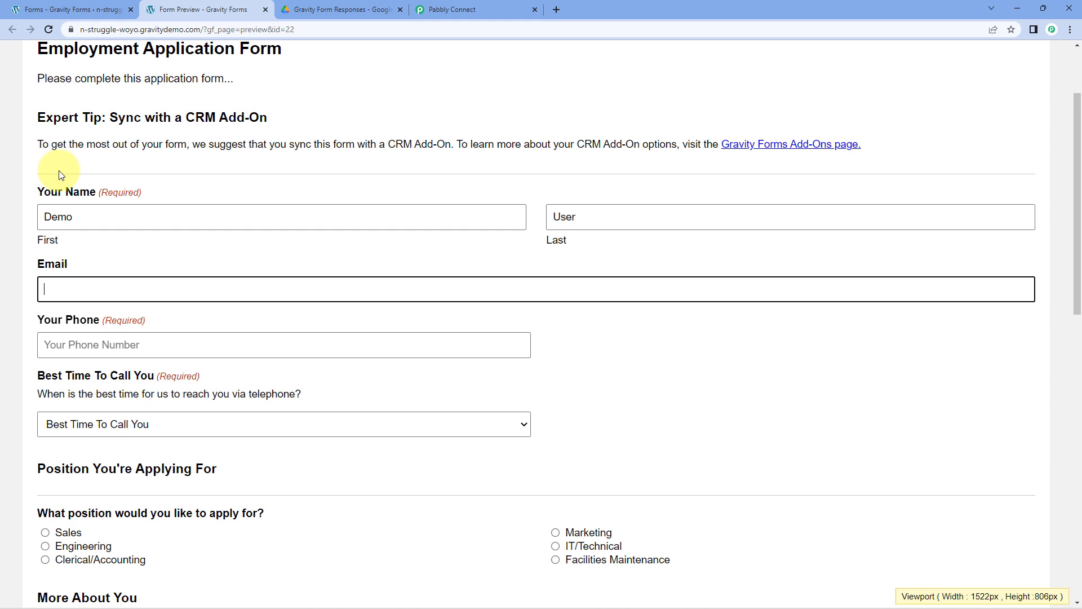
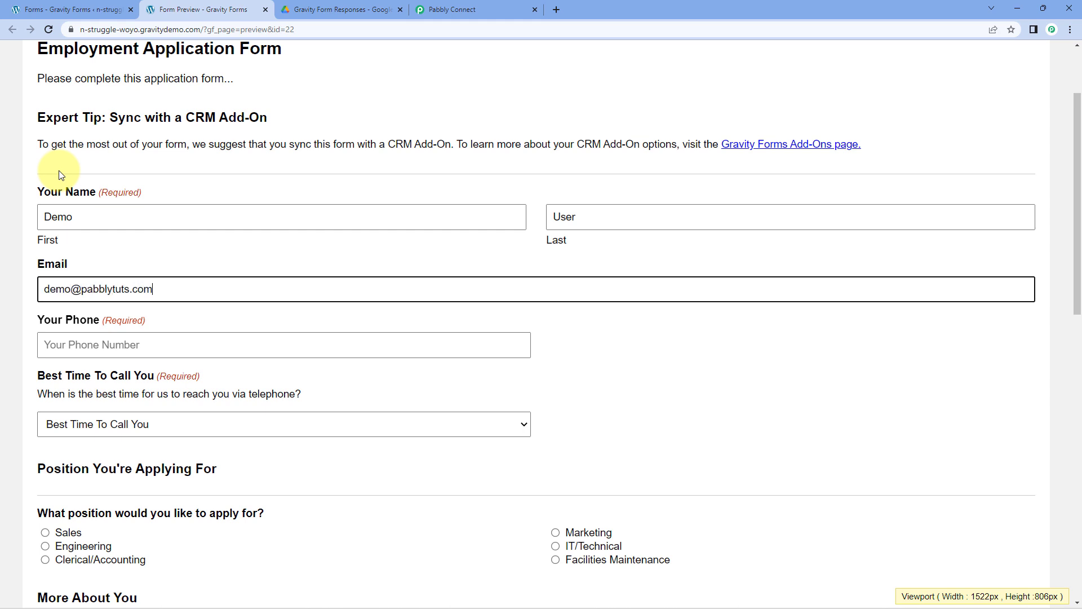
key(Tab)
text(12345)
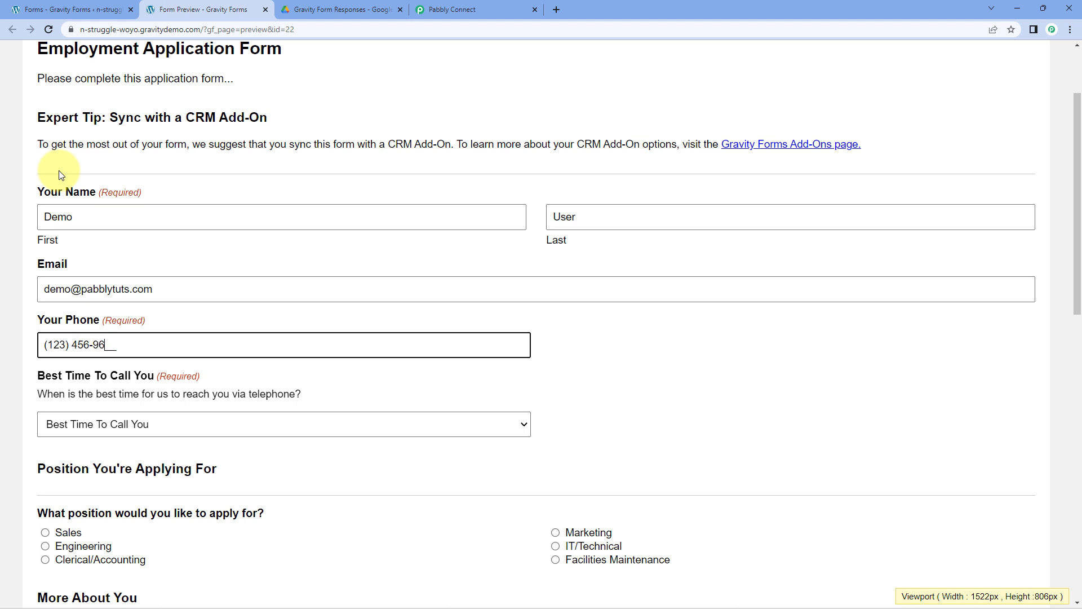
text(69601)
click(153, 369)
click(138, 401)
scroll(84, 375, down, 2)
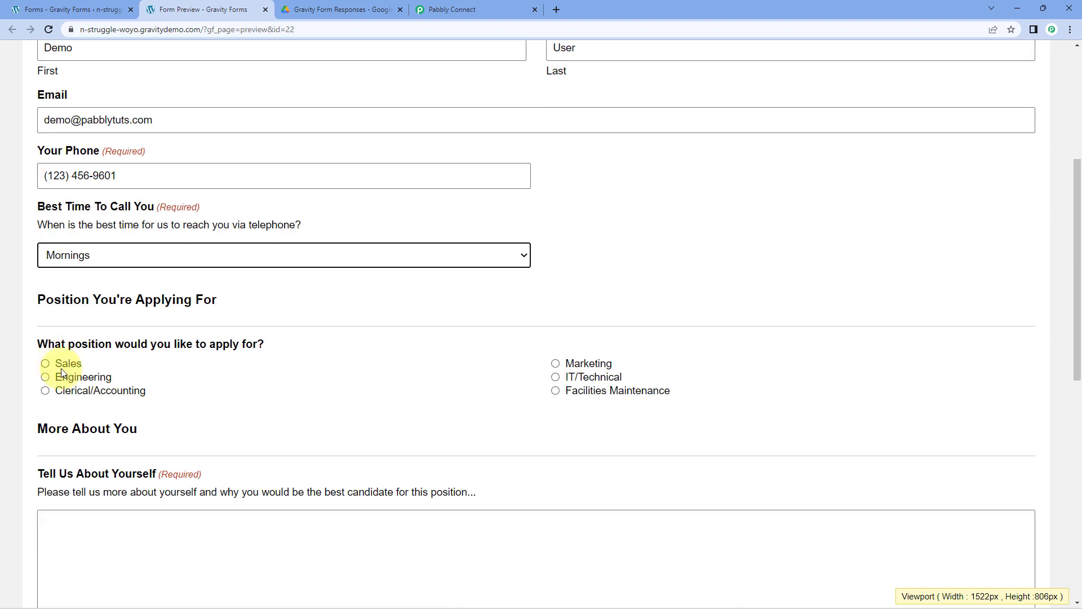
click(69, 376)
scroll(96, 350, down, 4)
- Enter 'This is a test response.', attach Resume.pdf from Downloads, and submit the application
click(115, 315)
text(This is a test respons)
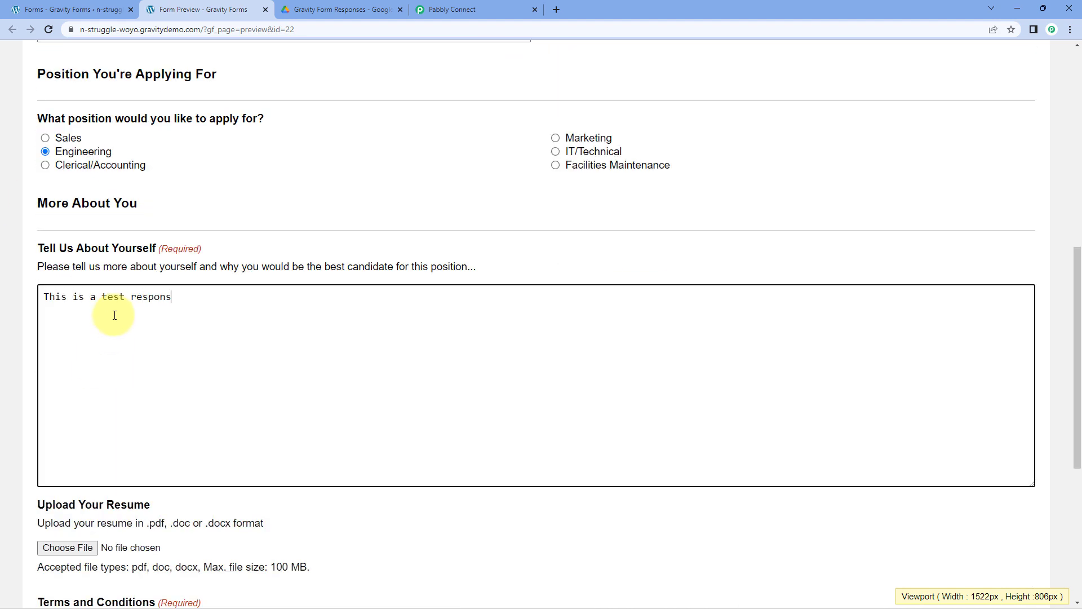
text(e.)
scroll(107, 319, down, 3)
click(82, 373)
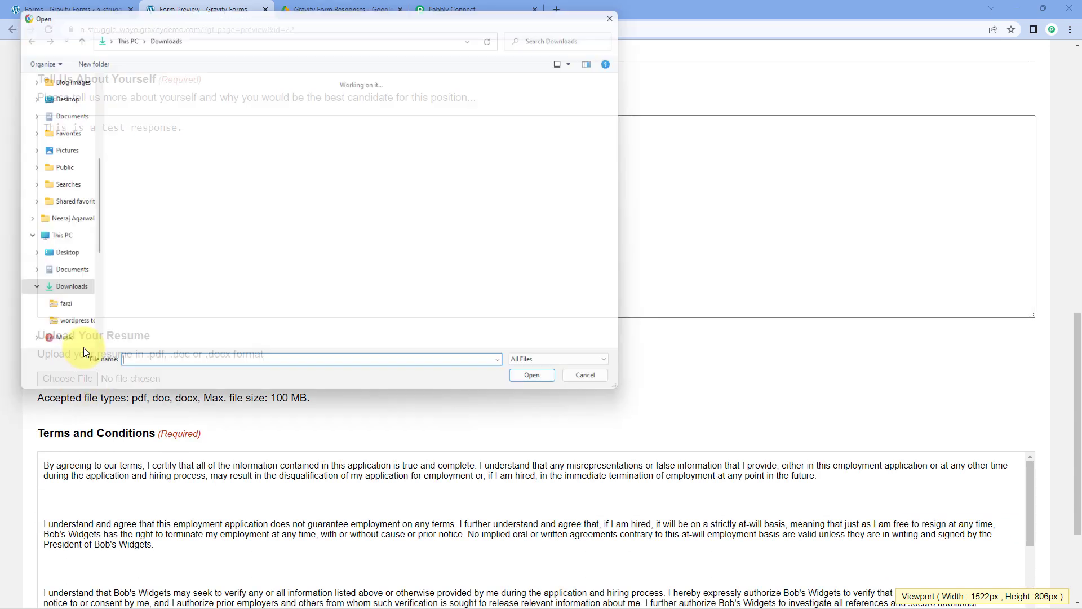
scroll(362, 251, down, 3)
click(182, 291)
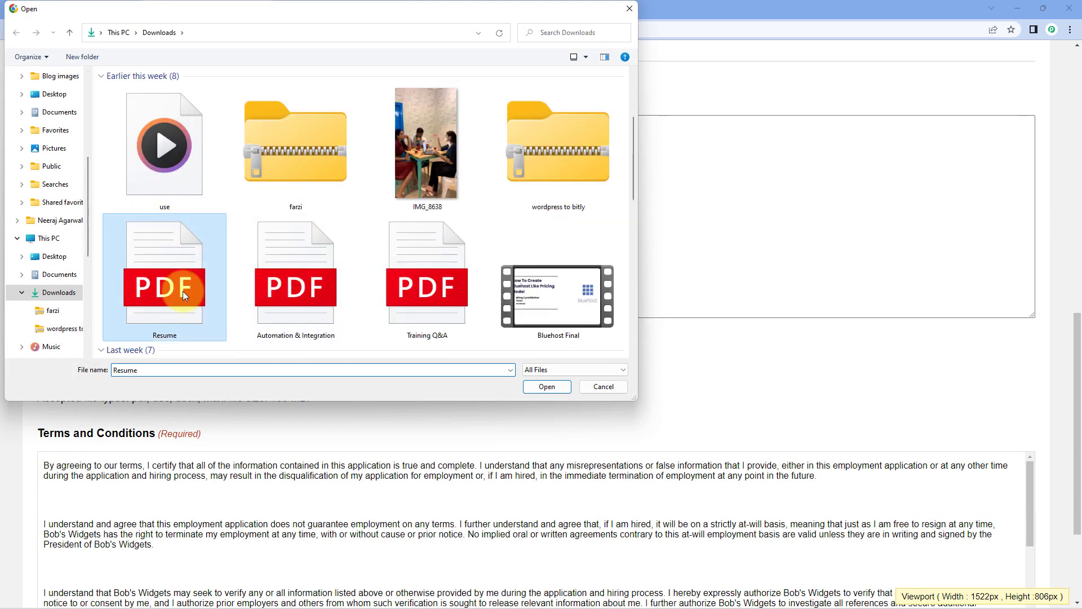
click(553, 388)
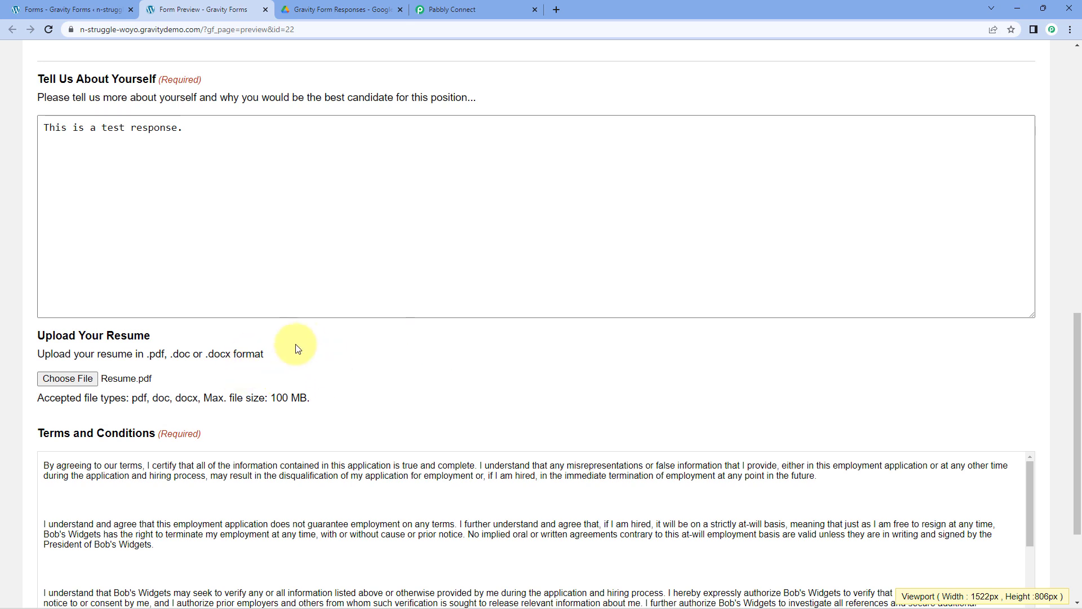
scroll(298, 348, down, 3)
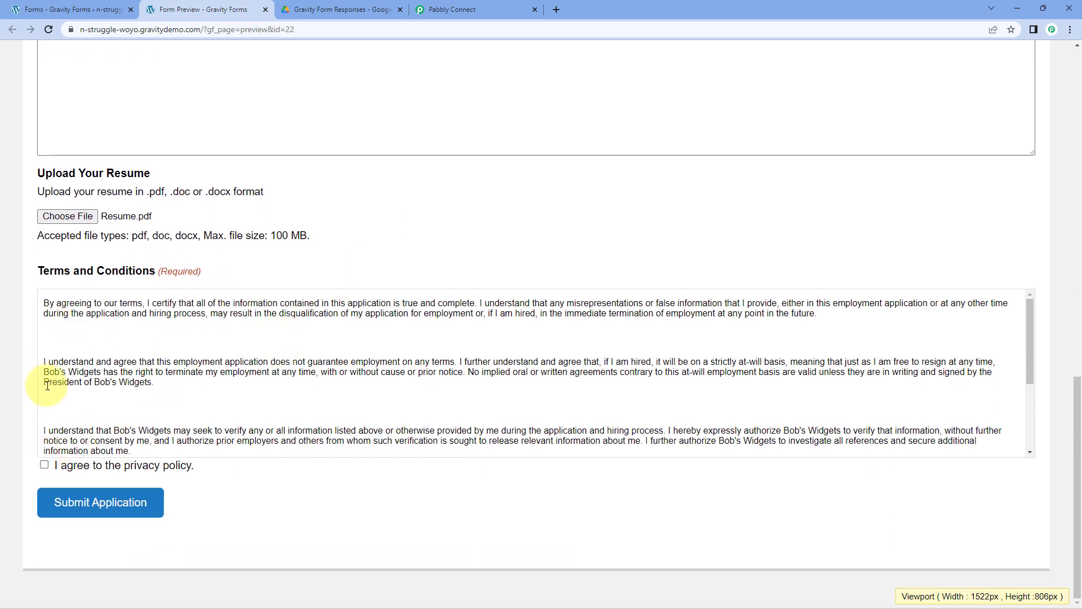
click(119, 511)
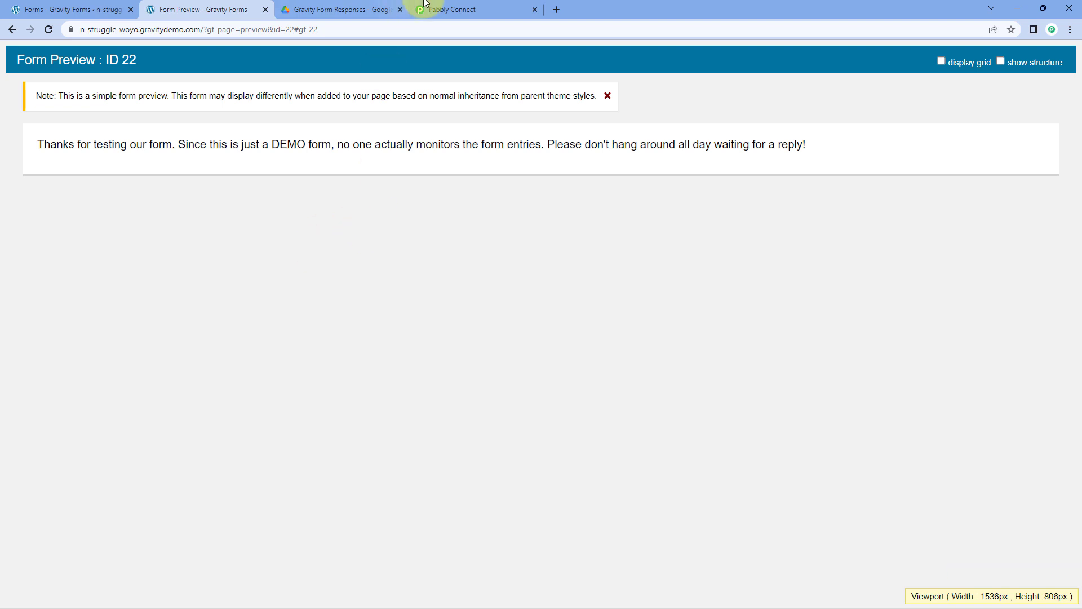
- Review the captured email, Mornings and test response values in Pabbly's Response Received
click(504, 12)
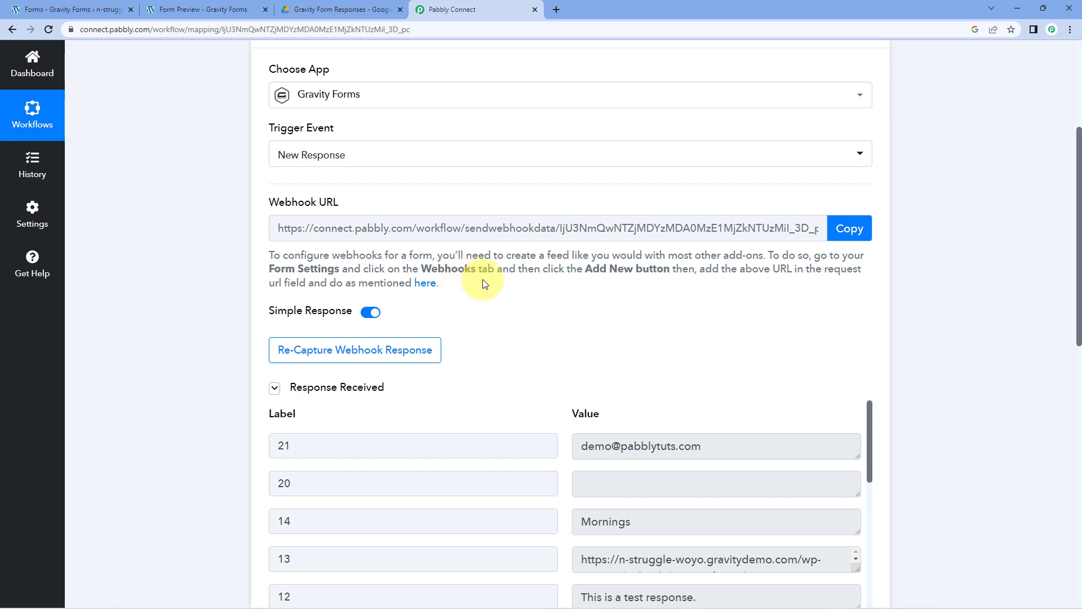
scroll(485, 275, down, 2)
scroll(484, 279, down, 1)
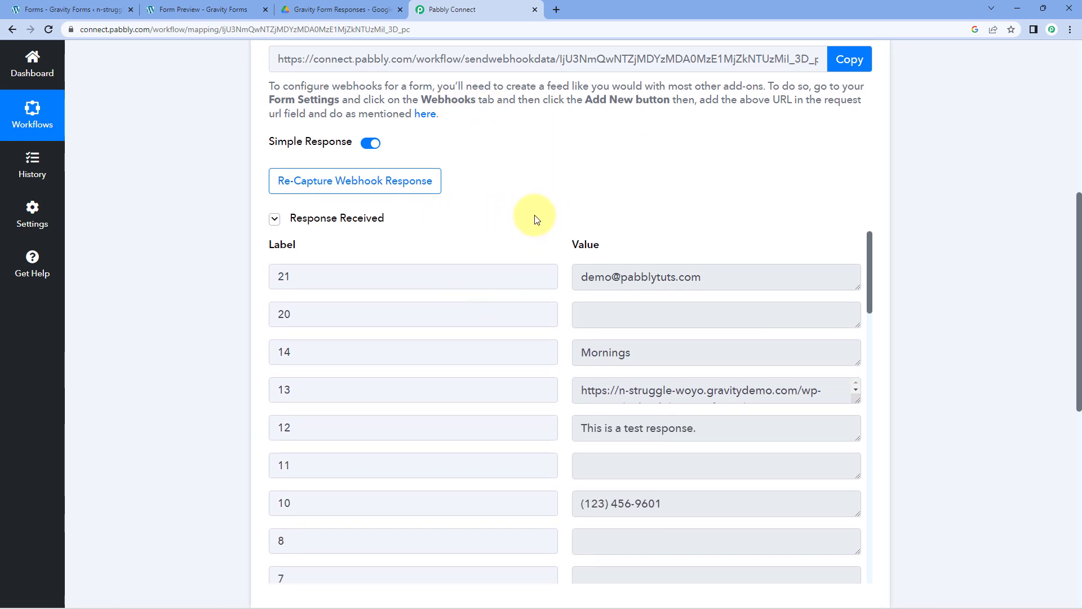
scroll(536, 217, down, 1)
drag(716, 223, 567, 231)
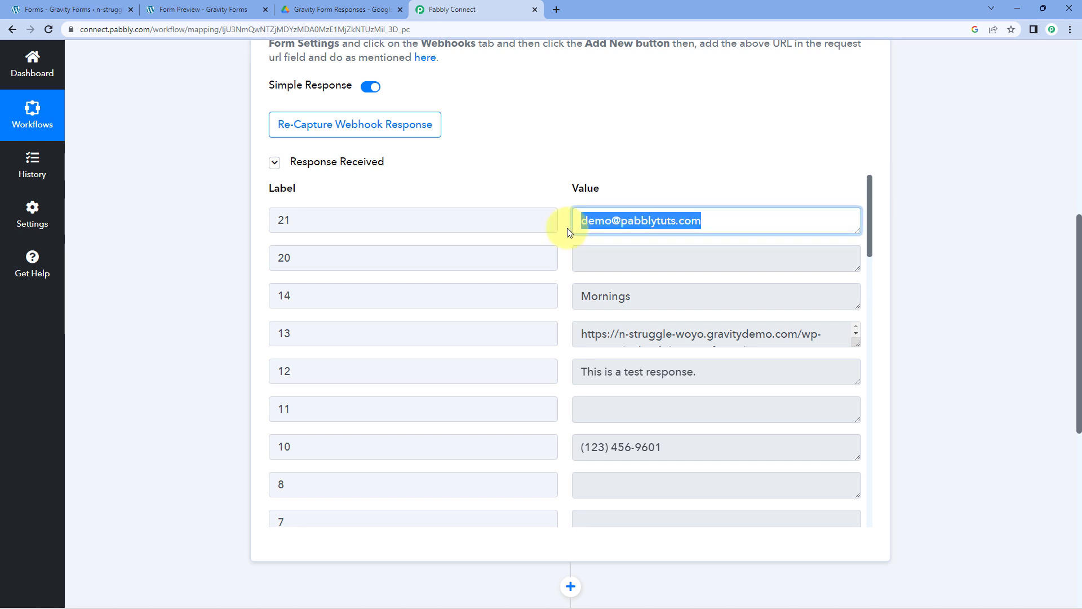
click(565, 229)
scroll(566, 231, down, 1)
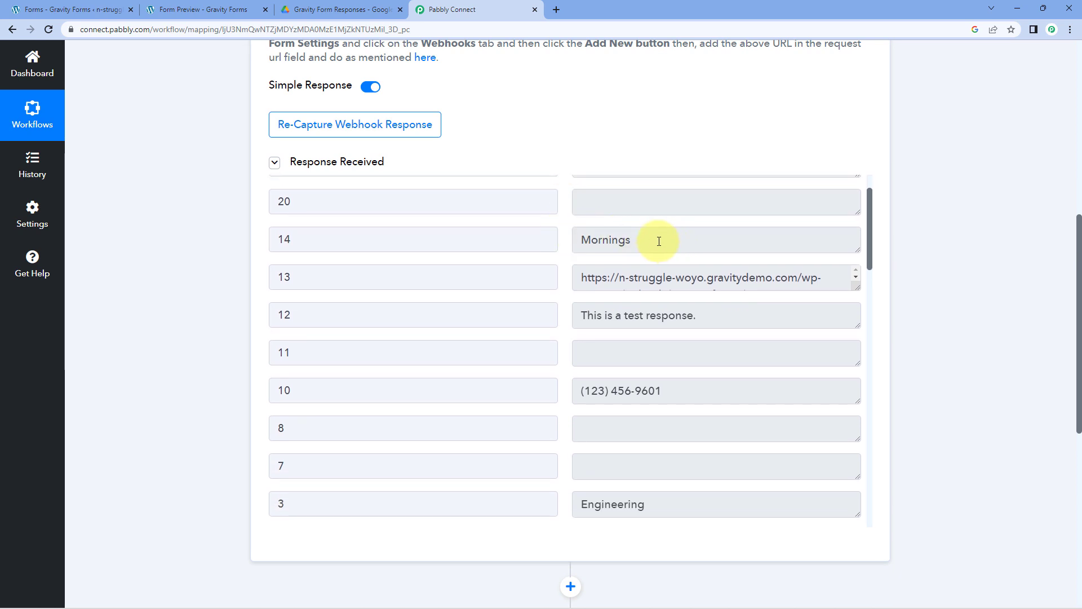
drag(658, 241, 560, 241)
click(562, 236)
click(584, 241)
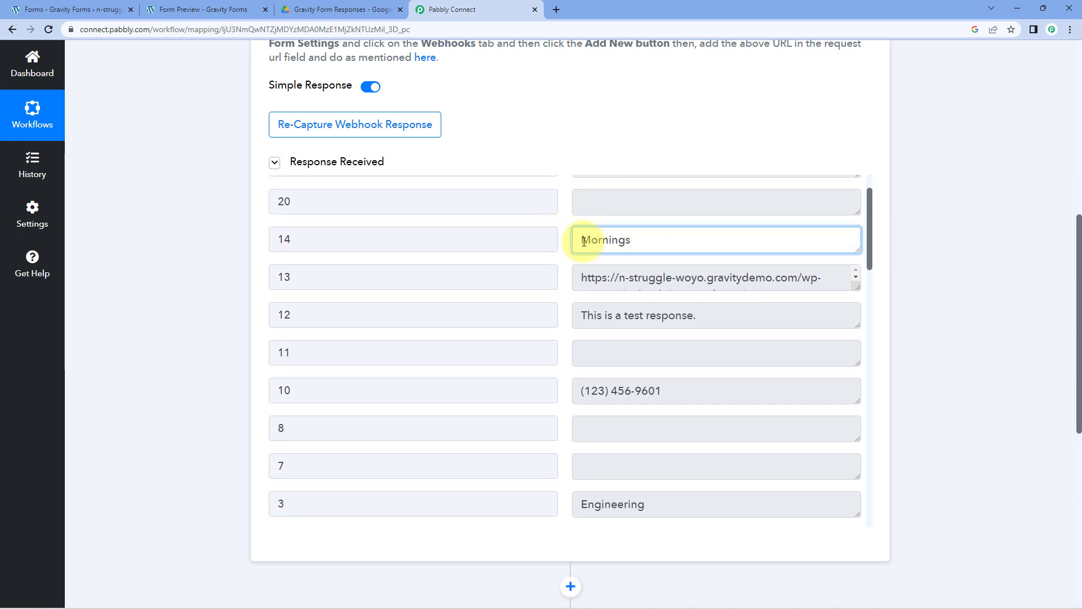
scroll(564, 252, down, 1)
drag(724, 261, 560, 261)
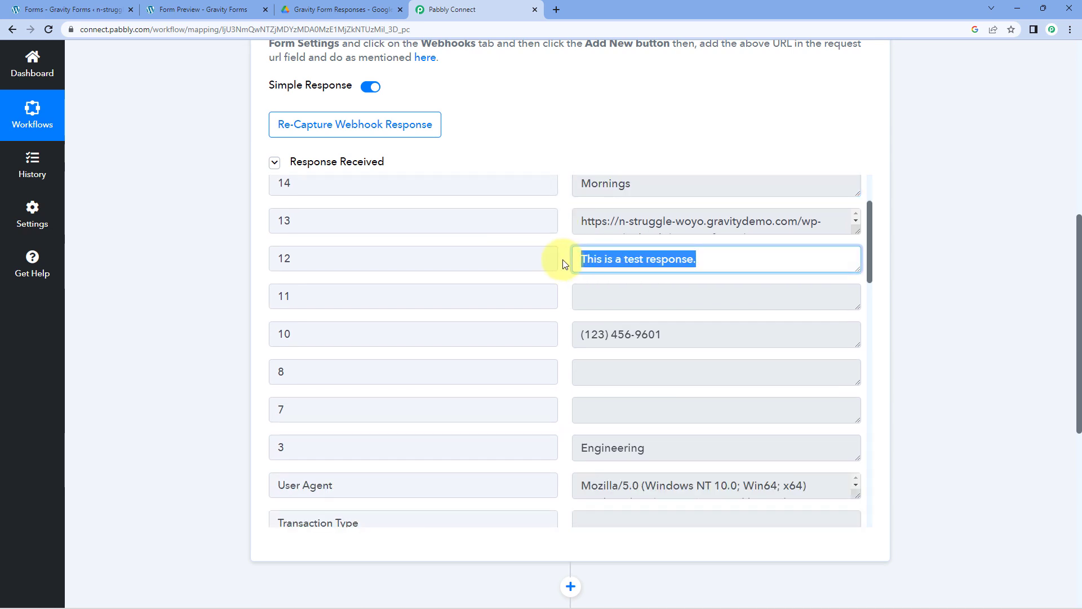
click(562, 262)
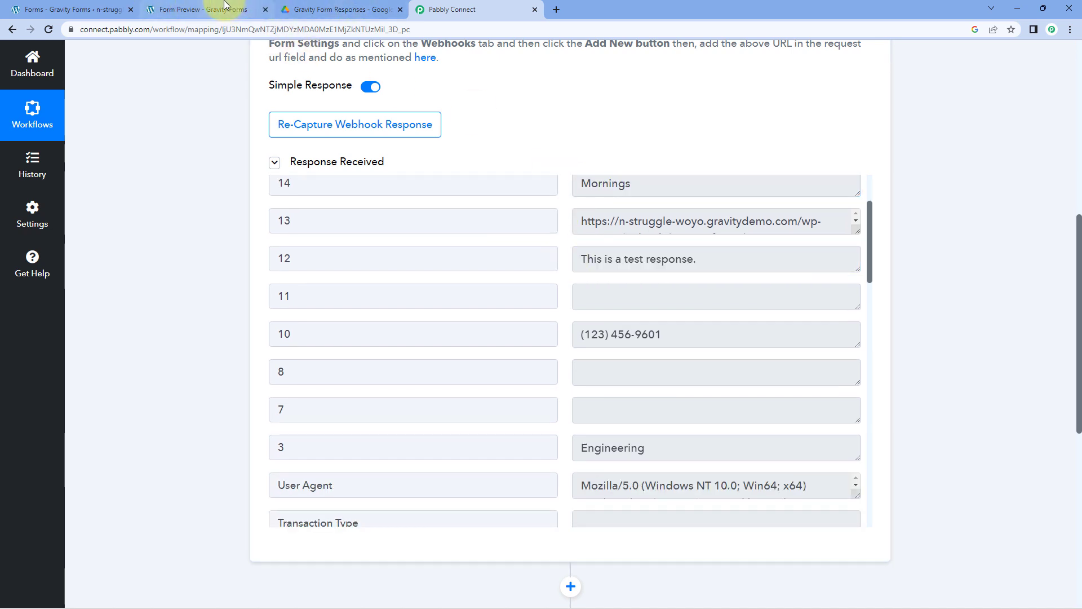
scroll(434, 214, down, 2)
- Scroll through the remaining captured fields, including Source Url and field 13
drag(657, 221, 573, 244)
scroll(573, 244, down, 2)
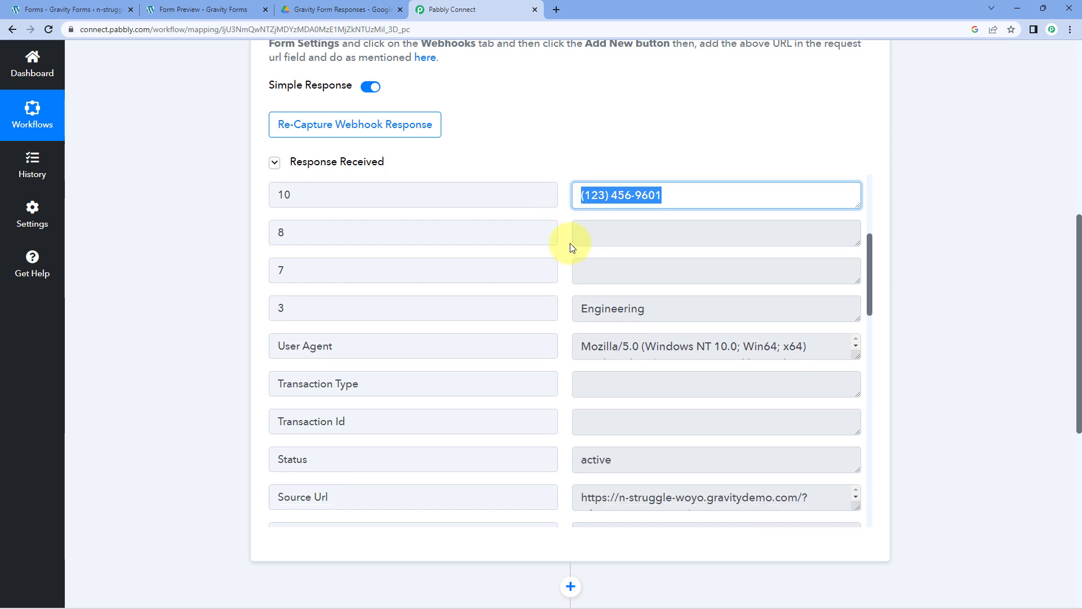
drag(670, 230, 553, 244)
scroll(553, 249, down, 9)
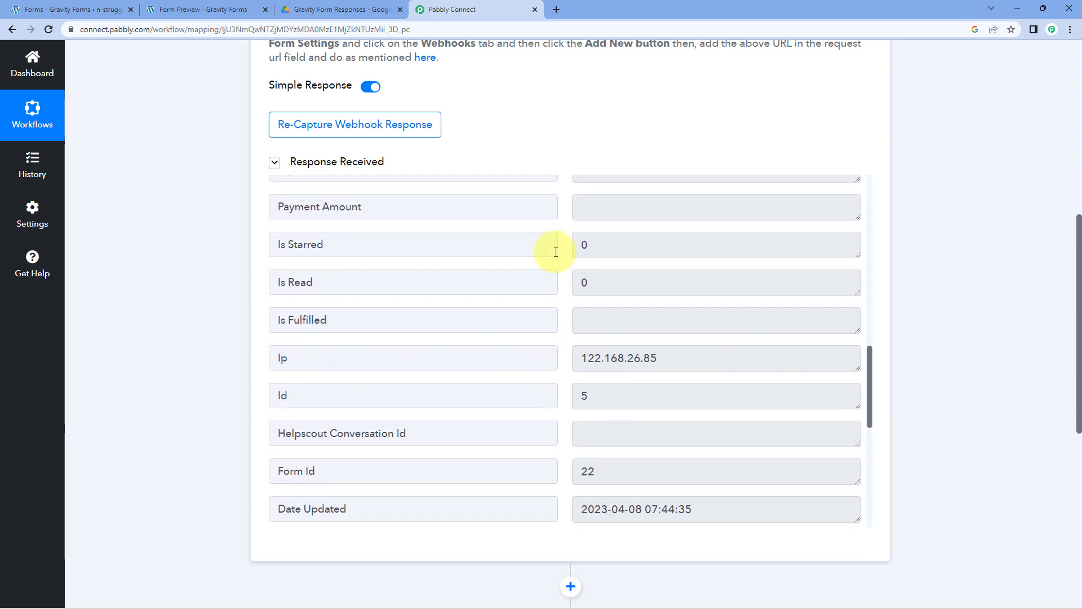
scroll(554, 251, down, 3)
scroll(555, 251, down, 3)
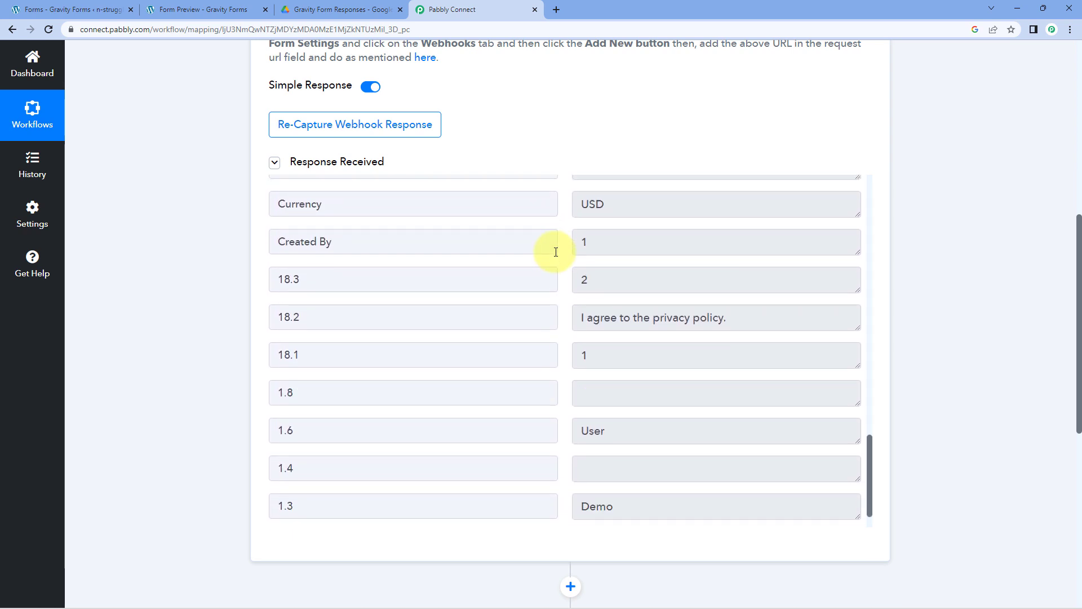
scroll(569, 261, down, 1)
drag(742, 219, 558, 227)
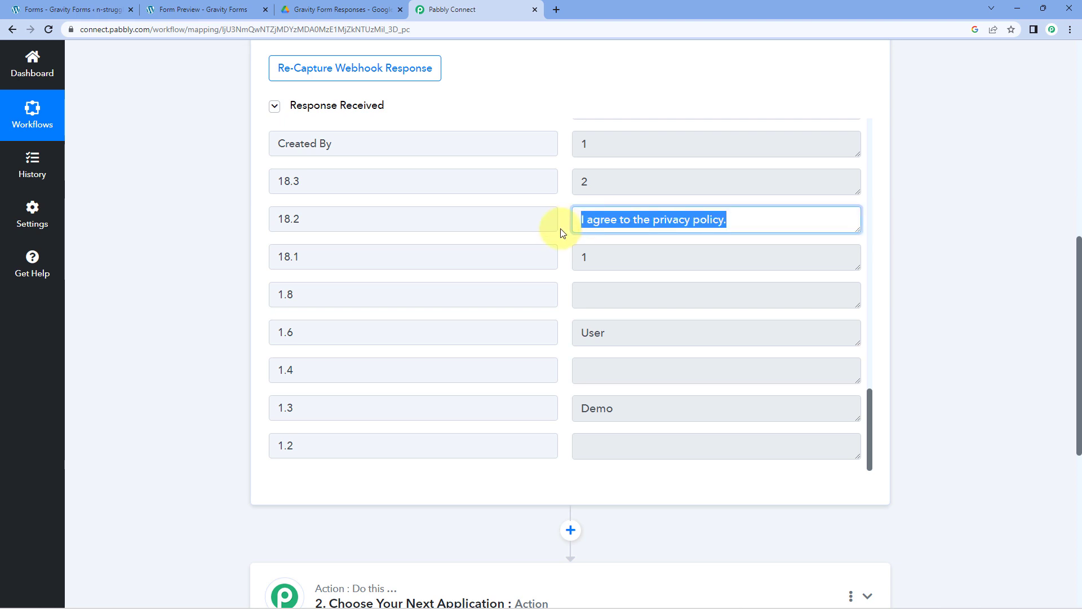
scroll(567, 273, down, 1)
drag(640, 353, 558, 344)
drag(613, 277, 551, 275)
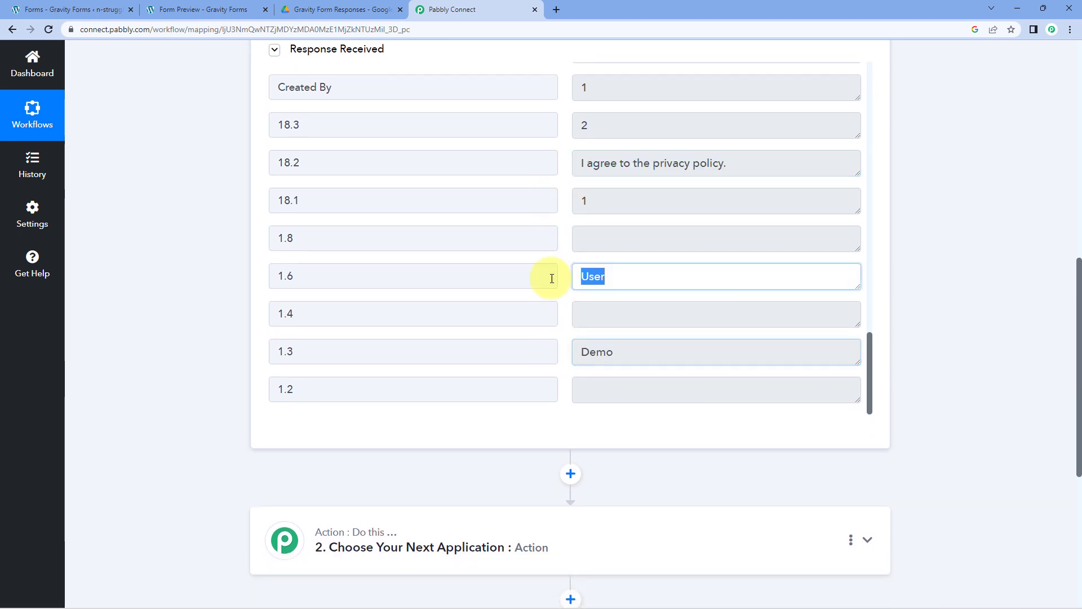
scroll(563, 322, up, 4)
scroll(569, 321, up, 9)
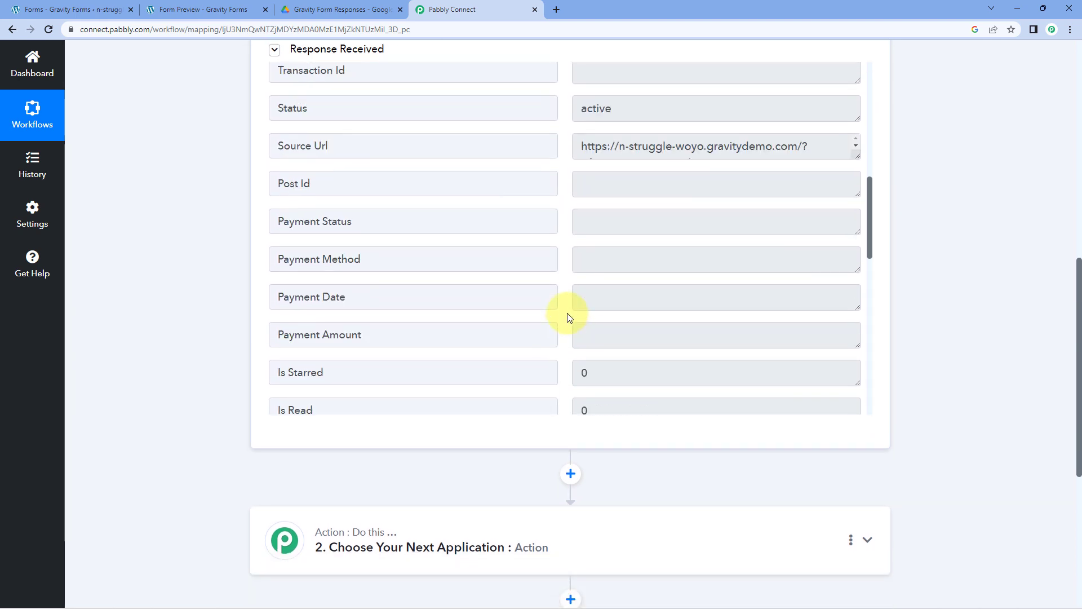
click(574, 273)
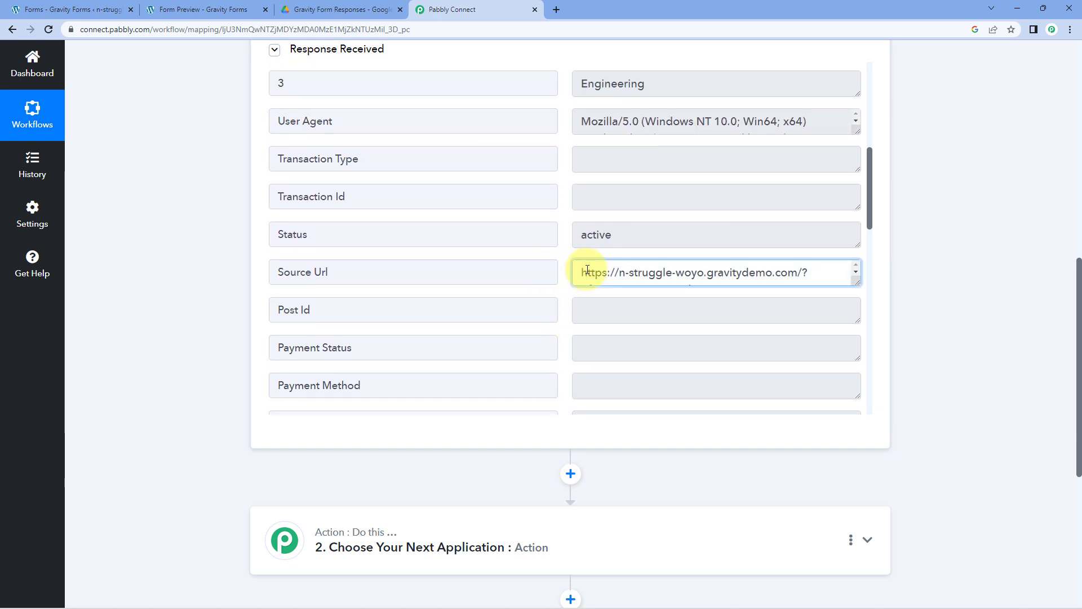
scroll(563, 275, up, 2)
scroll(562, 273, up, 4)
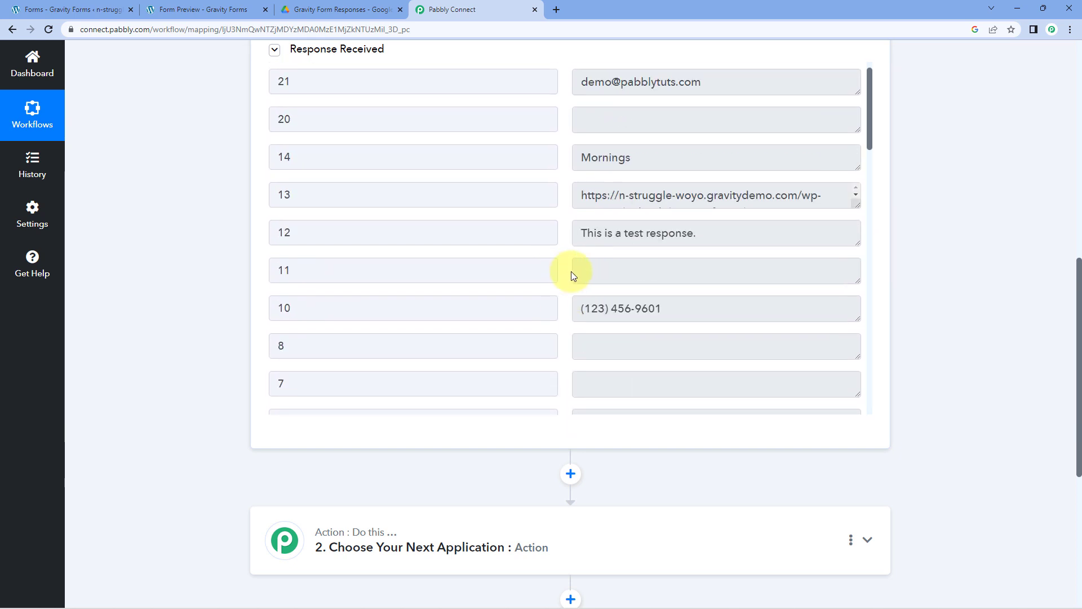
scroll(571, 273, up, 1)
scroll(570, 274, down, 6)
scroll(571, 275, down, 1)
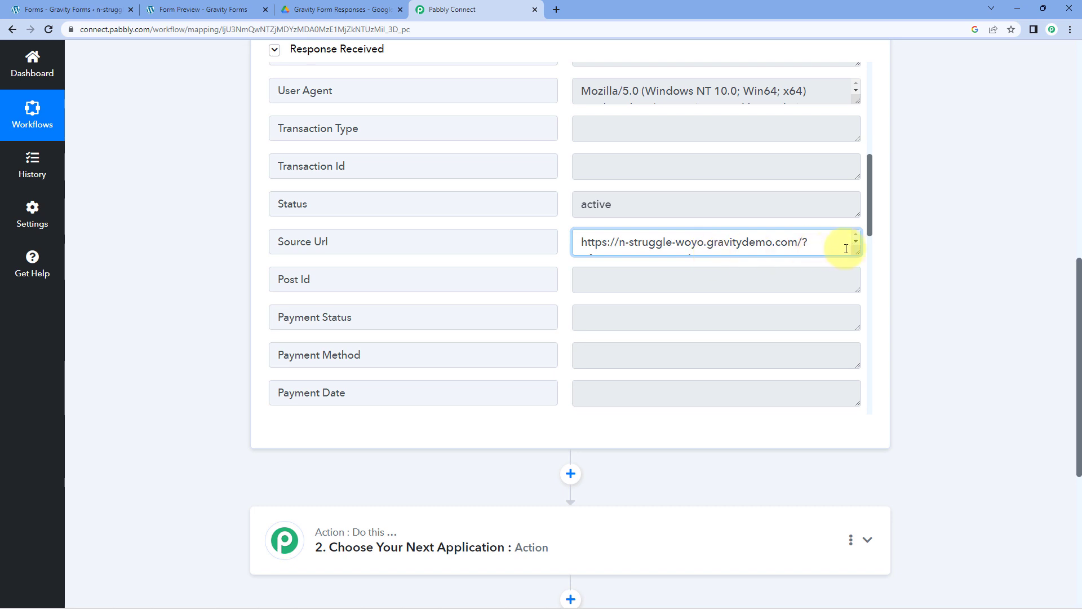
drag(857, 253, 838, 298)
scroll(688, 258, up, 7)
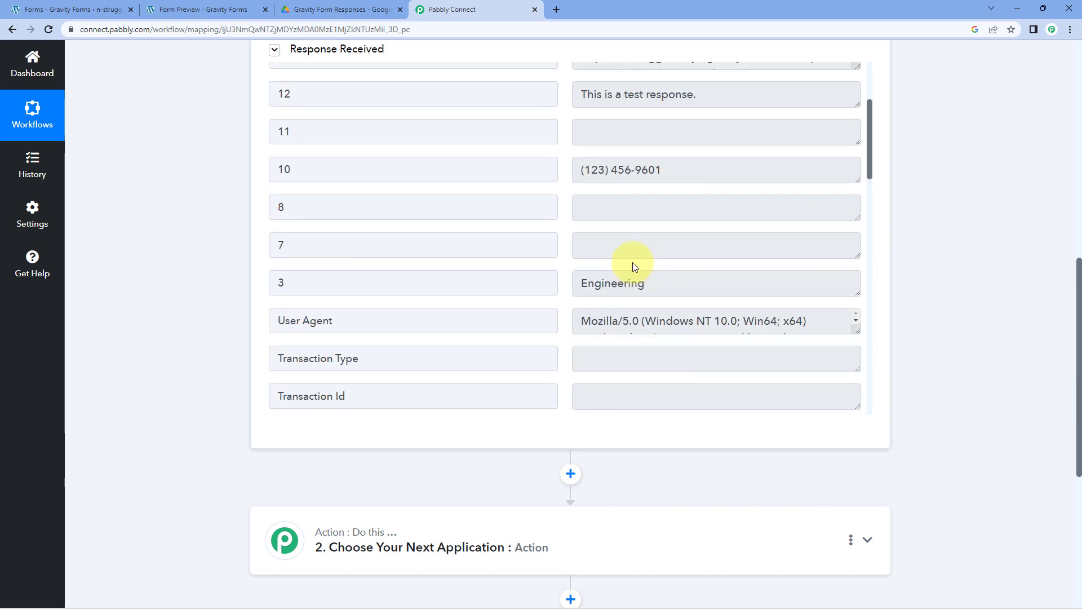
- Expand field 13 and copy its full Resume.pdf file link
click(794, 221)
key(ctrl+a)
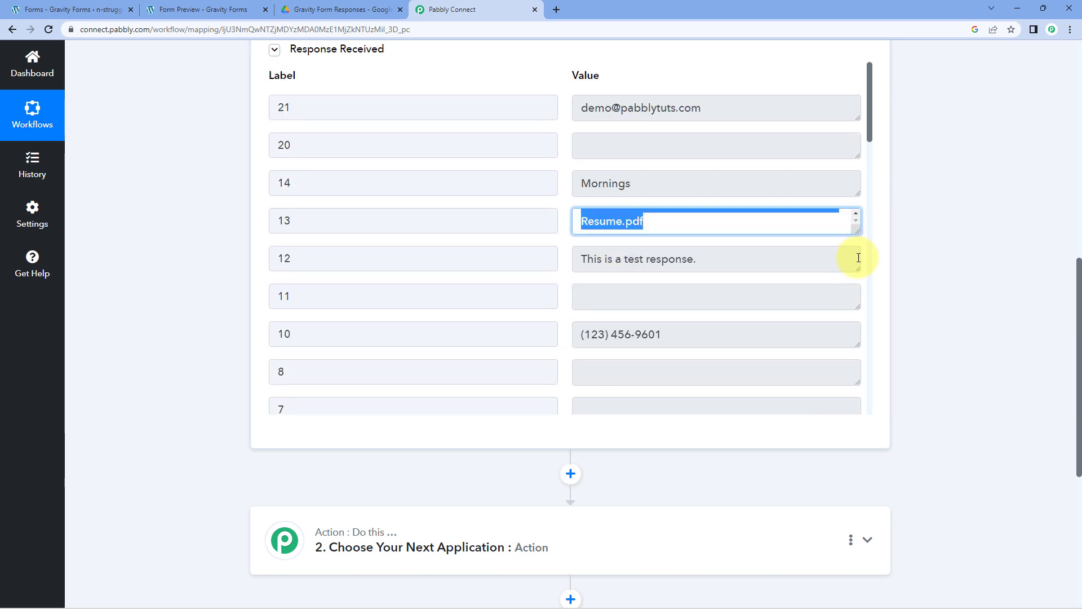
drag(858, 246, 851, 322)
click(660, 273)
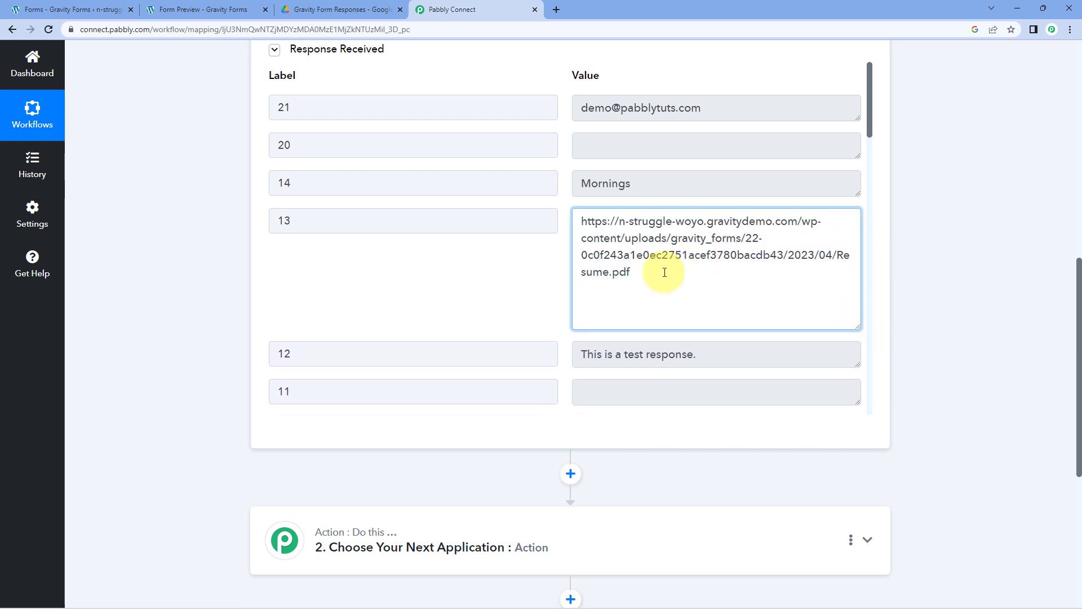
drag(659, 273, 553, 210)
right_click(614, 232)
click(637, 241)
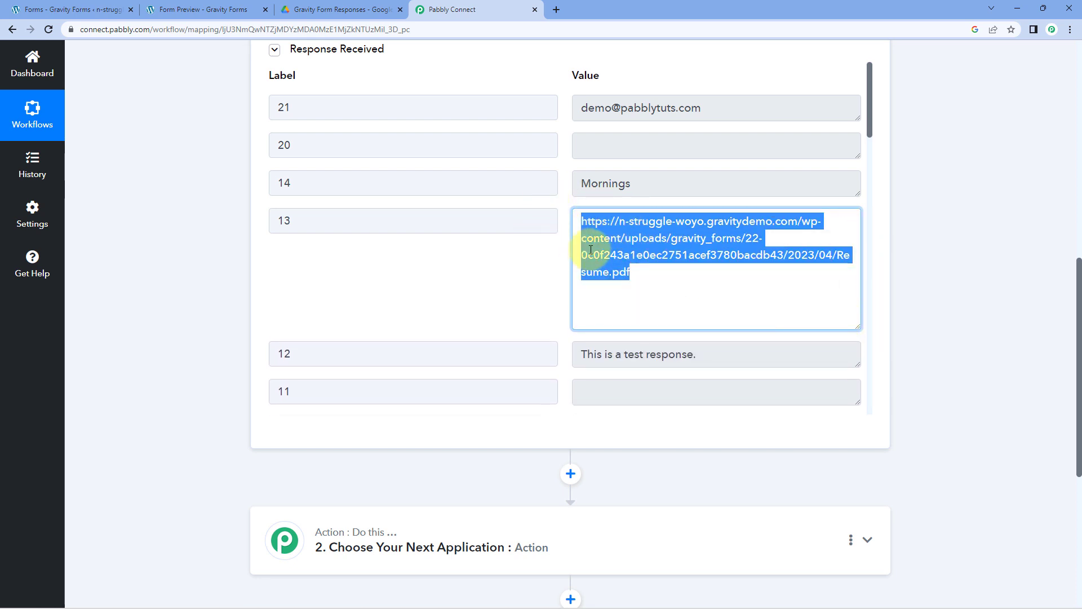
click(541, 254)
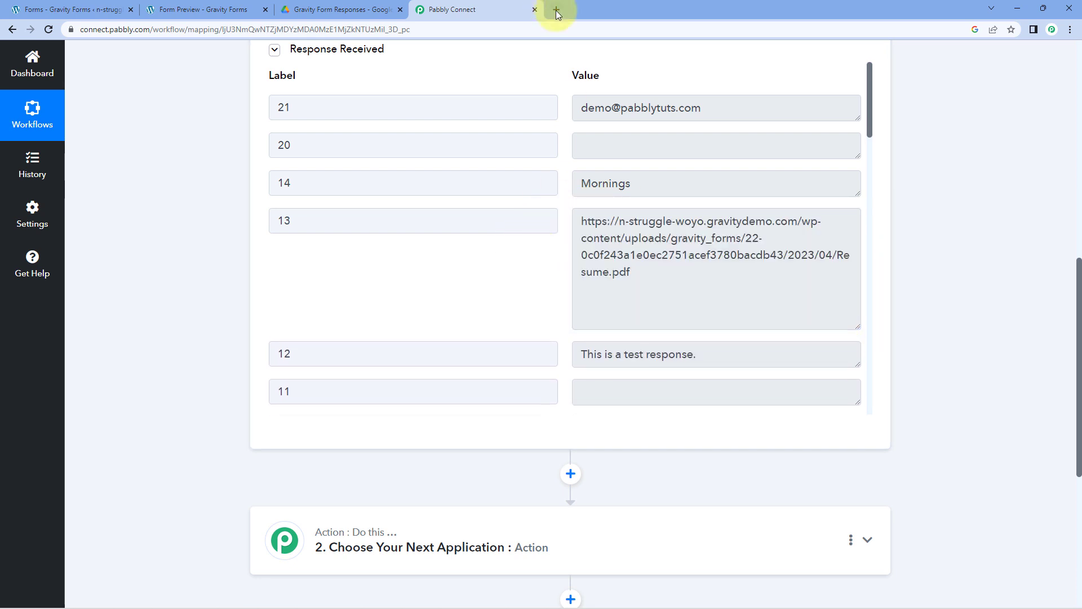
- Load the copied Resume.pdf link in a new tab, then close it and return to Pabbly Connect
click(556, 10)
key(ctrl+v)
key(Return)
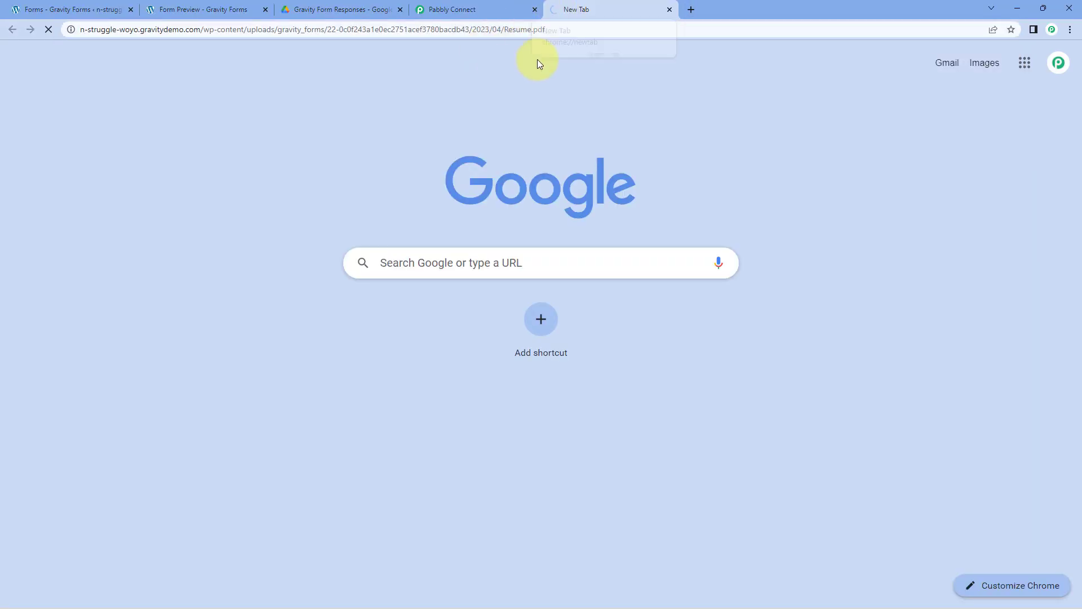
scroll(463, 192, down, 1)
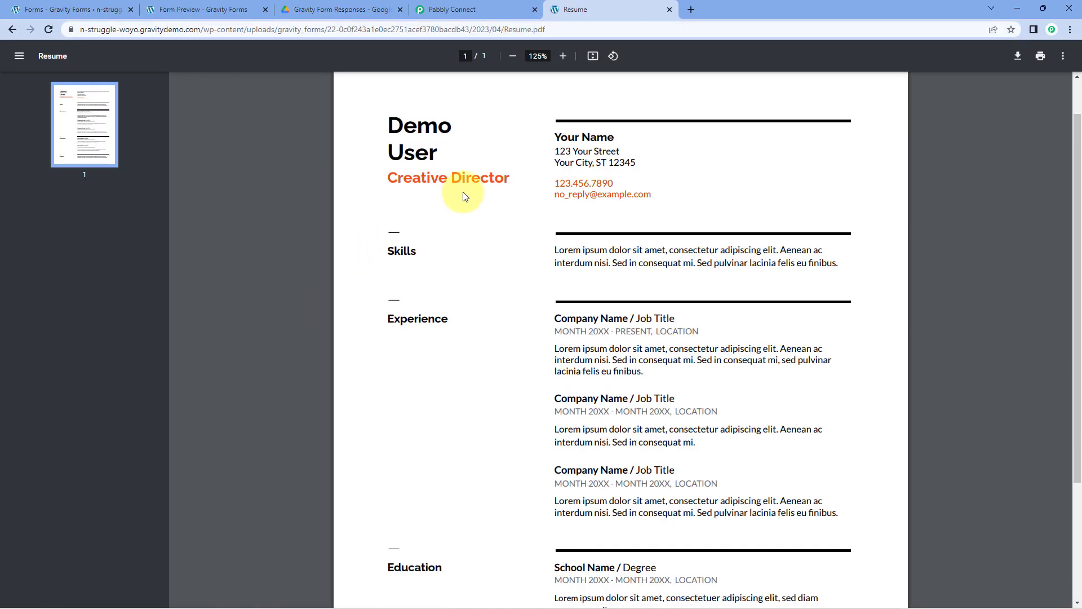
click(225, 5)
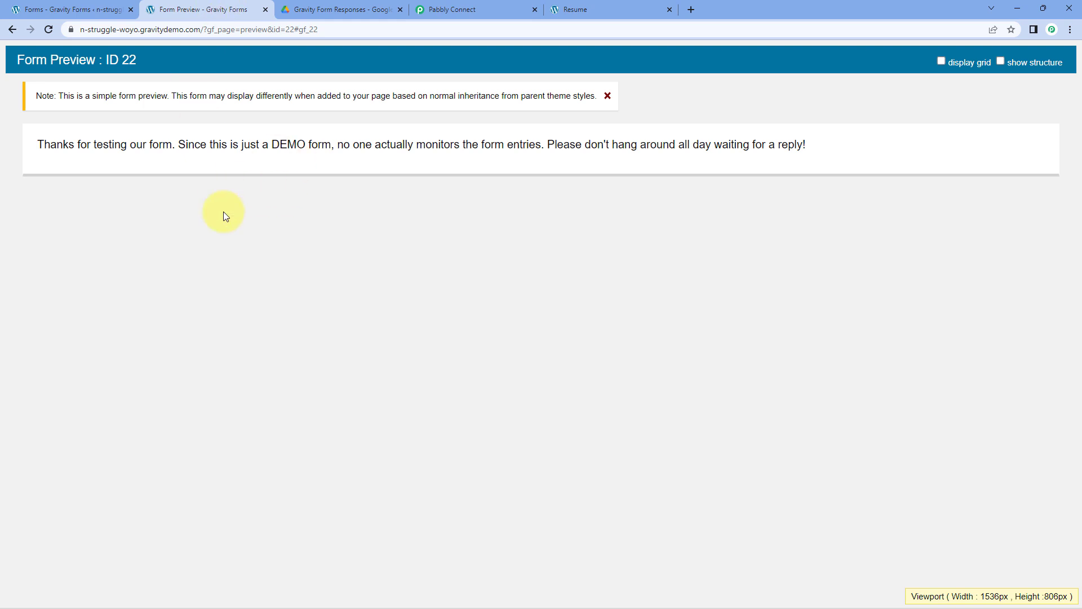
click(601, 7)
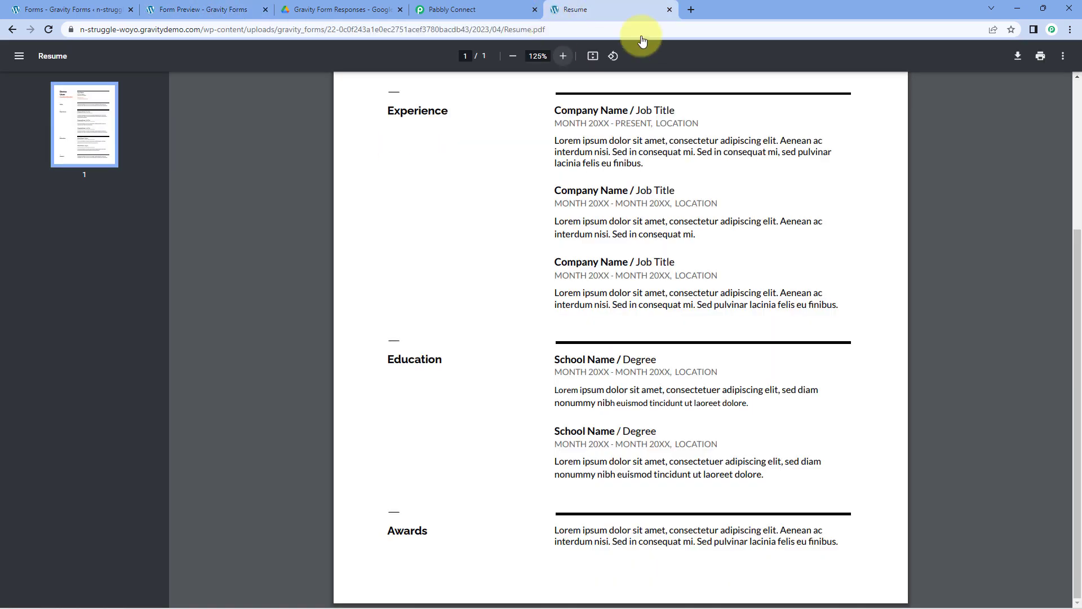
click(670, 10)
scroll(555, 197, up, 5)
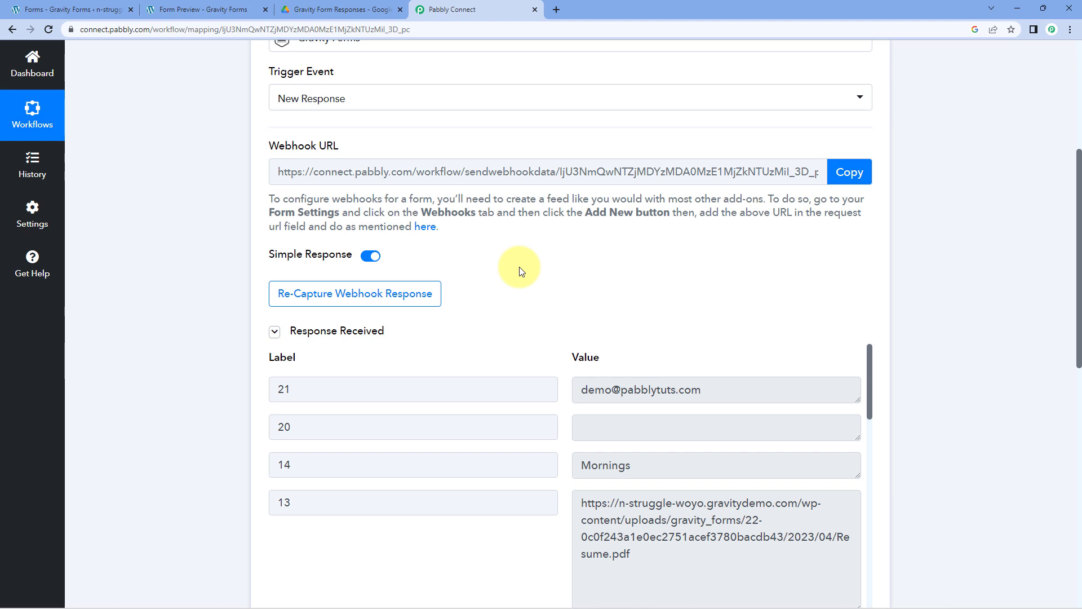
- Expand the workflow's second step and choose Google Drive as its app
scroll(520, 270, down, 5)
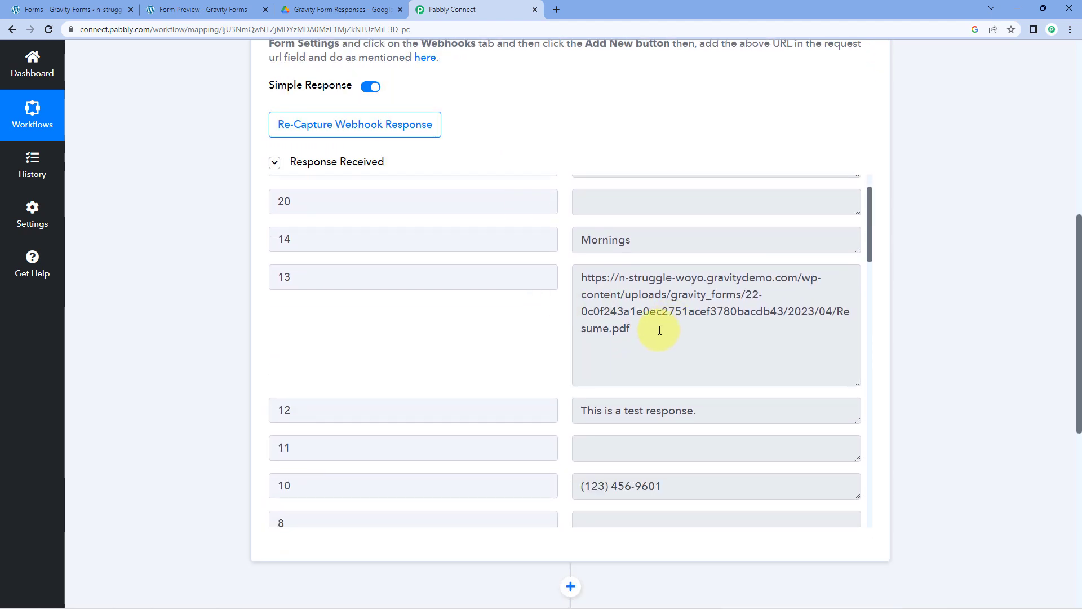
drag(652, 333, 566, 271)
click(552, 310)
scroll(194, 313, down, 3)
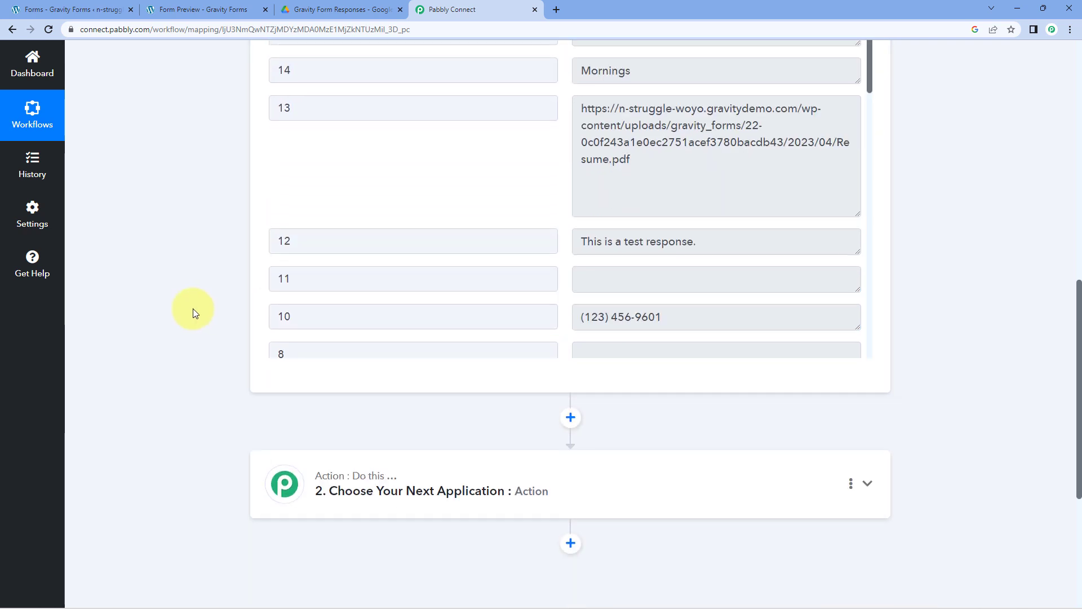
scroll(214, 298, down, 4)
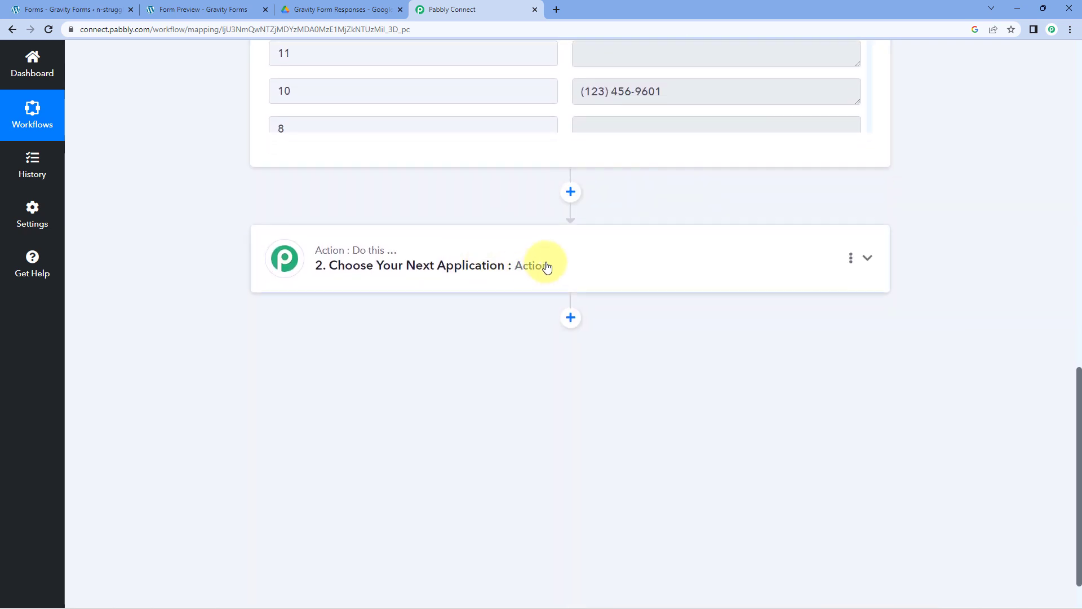
click(432, 276)
scroll(305, 282, down, 1)
click(343, 284)
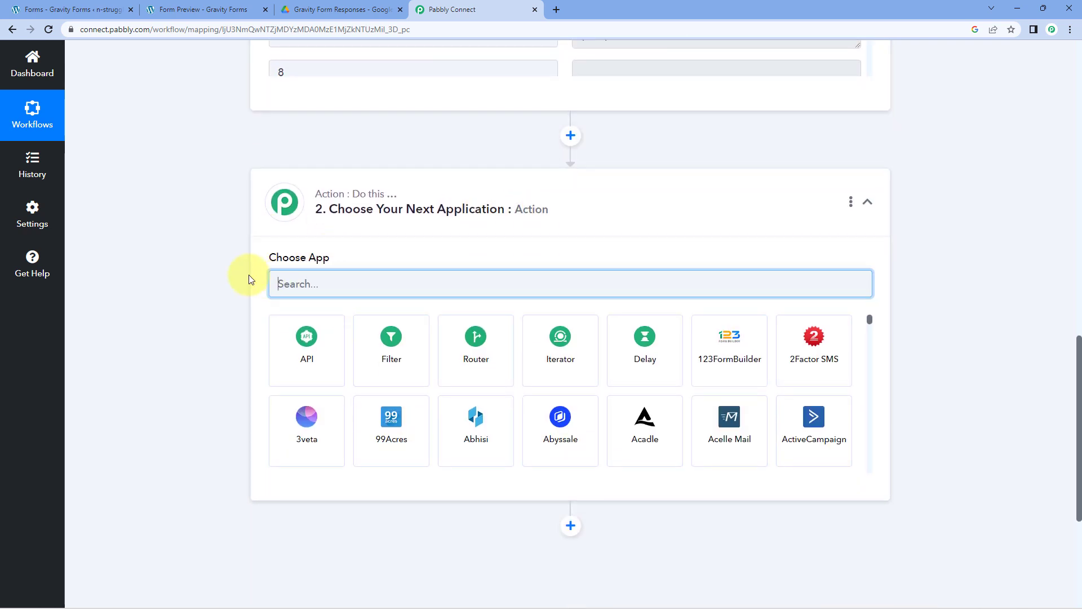
text(Google D)
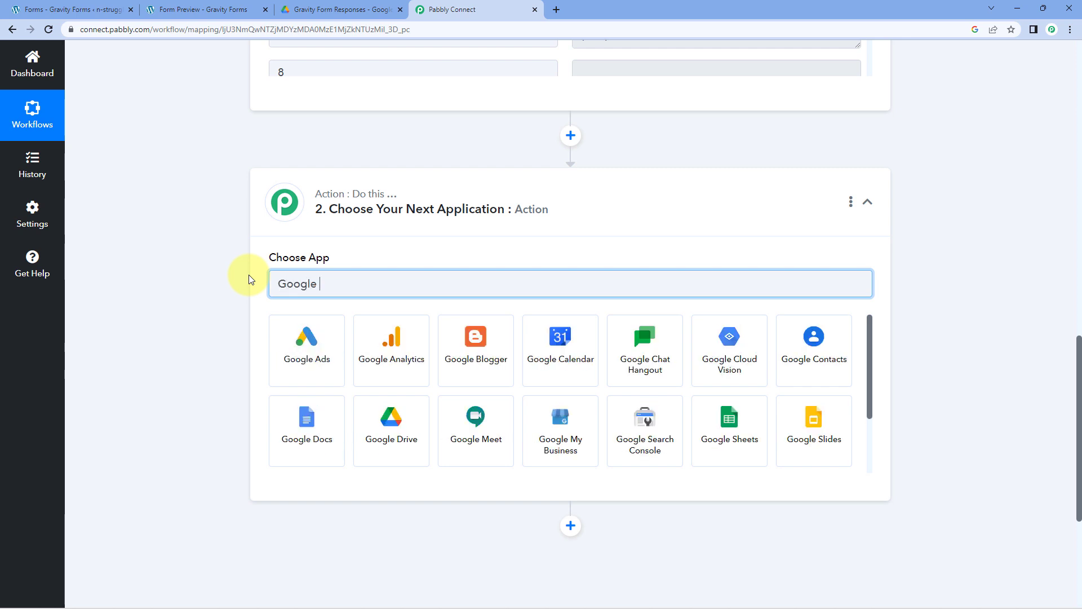
text(rive)
click(337, 341)
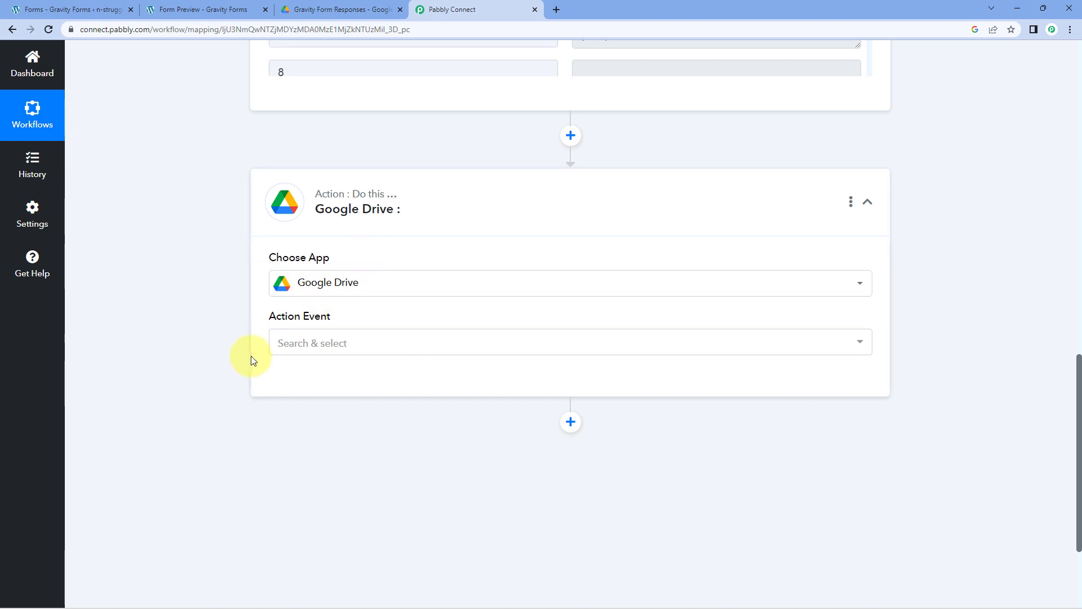
- Set the Google Drive action event to Upload a File
scroll(251, 355, down, 2)
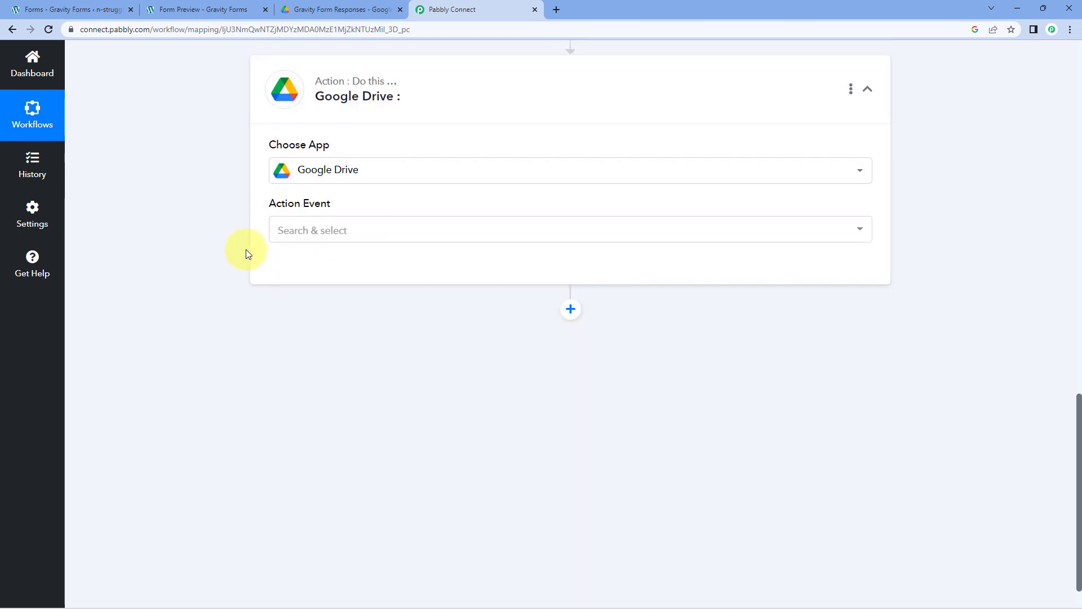
click(378, 231)
scroll(374, 310, down, 4)
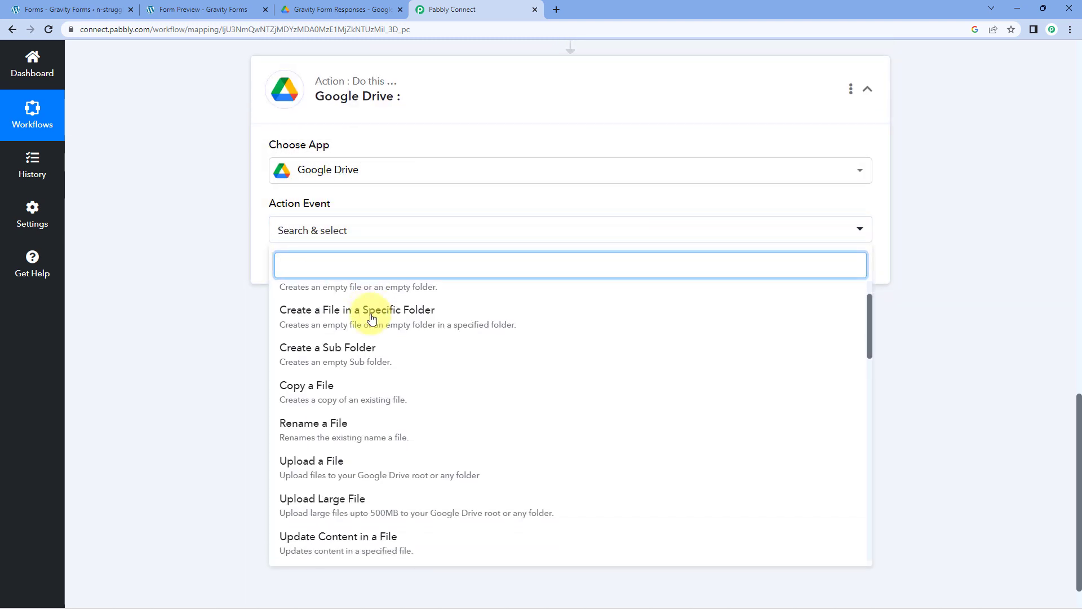
click(349, 302)
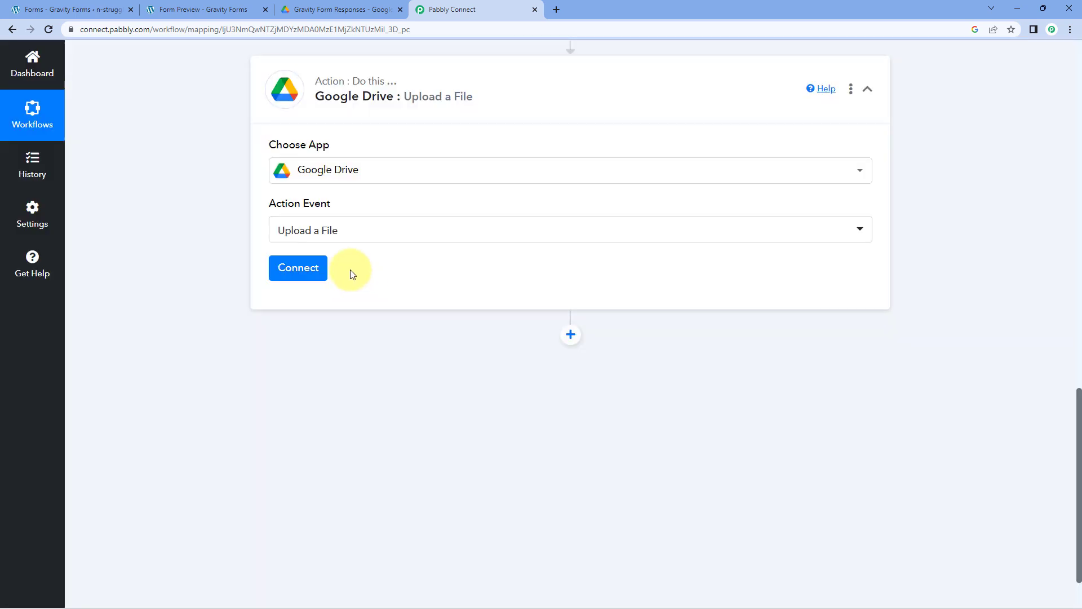
click(295, 272)
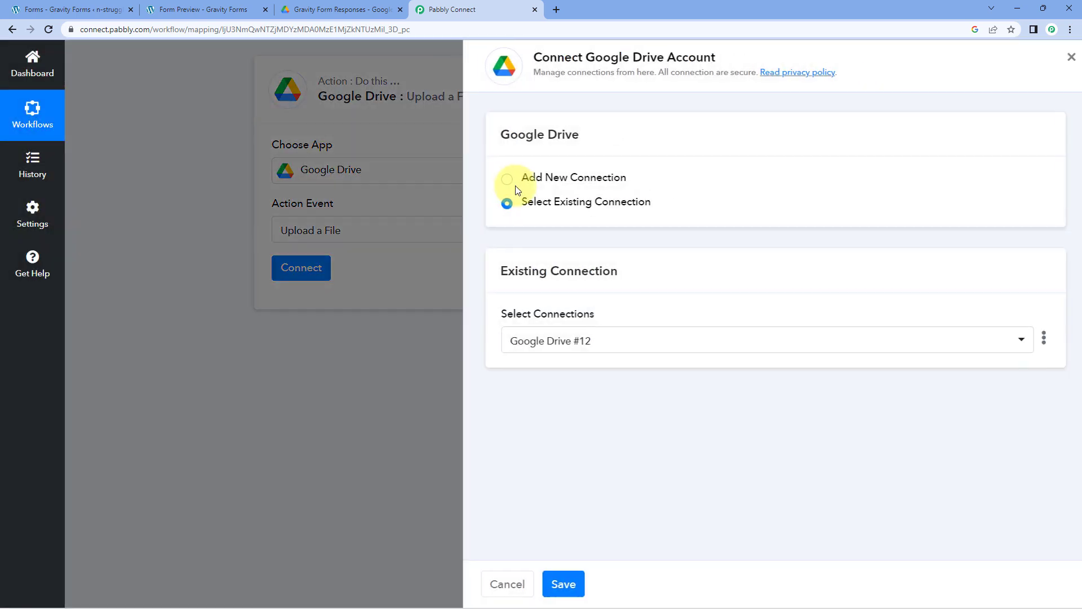
- Add a new Google Drive connection by signing in with Google and granting Pabbly Connect access
click(501, 180)
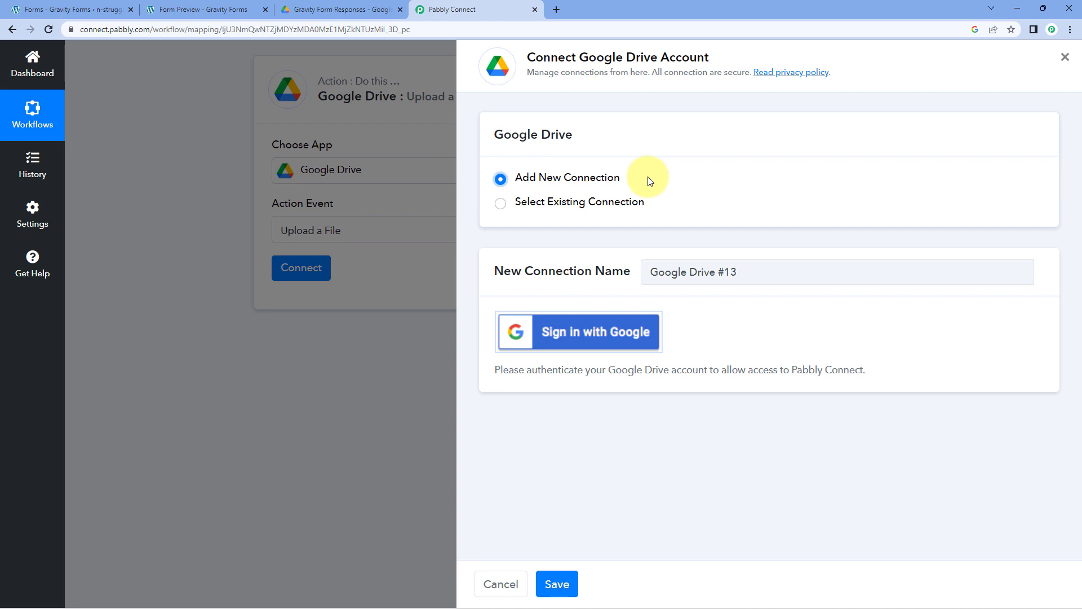
click(591, 344)
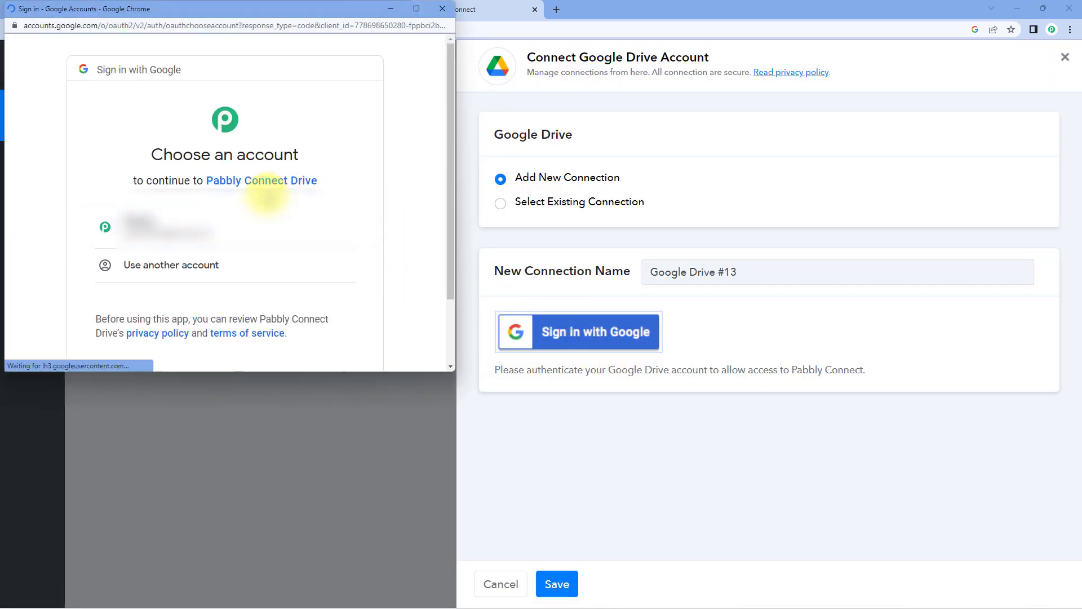
click(242, 230)
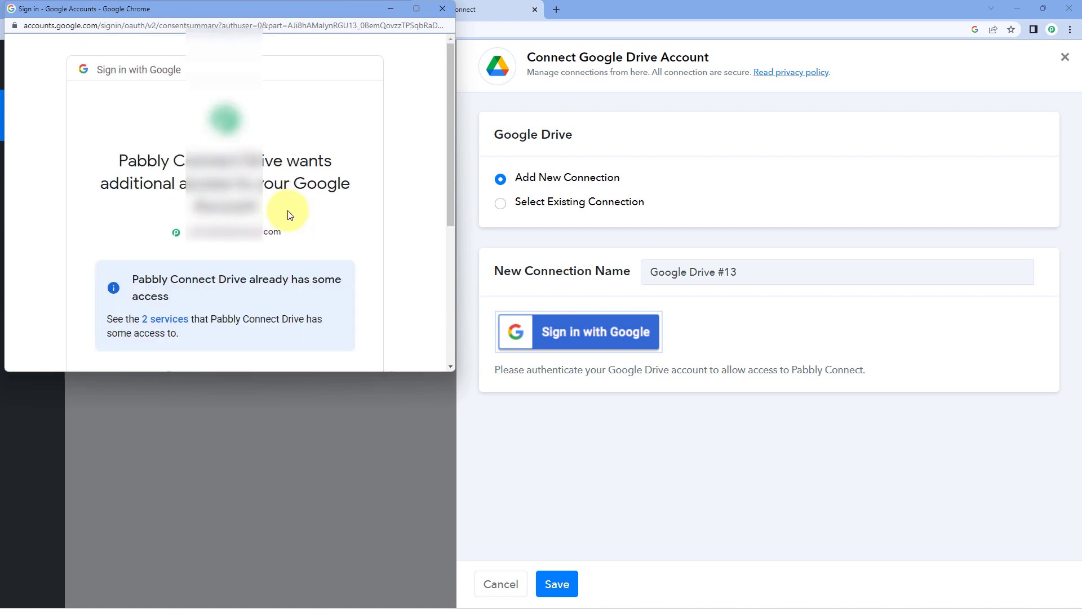
scroll(289, 214, down, 5)
click(304, 268)
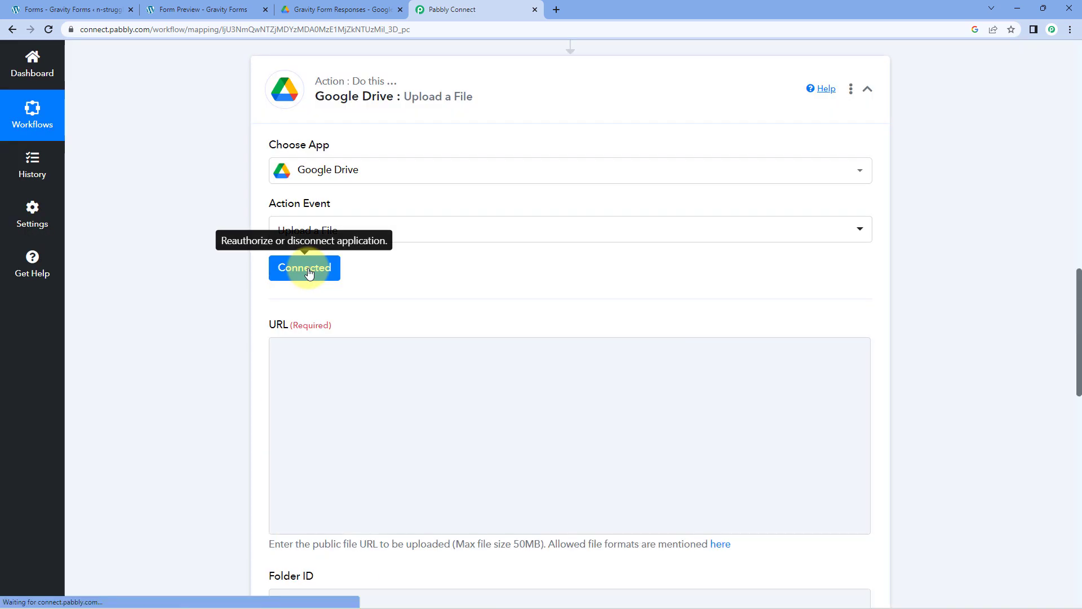
- Review the resume file link in field 13 of the Gravity Forms trigger response
scroll(309, 273, down, 1)
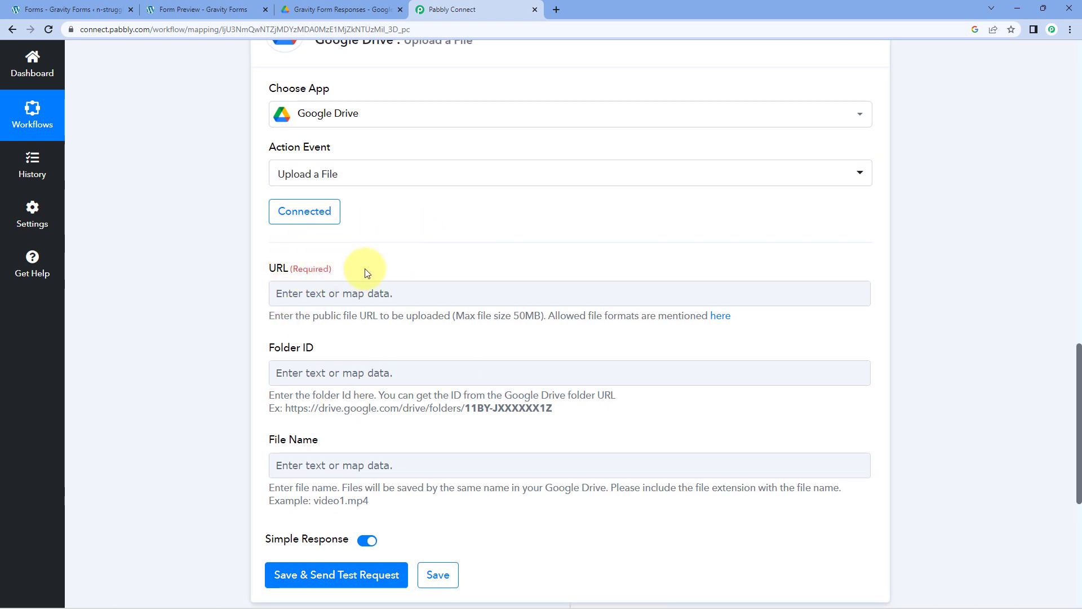
drag(266, 268, 323, 268)
click(343, 274)
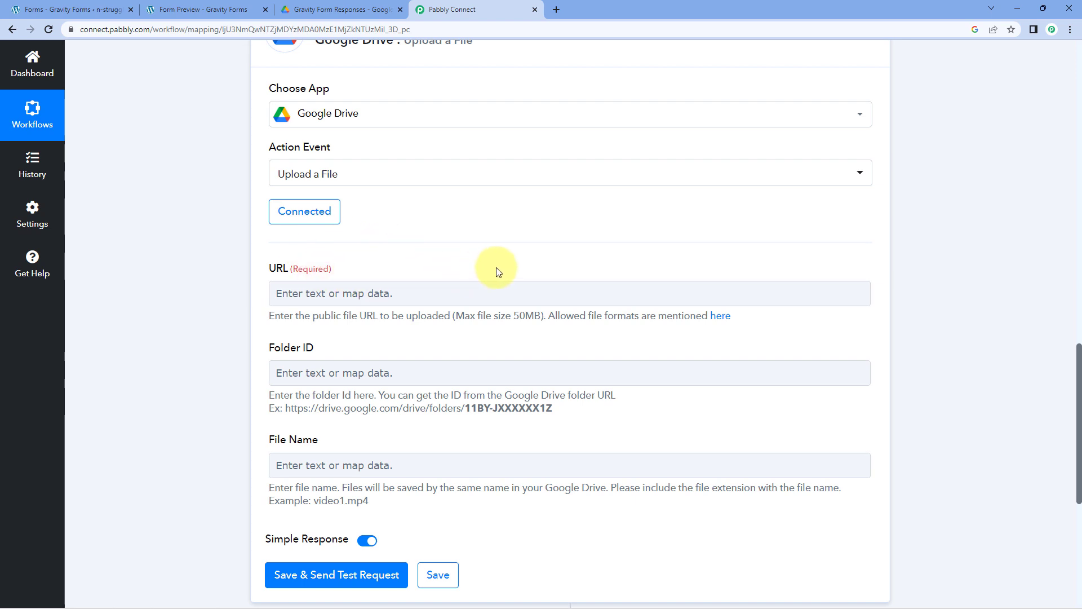
scroll(669, 225, up, 8)
scroll(671, 280, up, 3)
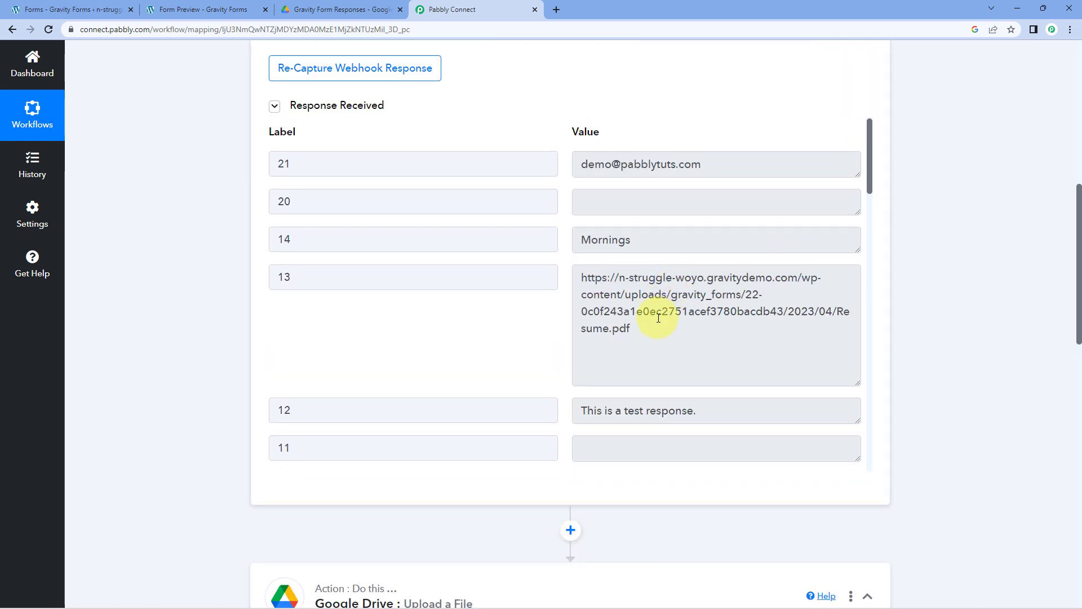
drag(631, 328, 568, 276)
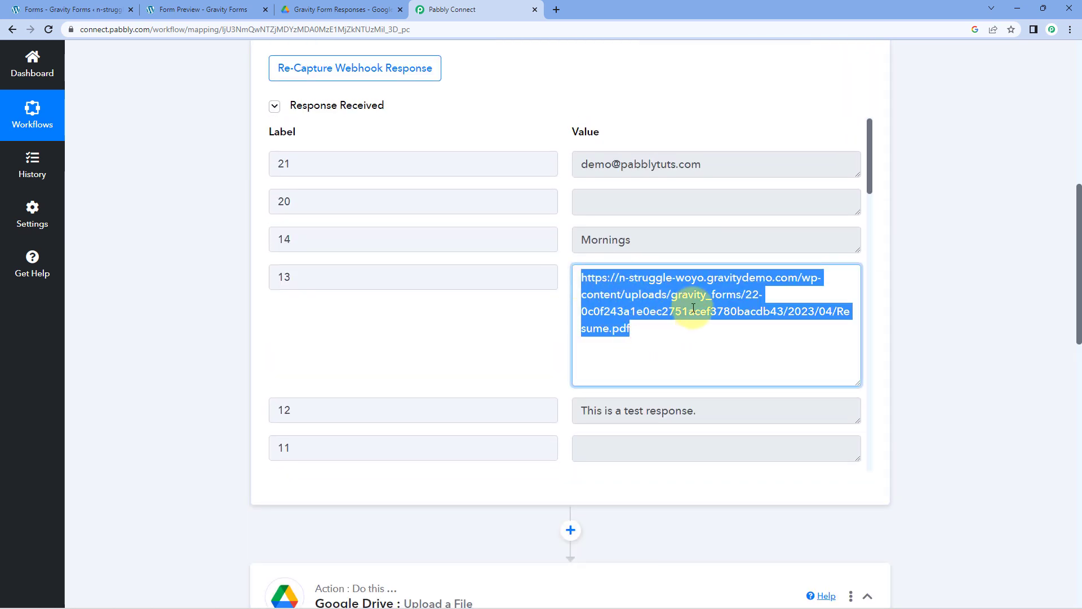
click(550, 304)
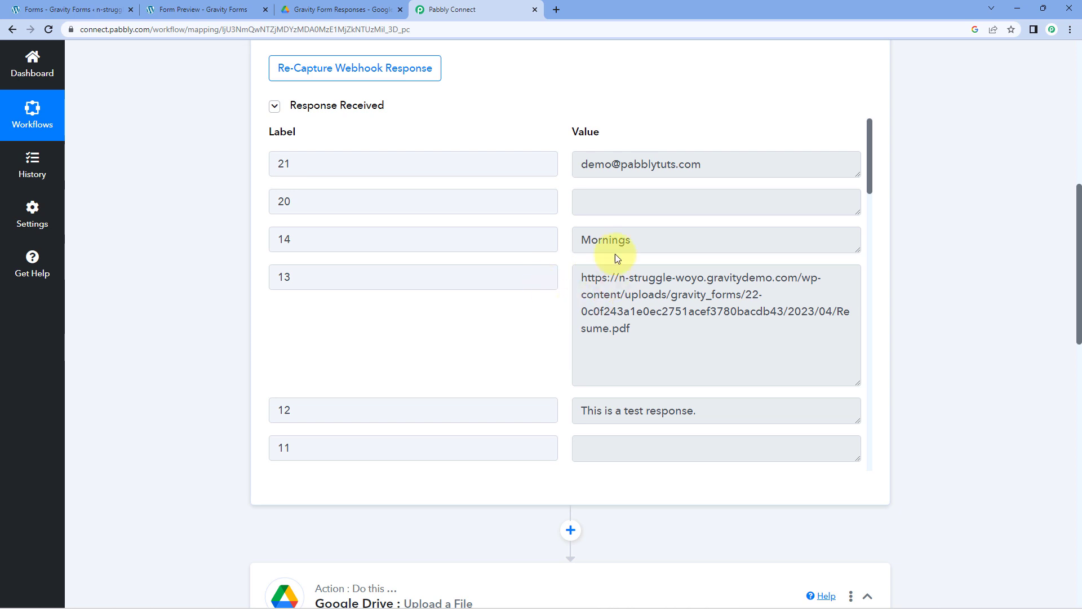
drag(650, 336, 581, 275)
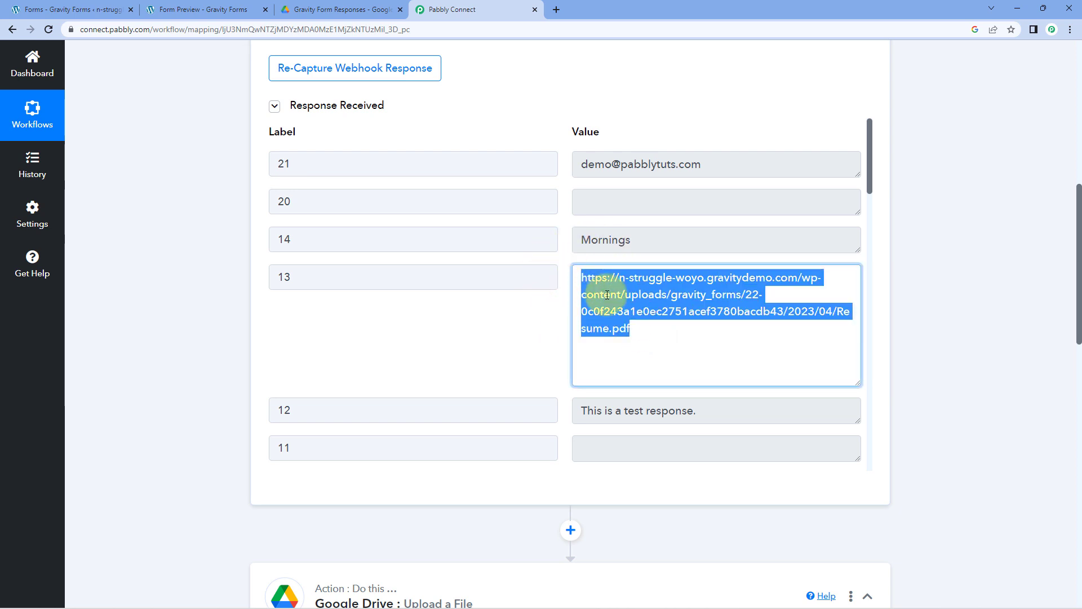
click(514, 311)
scroll(188, 363, down, 6)
scroll(188, 363, down, 5)
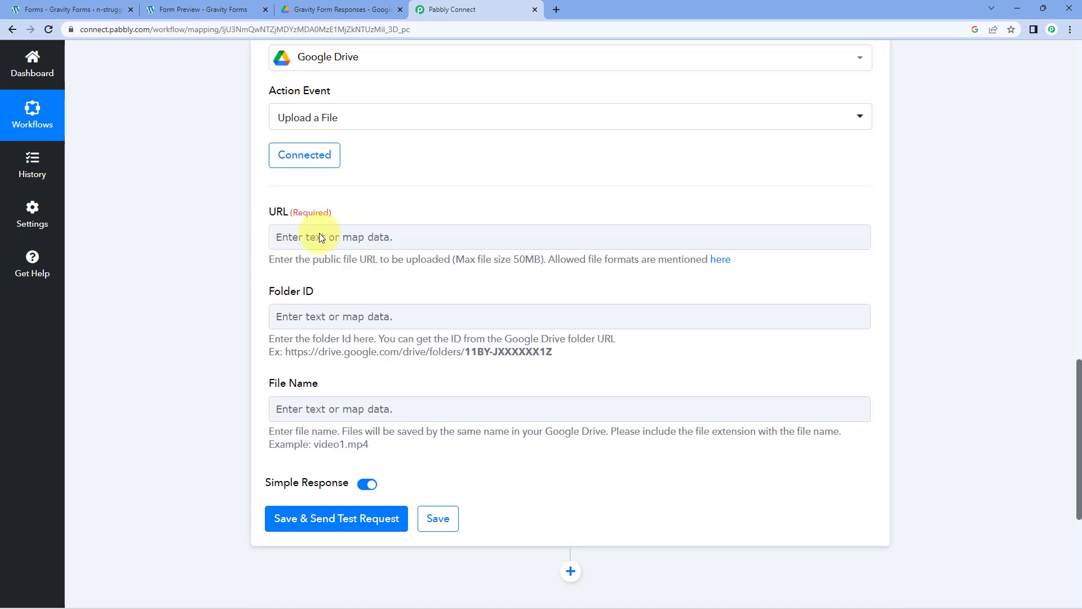
- Map the upload URL to response field 13's Resume.pdf link
click(279, 236)
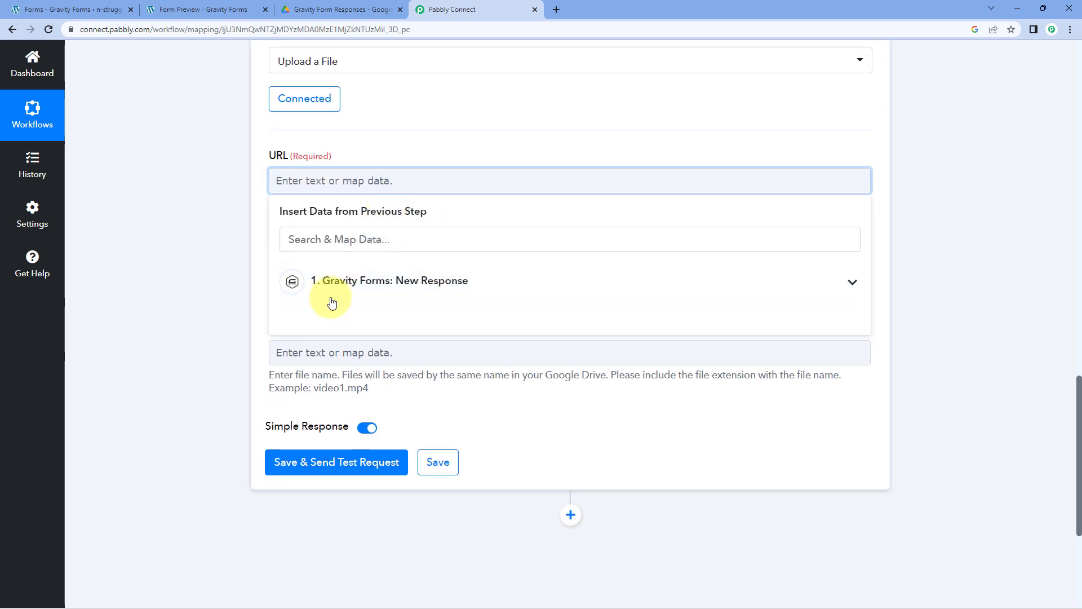
click(372, 292)
scroll(403, 338, down, 6)
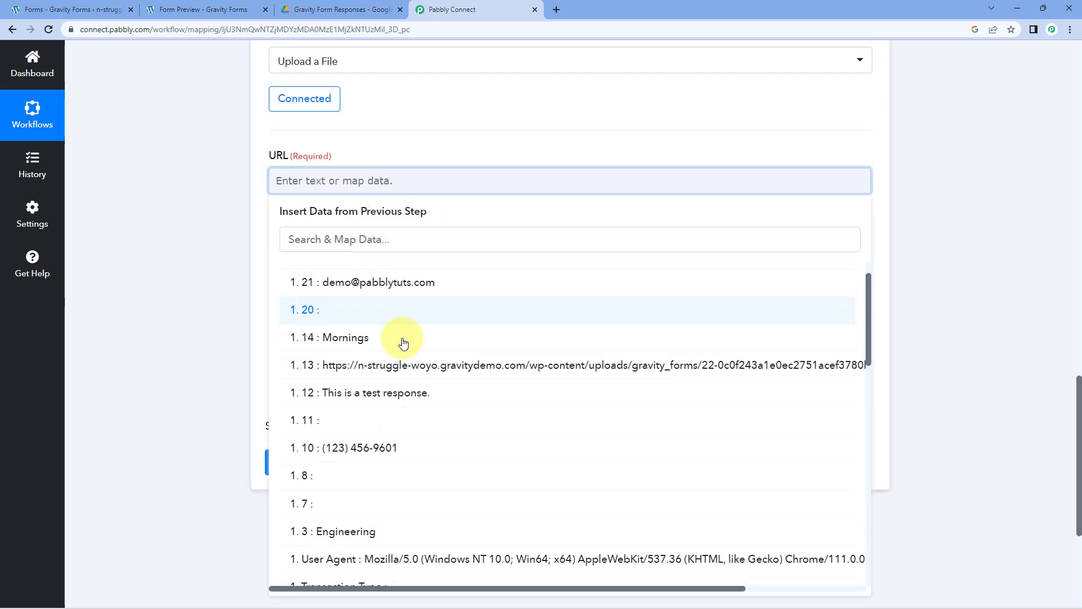
scroll(406, 338, up, 3)
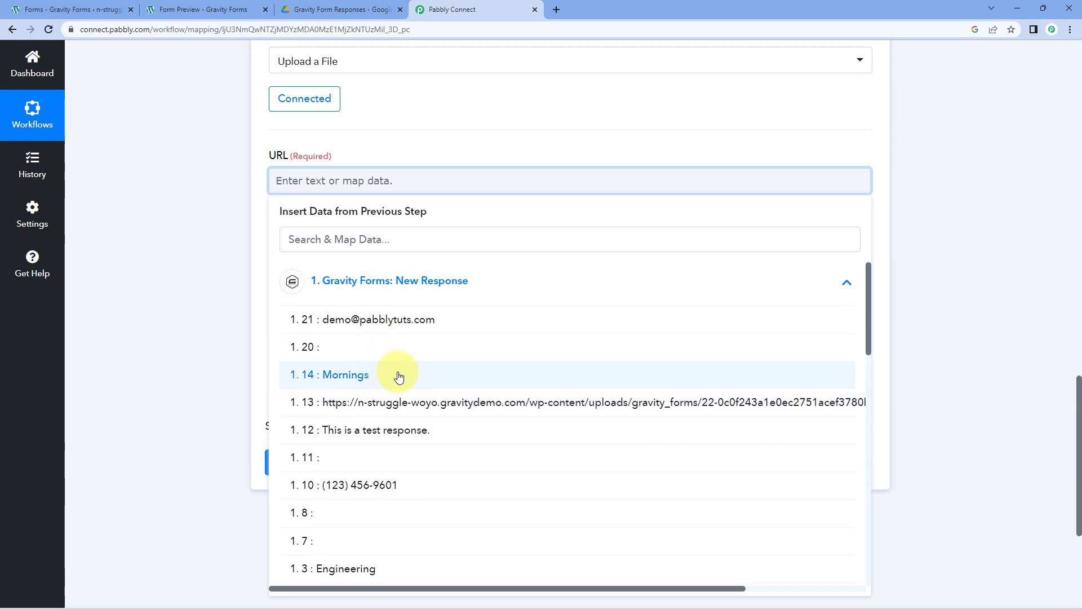
click(369, 408)
click(196, 296)
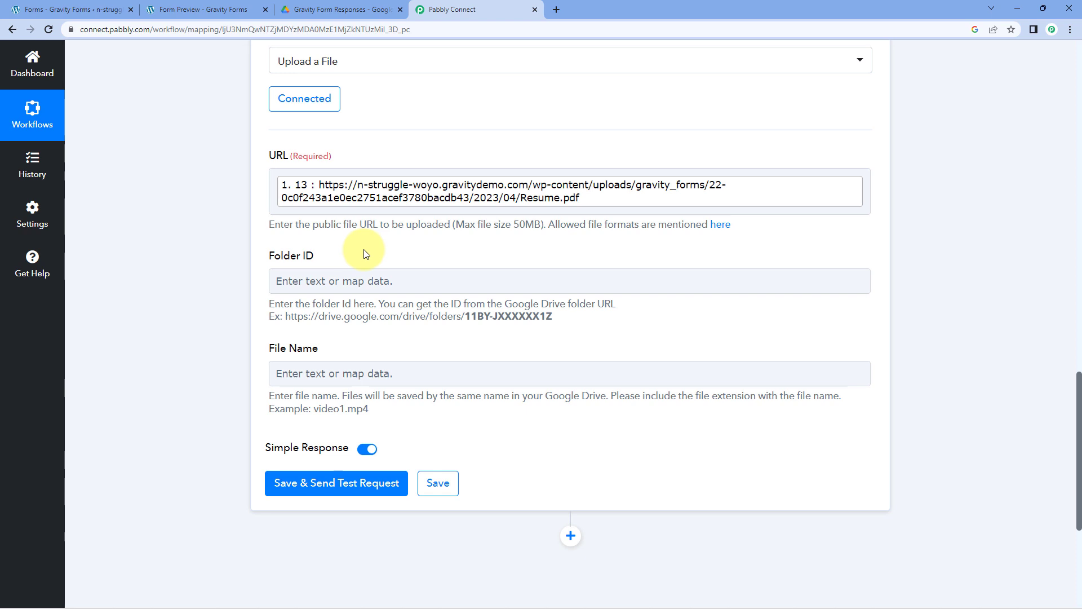
- Copy the trailing folder ID from the Gravity Form Responses folder's Drive address
click(370, 11)
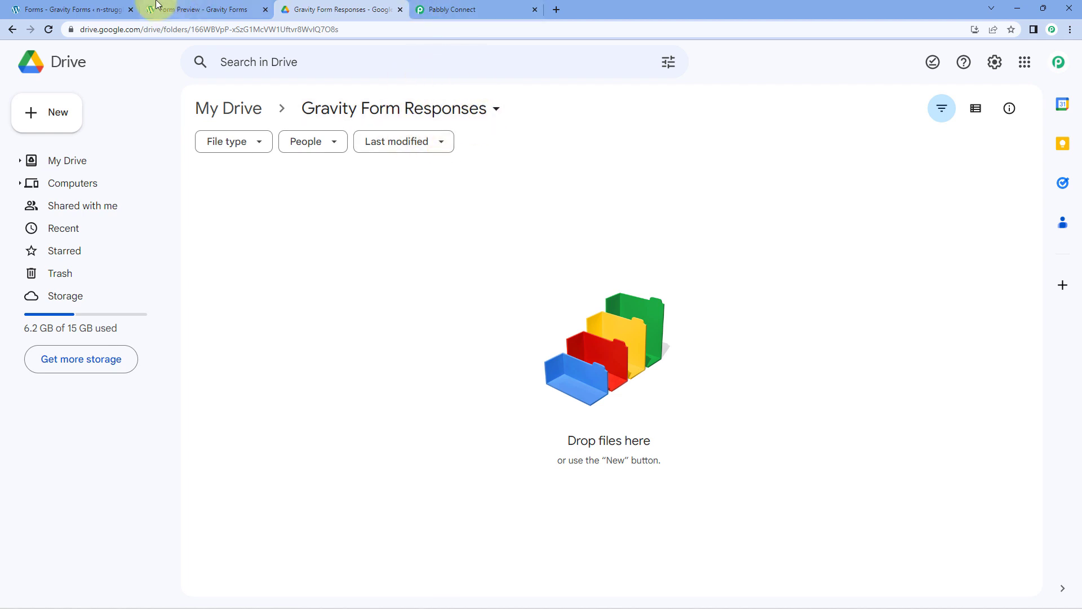
click(200, 10)
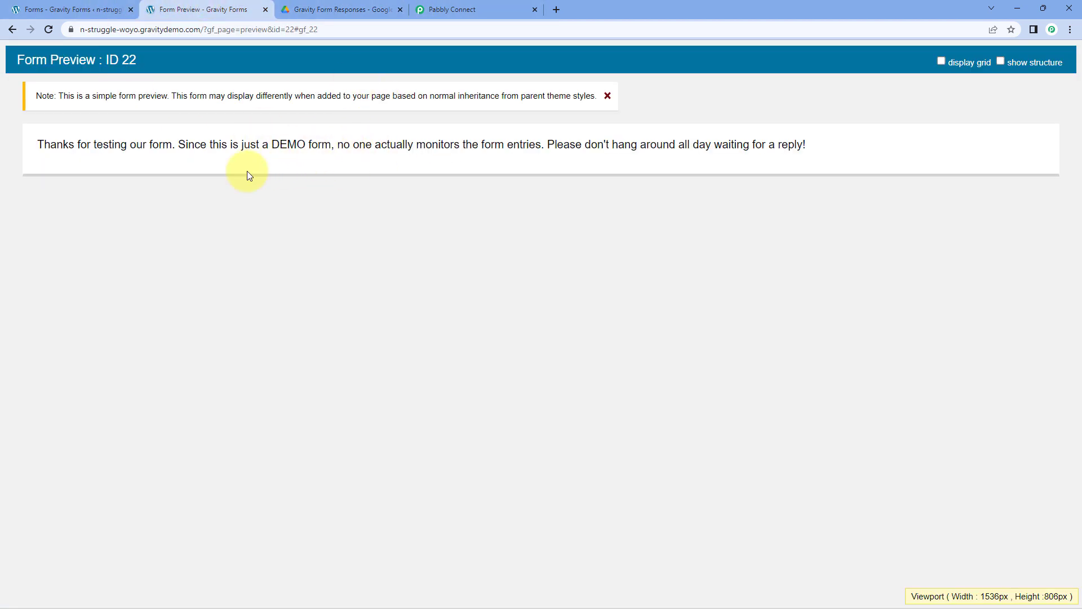
click(406, 7)
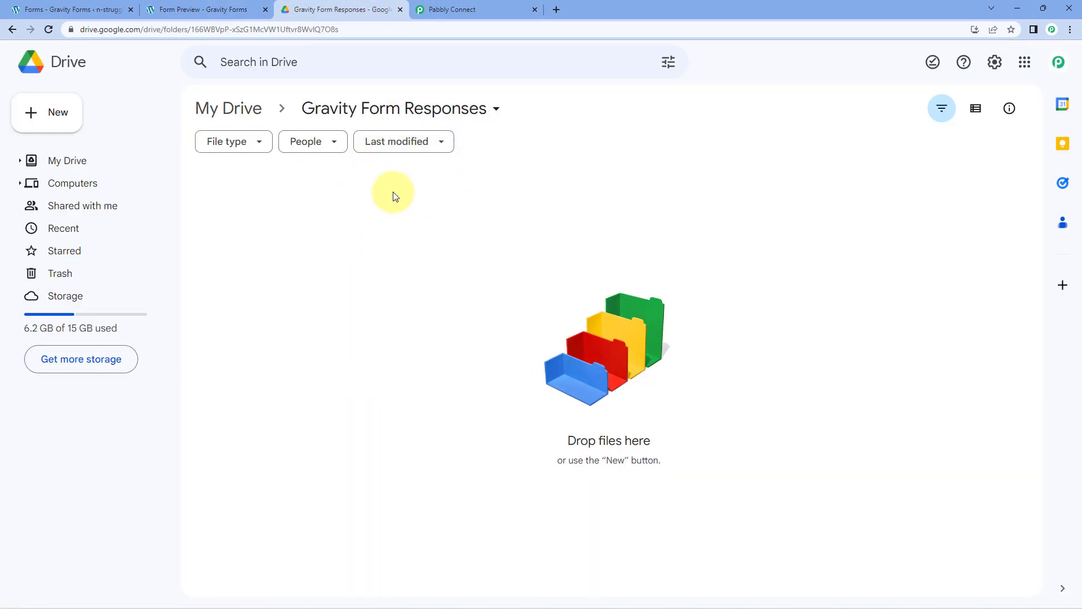
click(485, 9)
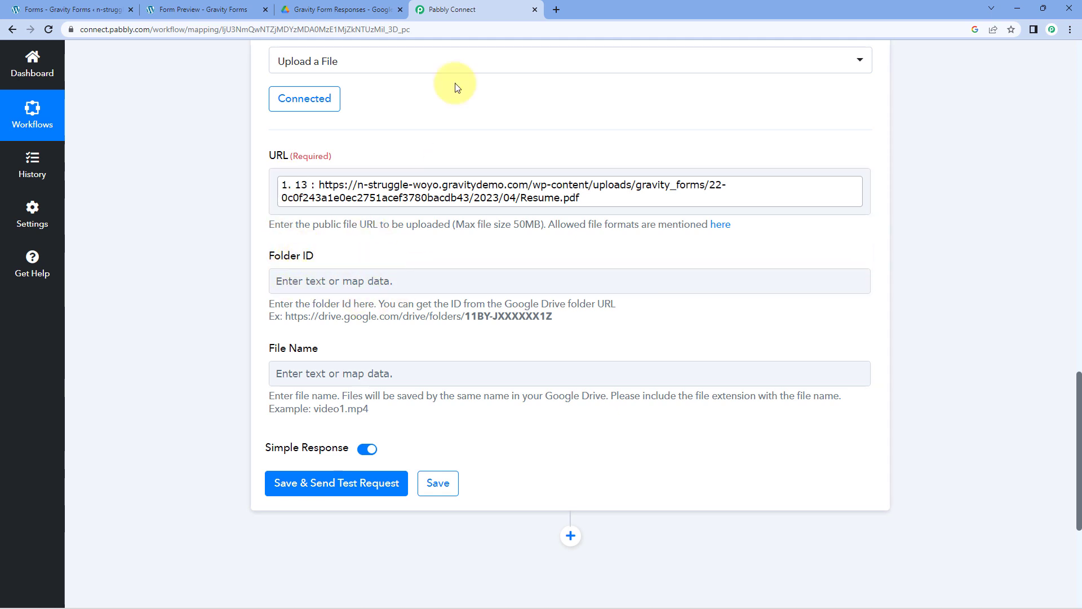
click(366, 9)
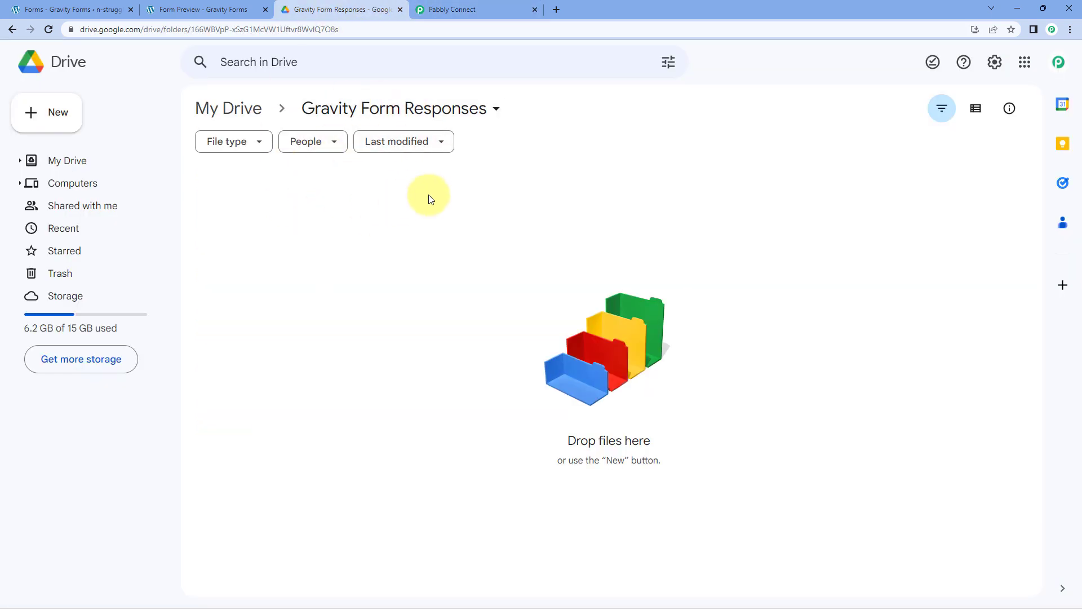
double_click(273, 30)
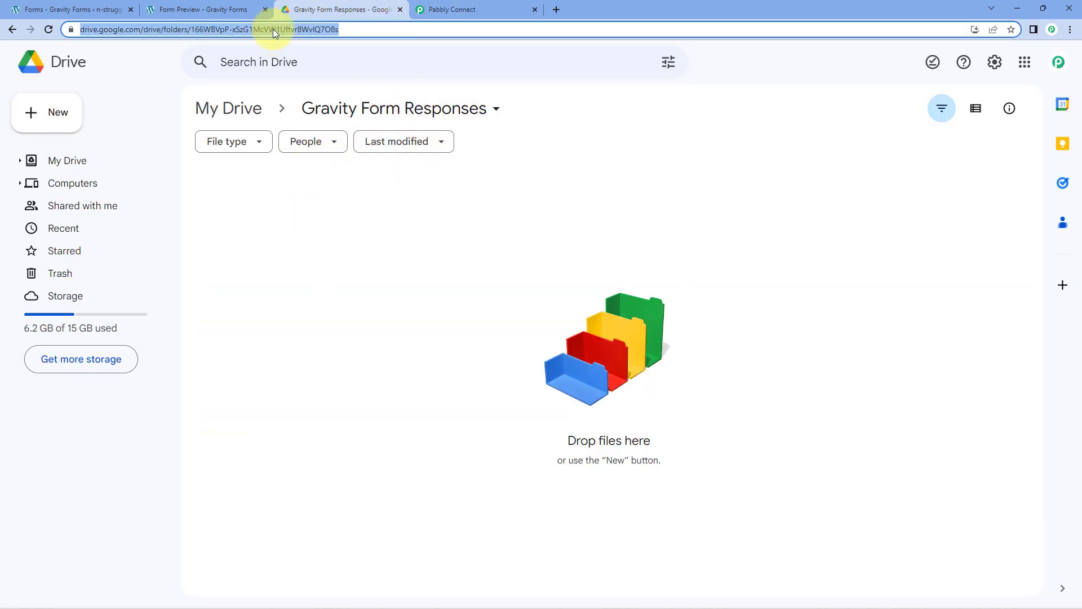
click(359, 29)
drag(398, 28, 219, 29)
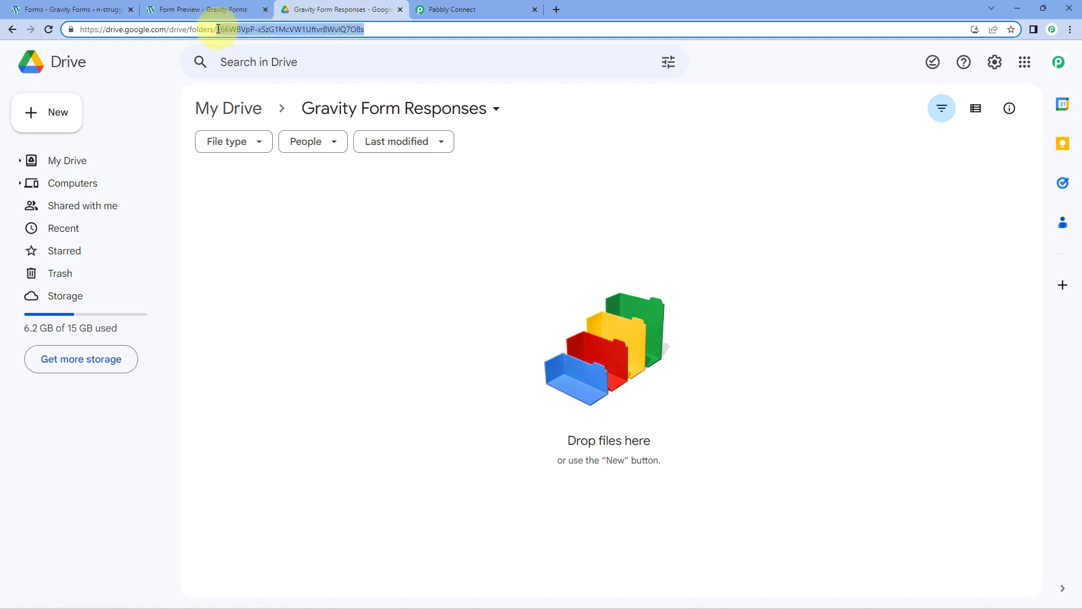
right_click(318, 29)
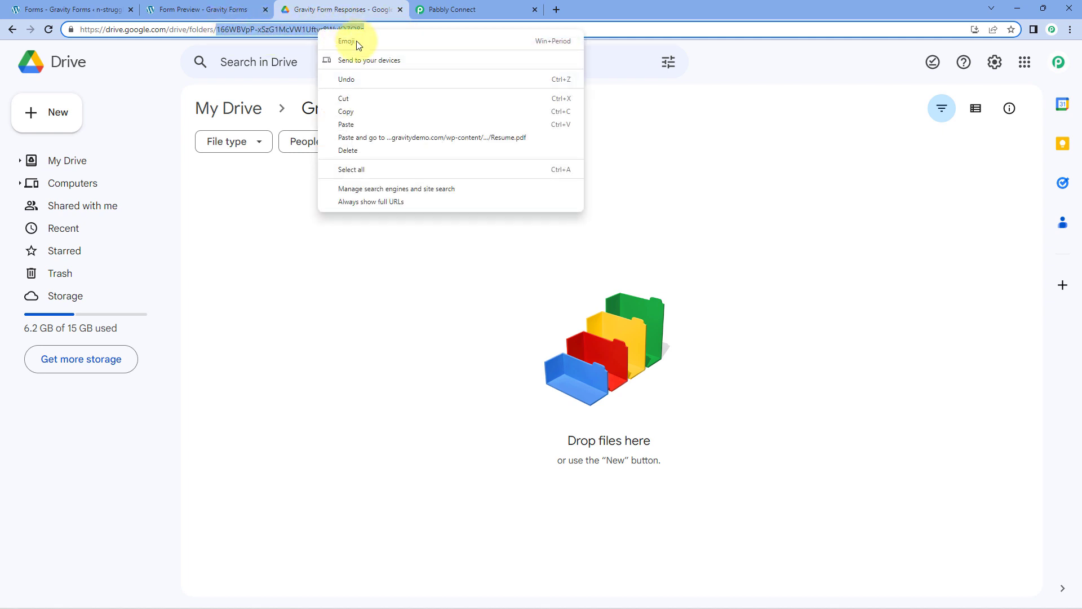
click(360, 111)
click(333, 181)
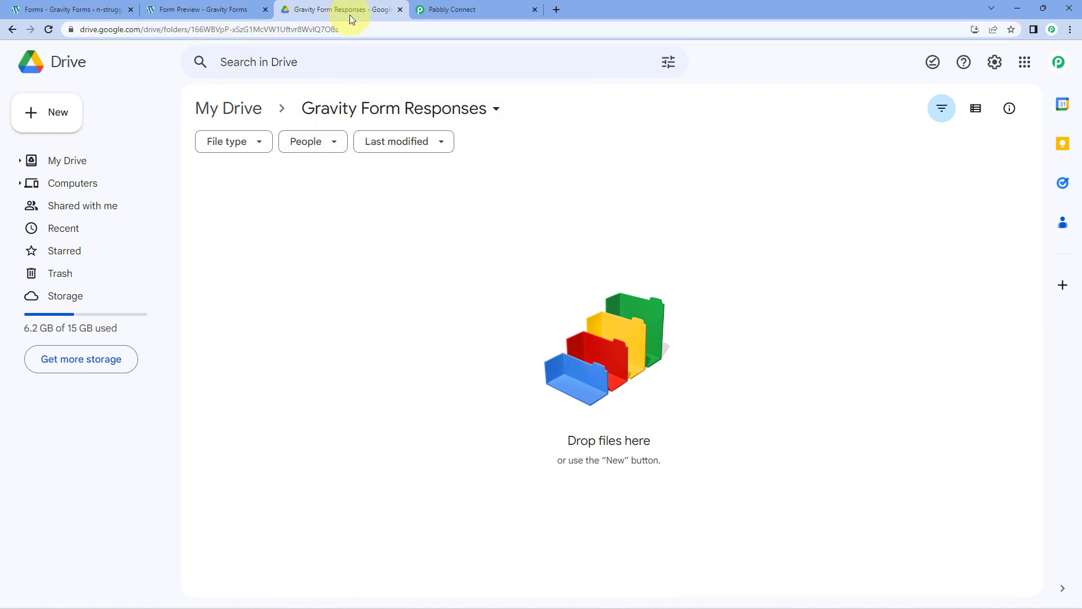
click(458, 7)
click(314, 279)
right_click(314, 280)
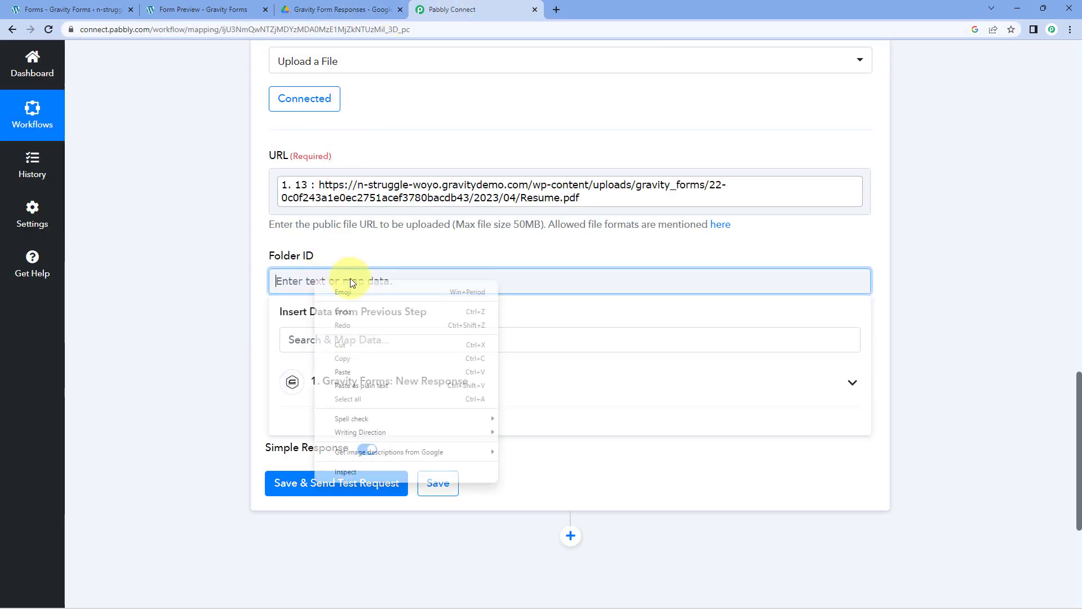
click(358, 373)
click(234, 323)
scroll(234, 323, down, 1)
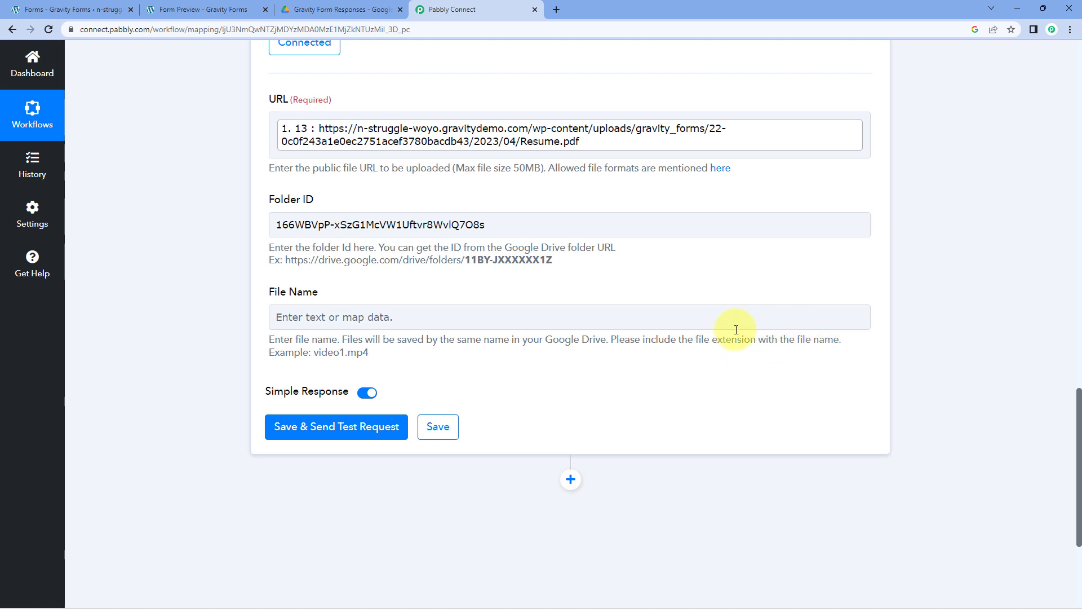
- Review the File Name guidance and the applicant's name values Demo and User
drag(380, 355, 245, 334)
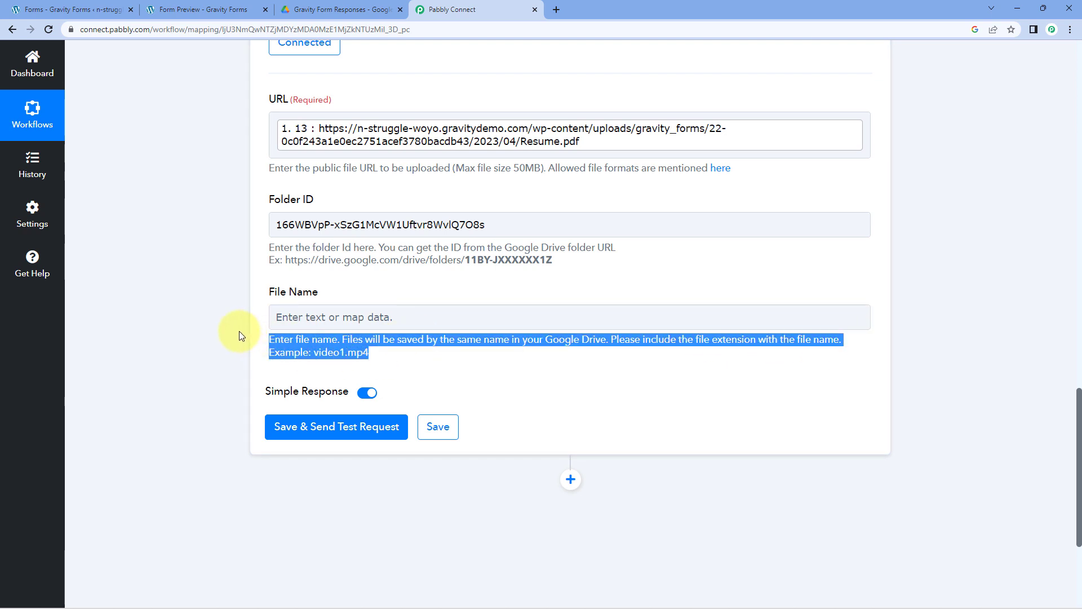
click(239, 330)
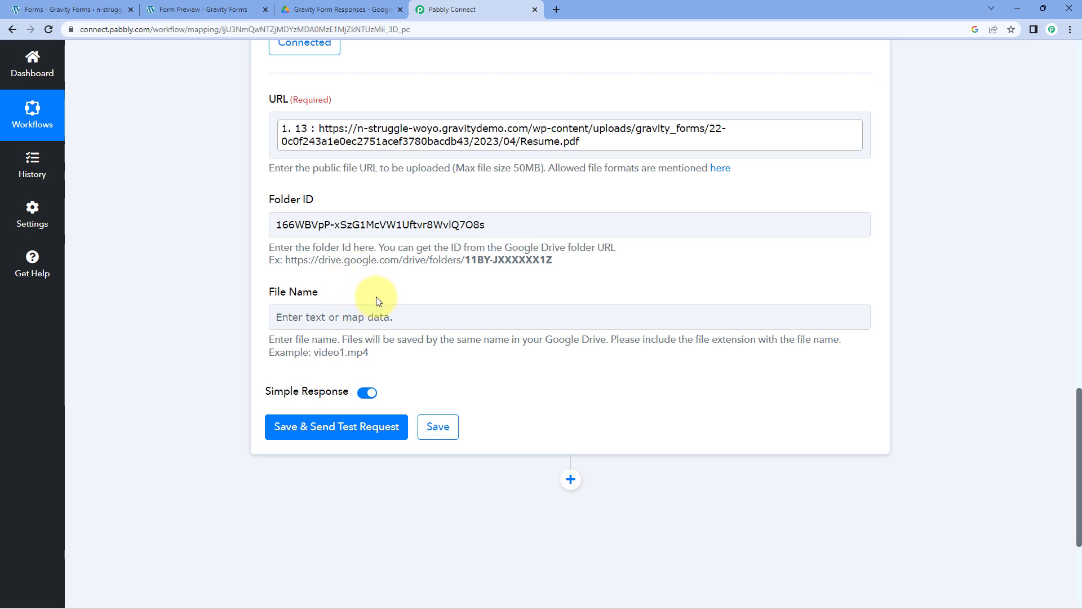
click(366, 319)
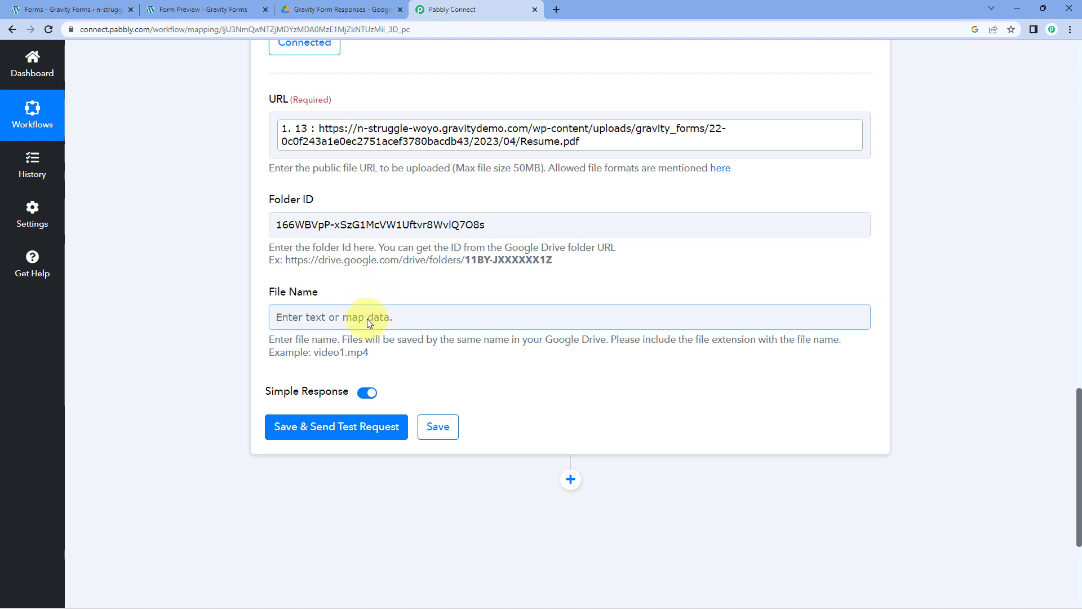
click(359, 320)
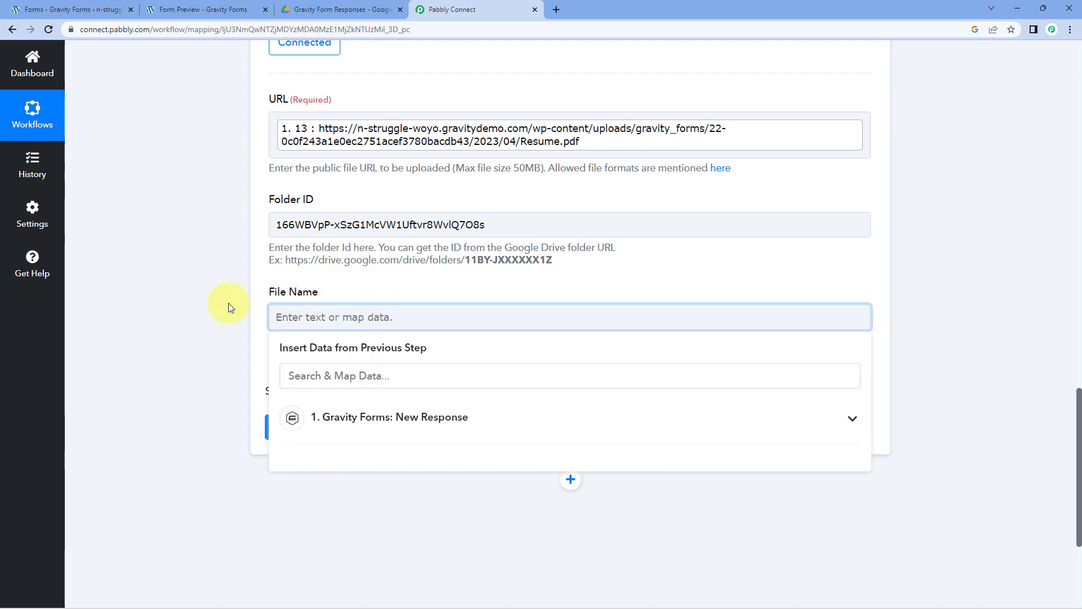
scroll(210, 293, up, 9)
scroll(211, 293, up, 3)
scroll(532, 285, down, 6)
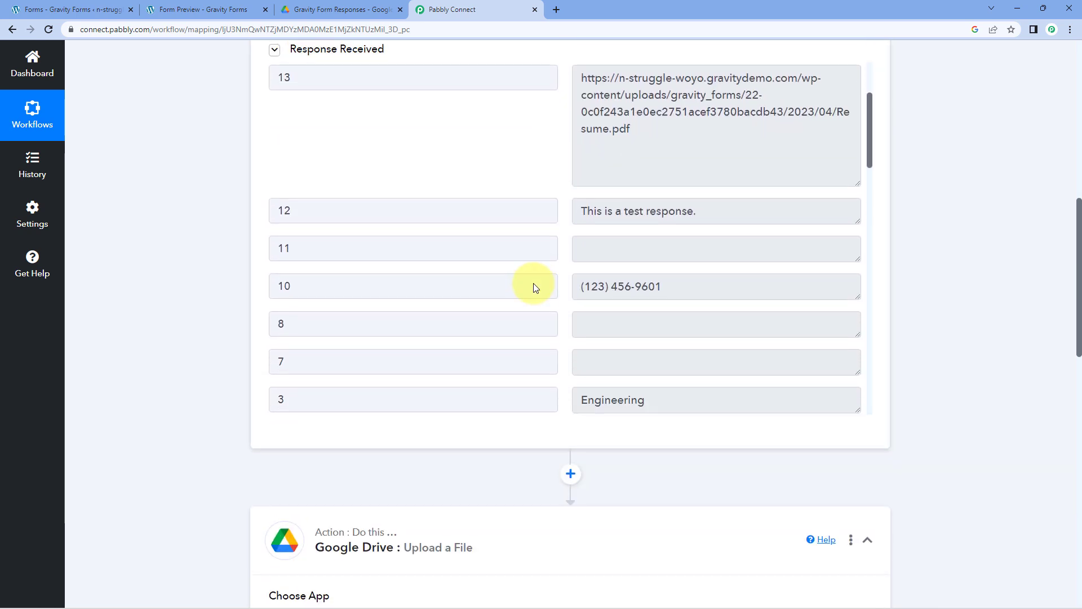
scroll(558, 242, down, 15)
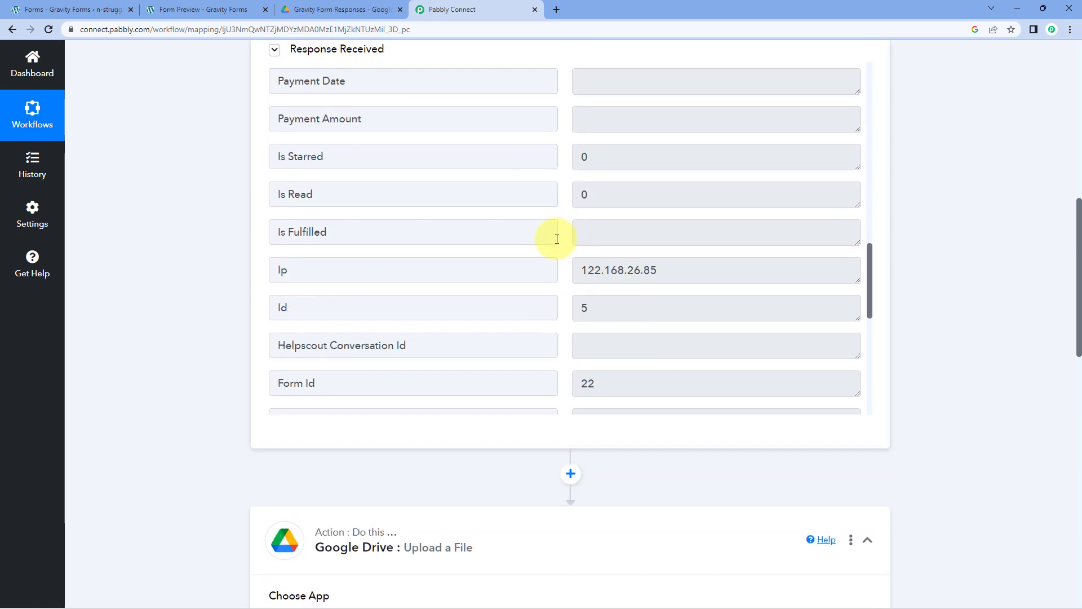
drag(622, 355, 546, 336)
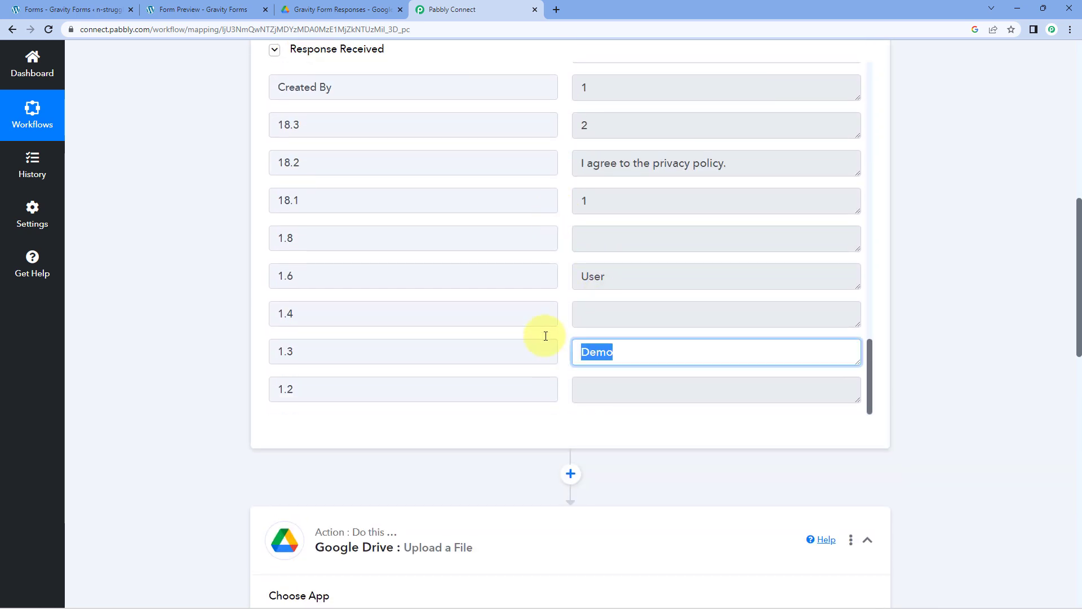
drag(613, 278, 209, 299)
click(209, 299)
scroll(207, 298, down, 15)
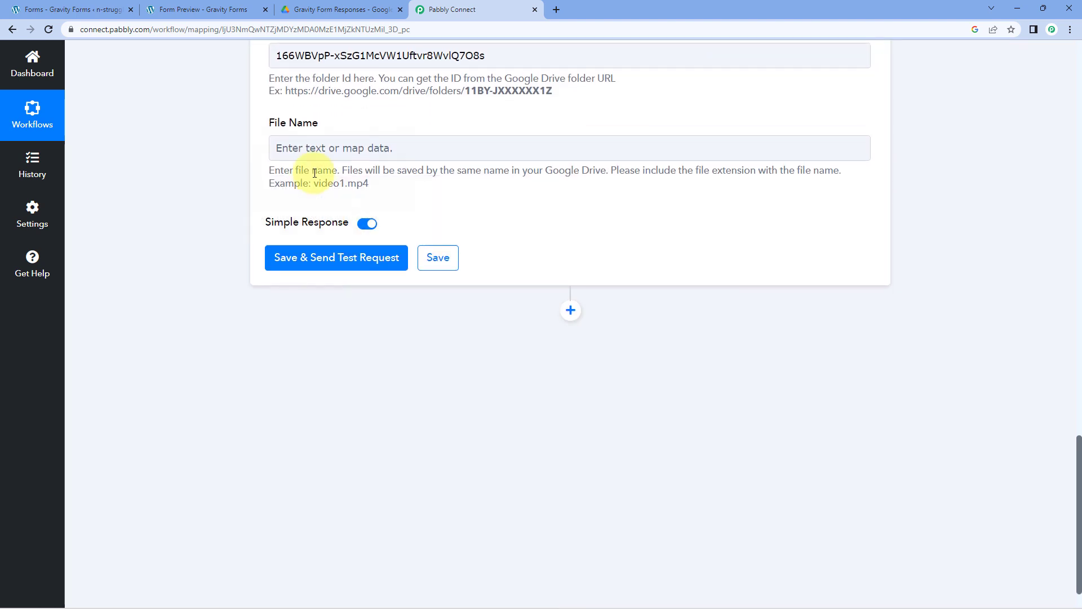
- Insert response field 1.3 (Demo) into the File Name
click(308, 147)
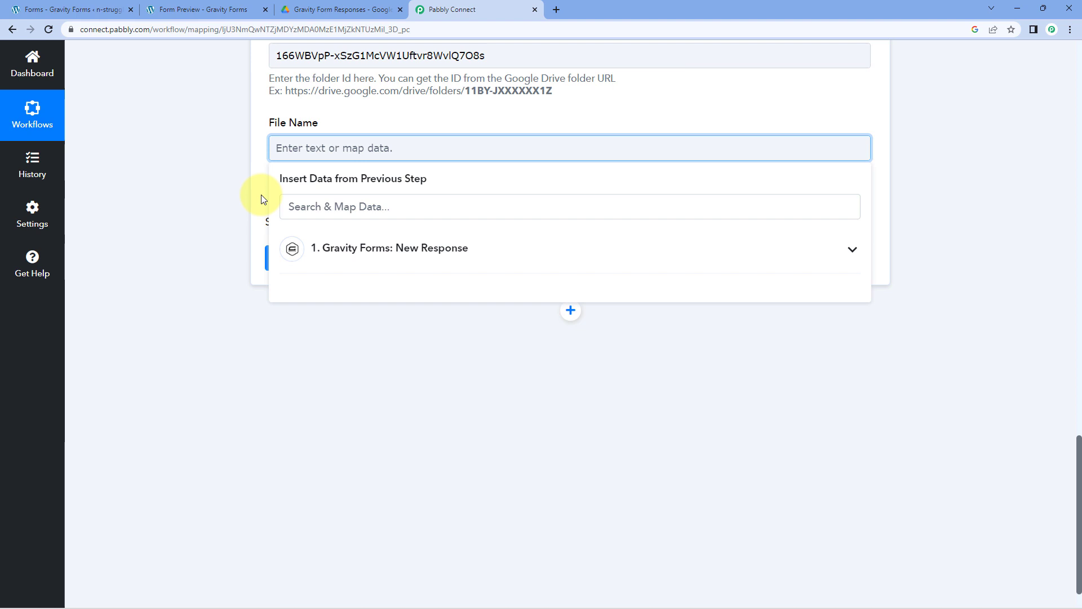
click(374, 249)
scroll(420, 350, down, 3)
scroll(423, 350, down, 10)
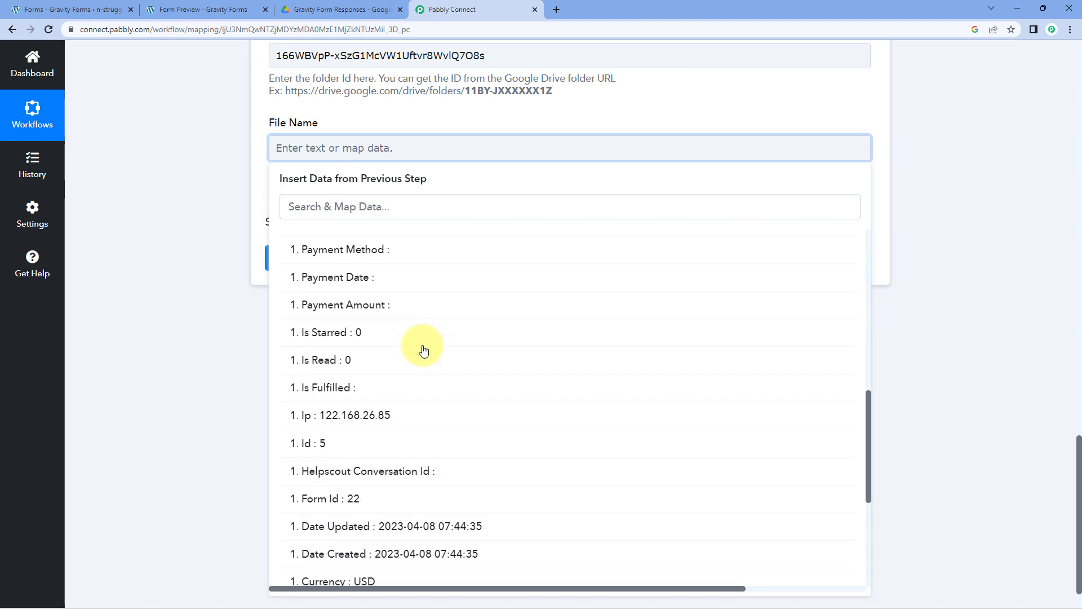
click(341, 544)
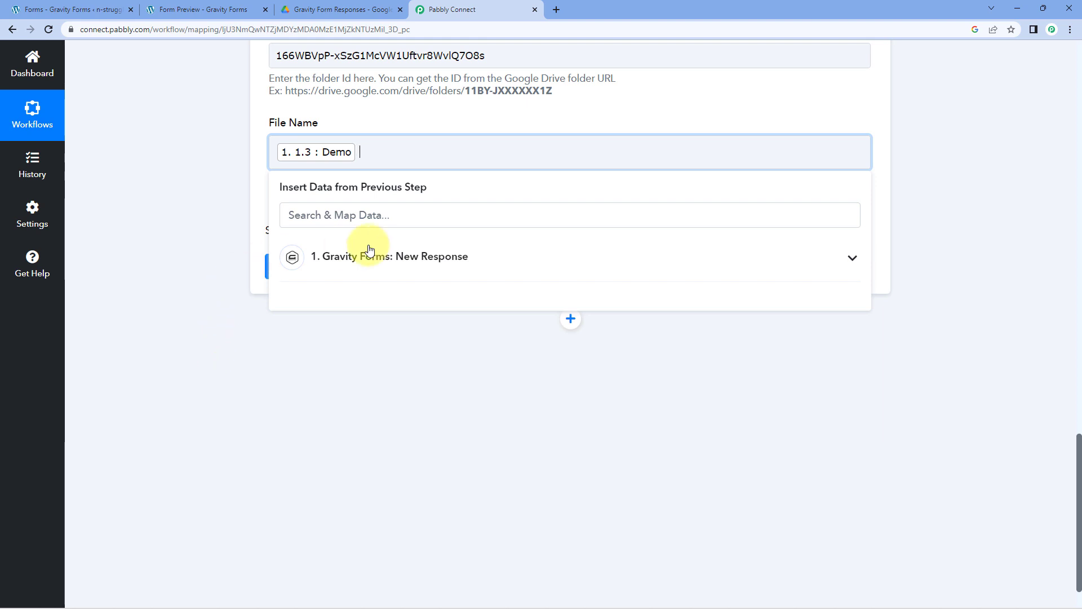
- Append response field 1.6 (User) to the File Name after 1.3
click(386, 265)
scroll(404, 385, down, 5)
scroll(404, 385, down, 5)
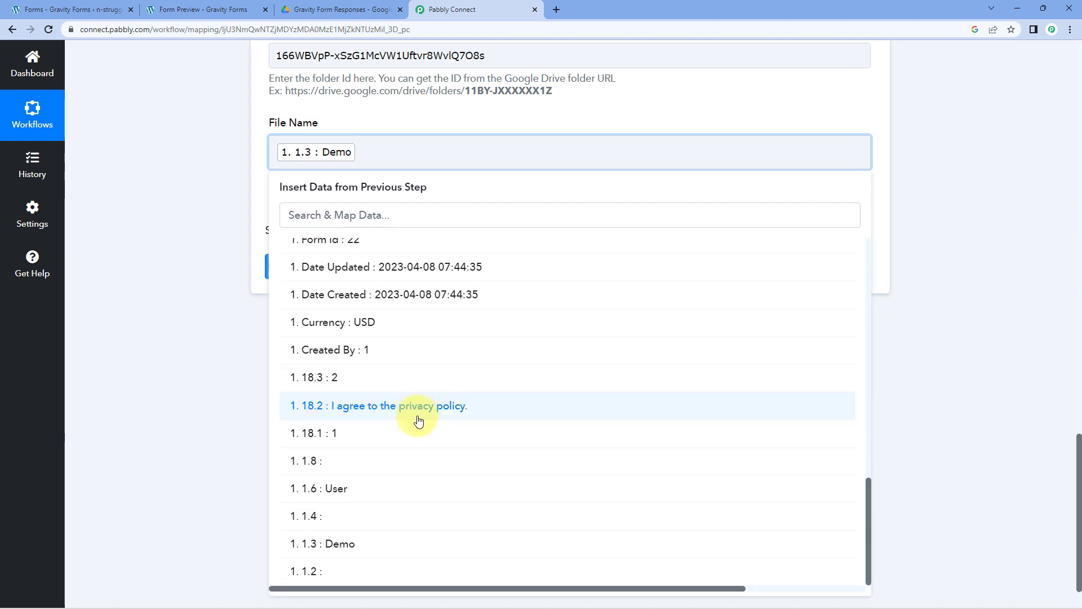
click(370, 490)
scroll(231, 337, up, 1)
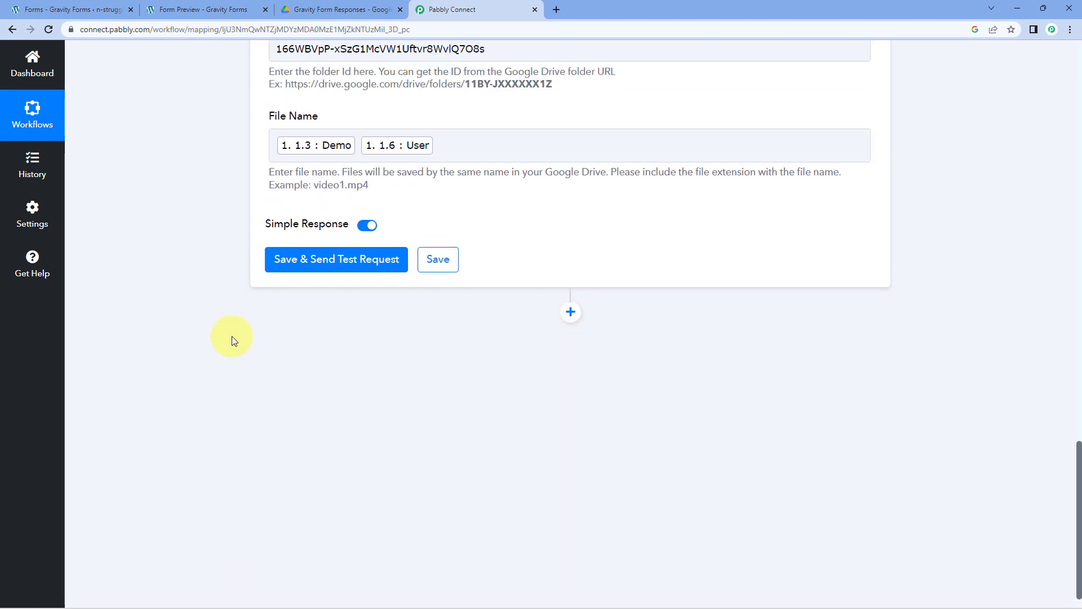
scroll(409, 217, up, 1)
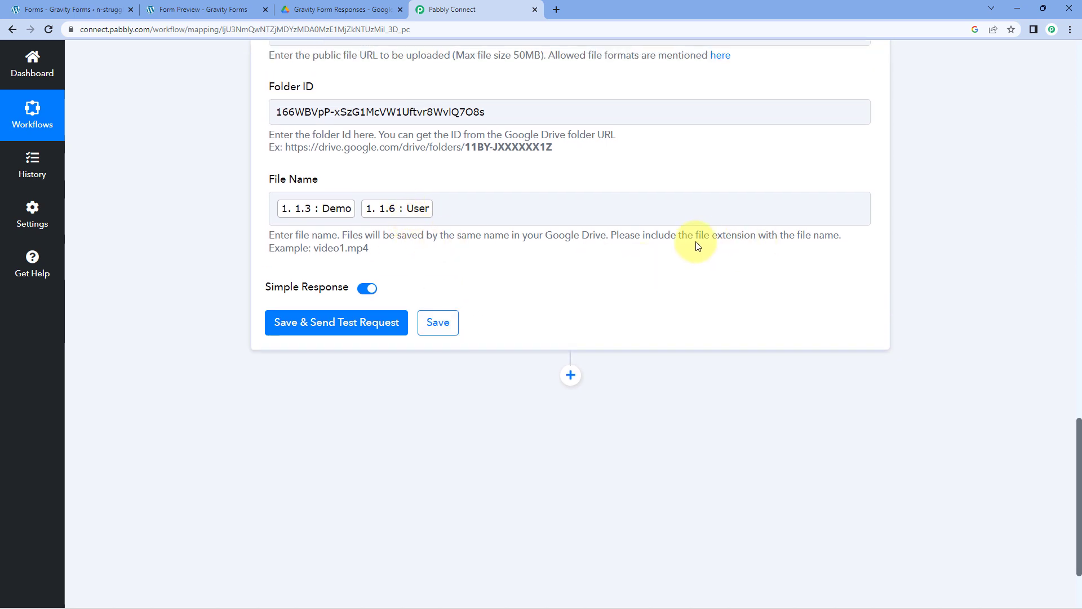
drag(711, 237, 674, 302)
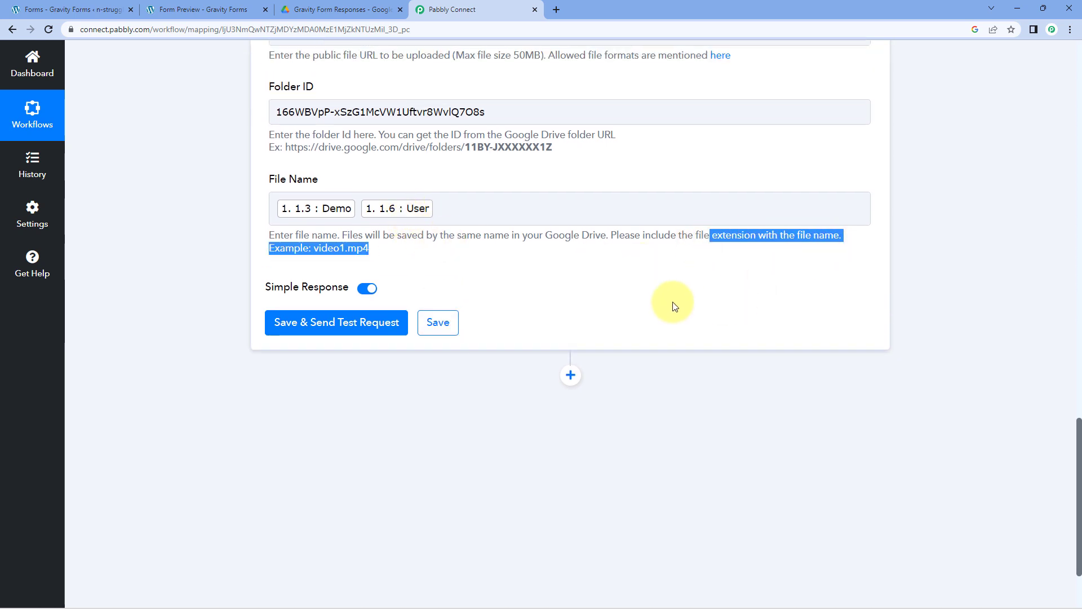
click(486, 295)
scroll(501, 301, up, 6)
scroll(501, 301, up, 6)
scroll(633, 282, up, 10)
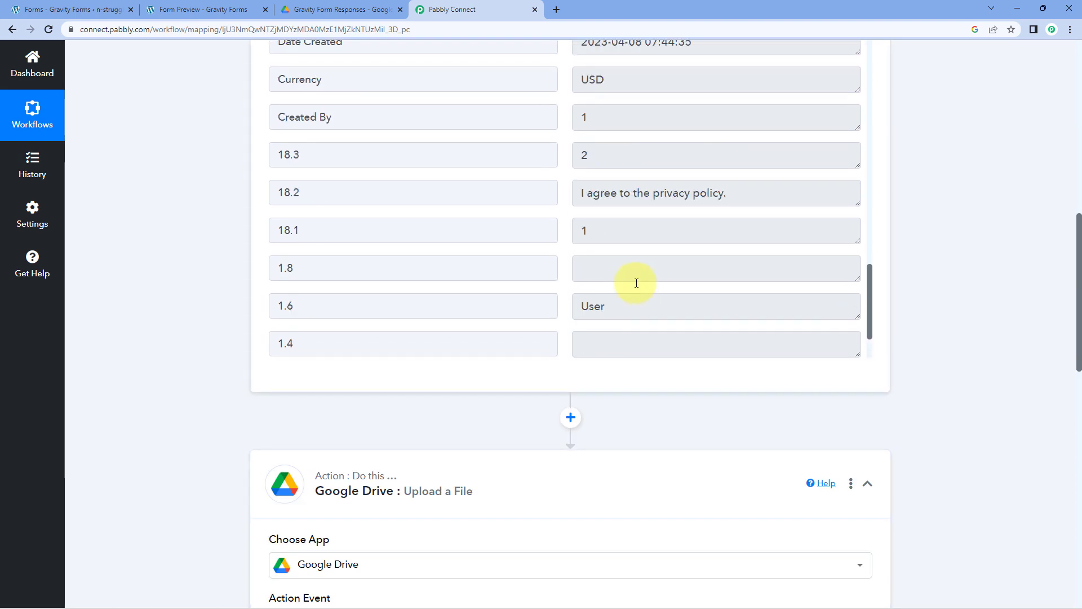
scroll(684, 233, up, 3)
scroll(925, 279, up, 3)
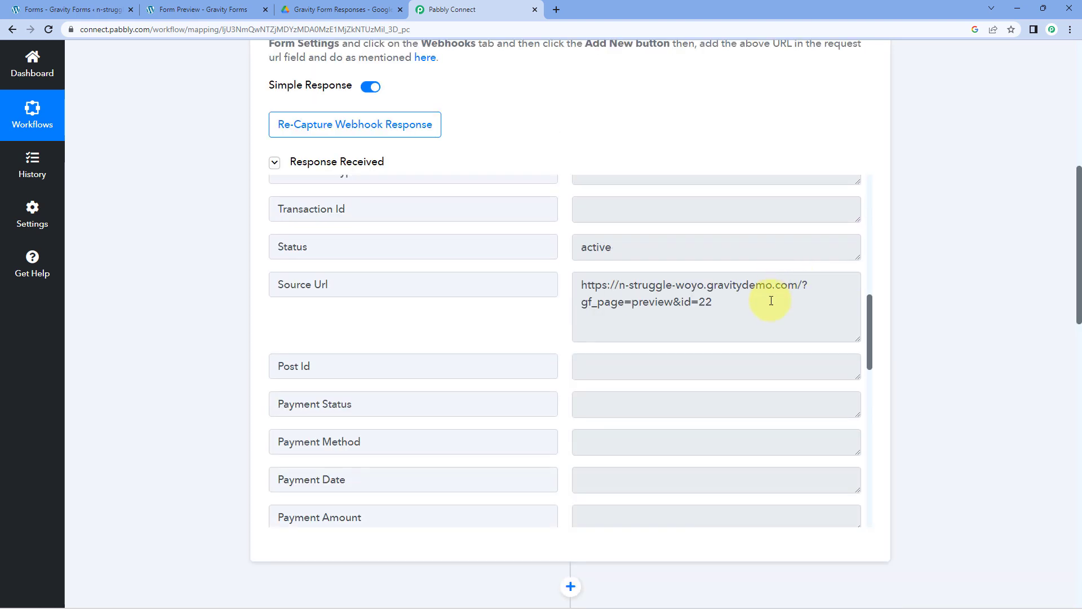
scroll(732, 303, up, 4)
scroll(732, 303, up, 5)
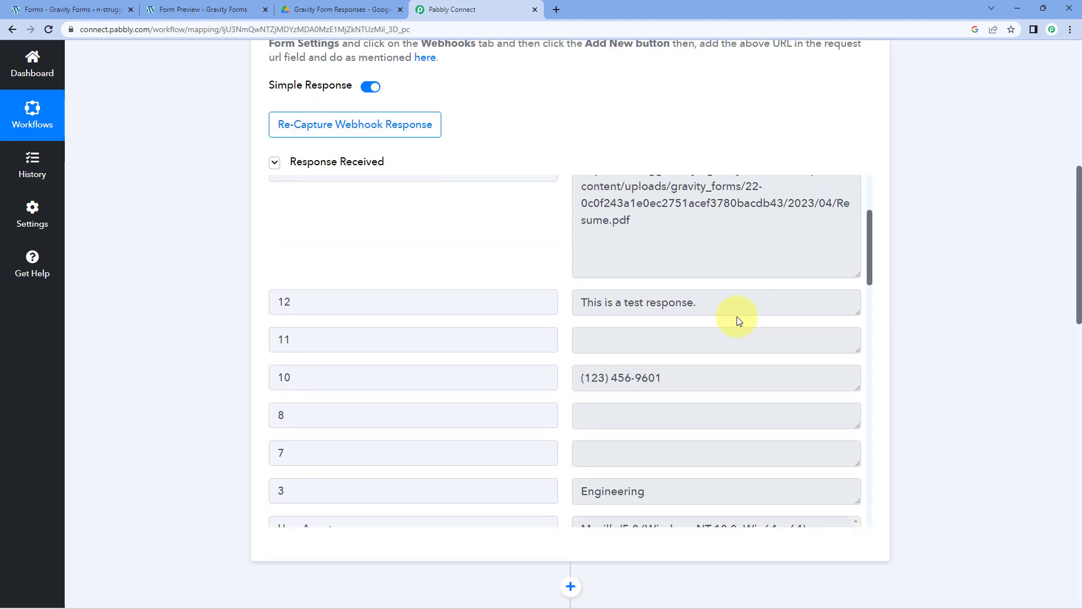
click(678, 331)
mouse_move(632, 332)
mouse_down()
mouse_move(671, 315)
mouse_move(838, 324)
mouse_move(833, 314)
mouse_move(643, 333)
mouse_up()
click(629, 336)
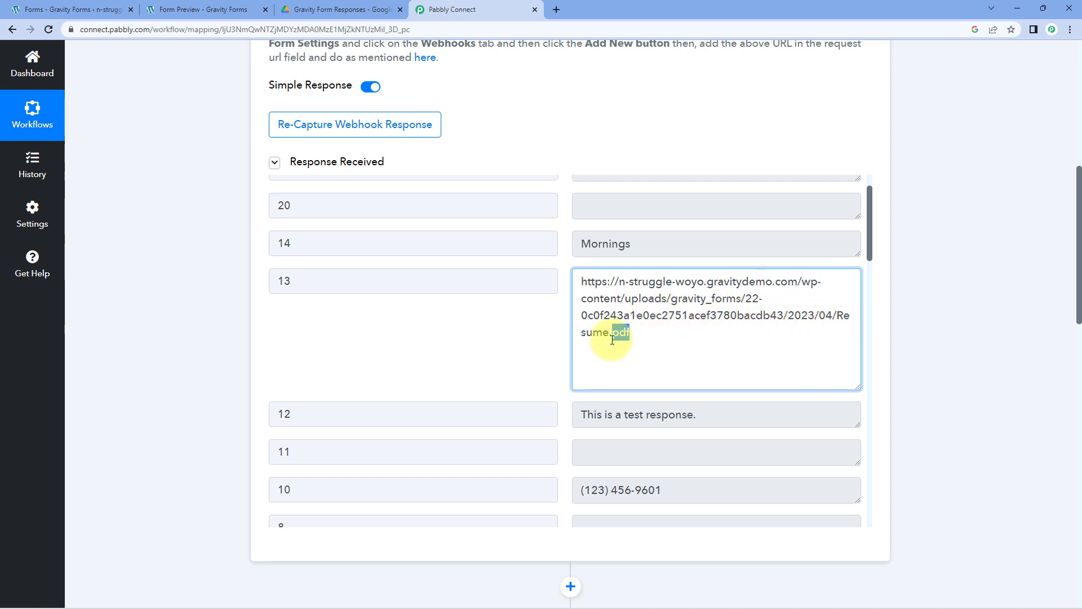
click(647, 343)
click(520, 339)
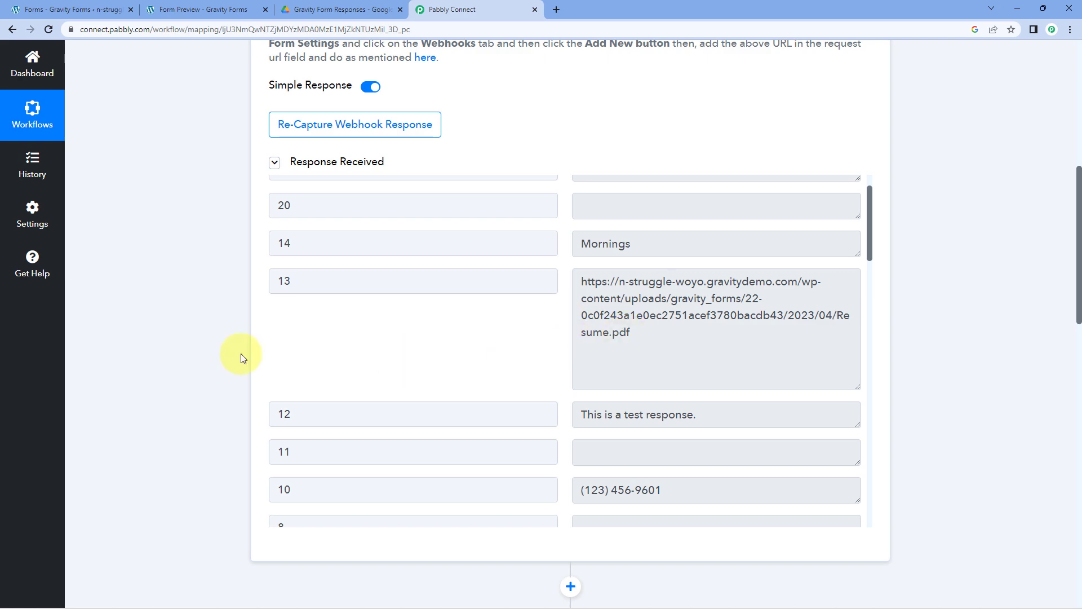
scroll(242, 353, down, 12)
scroll(222, 353, down, 4)
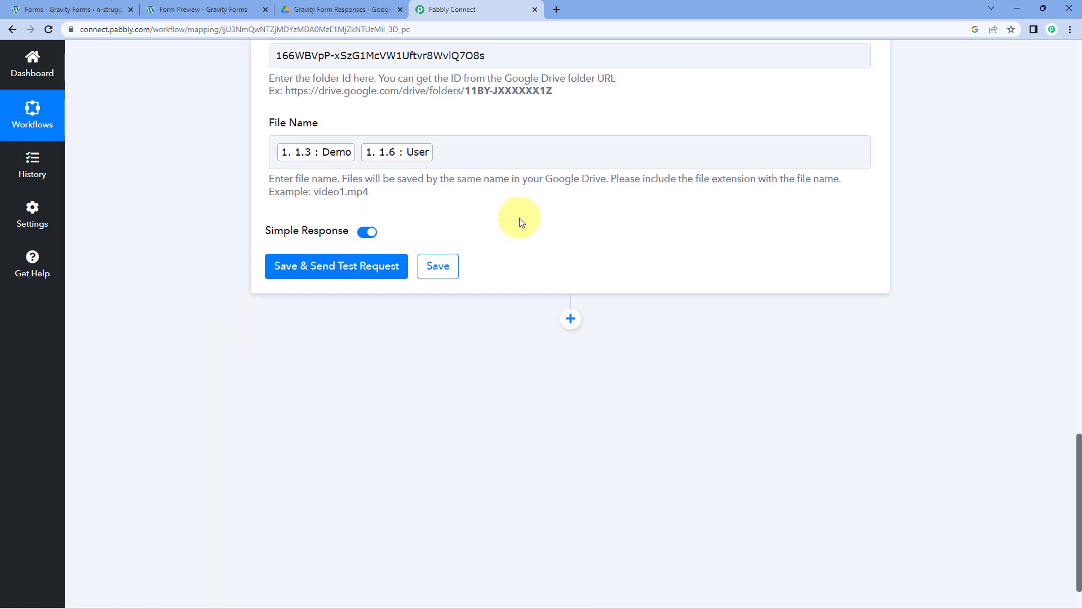
scroll(566, 286, up, 8)
scroll(566, 286, up, 7)
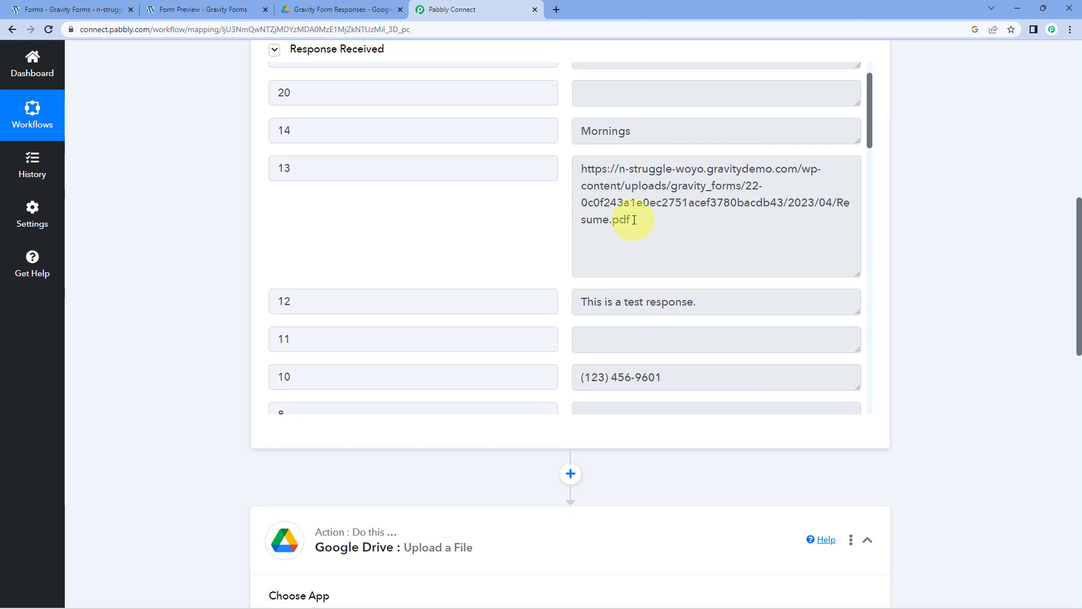
drag(634, 222, 611, 222)
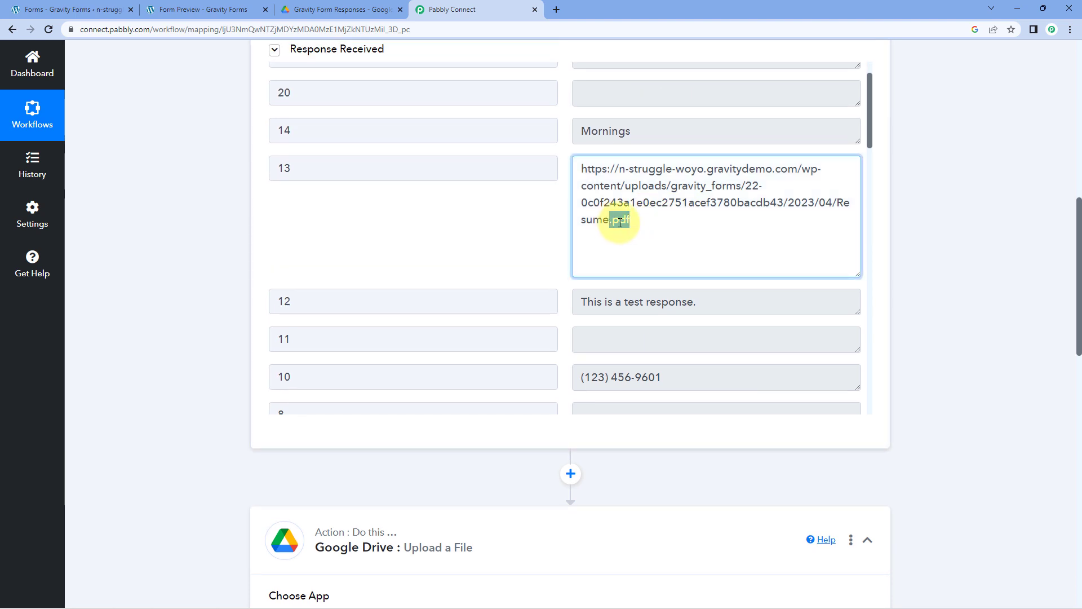
click(650, 226)
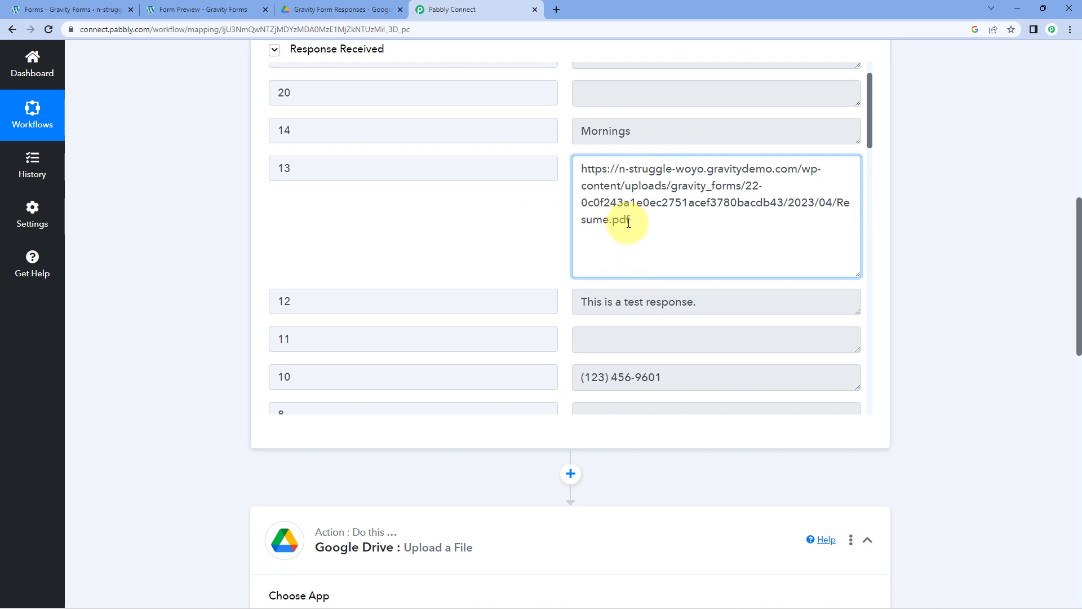
drag(631, 222, 572, 175)
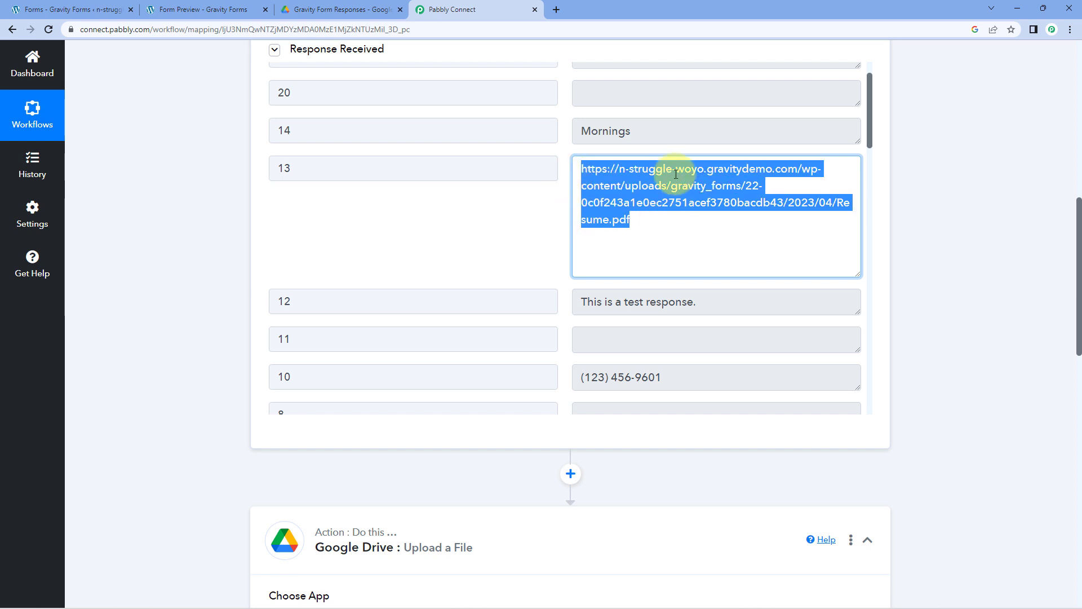
click(618, 221)
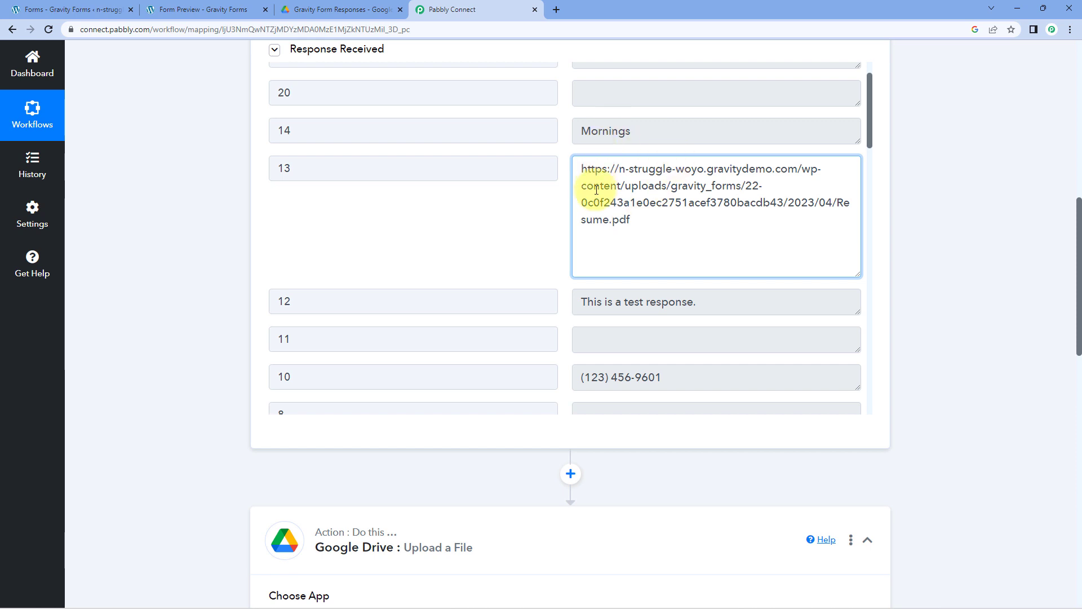
drag(611, 223, 576, 164)
click(617, 223)
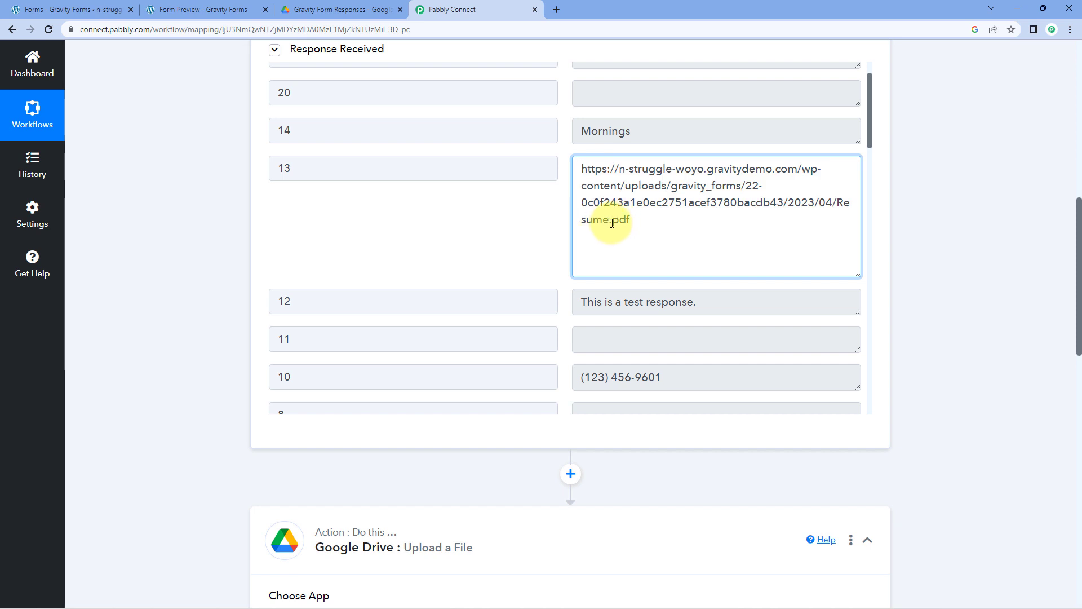
drag(612, 223, 632, 223)
click(618, 220)
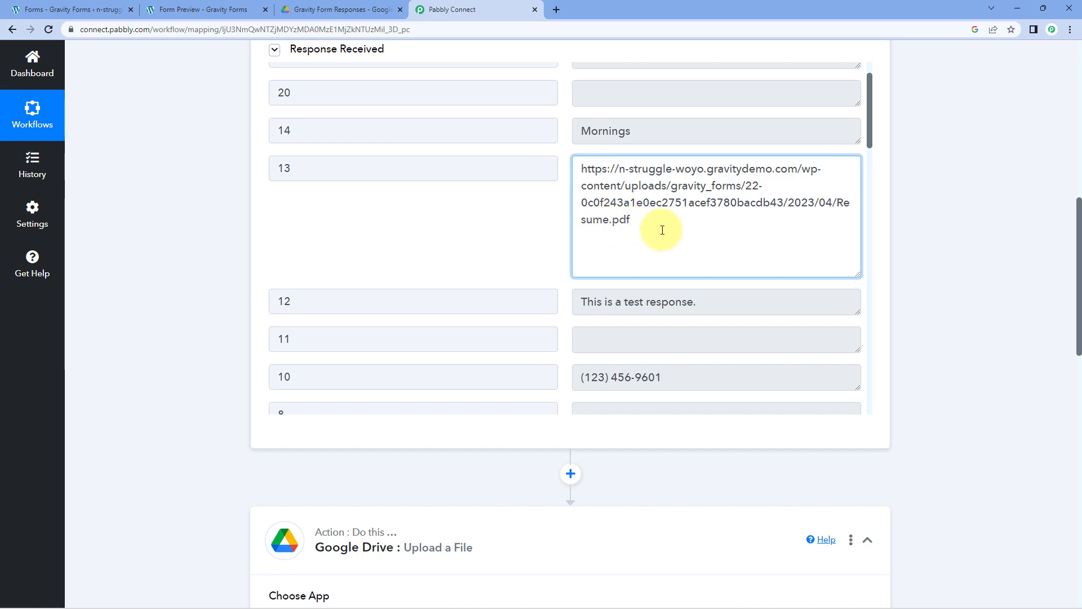
click(472, 229)
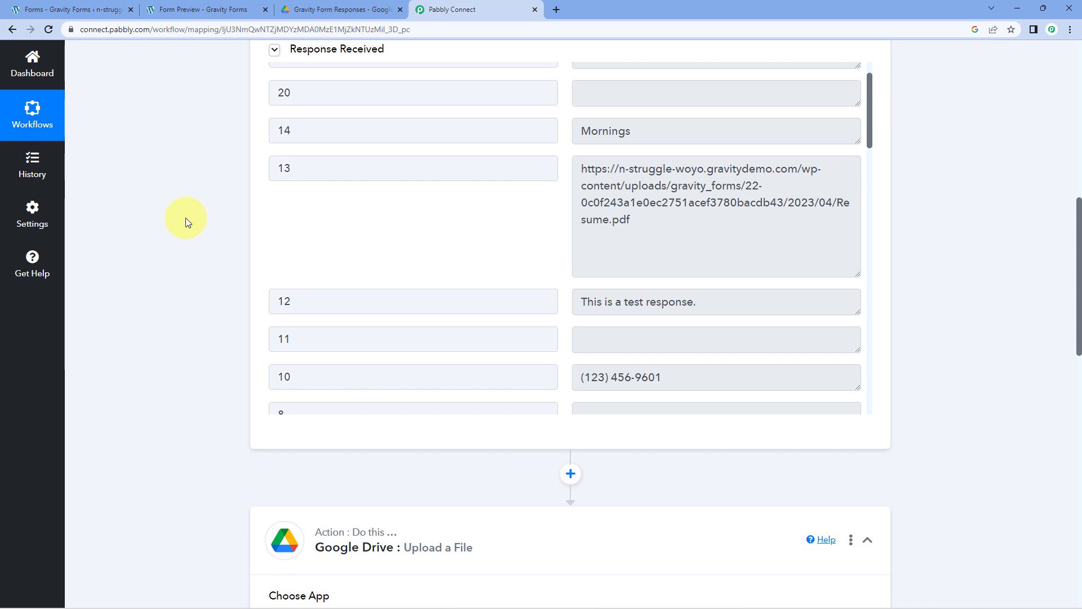
- Add a connected Text Formatter step with the Split Text action before the Google Drive upload
scroll(185, 218, down, 5)
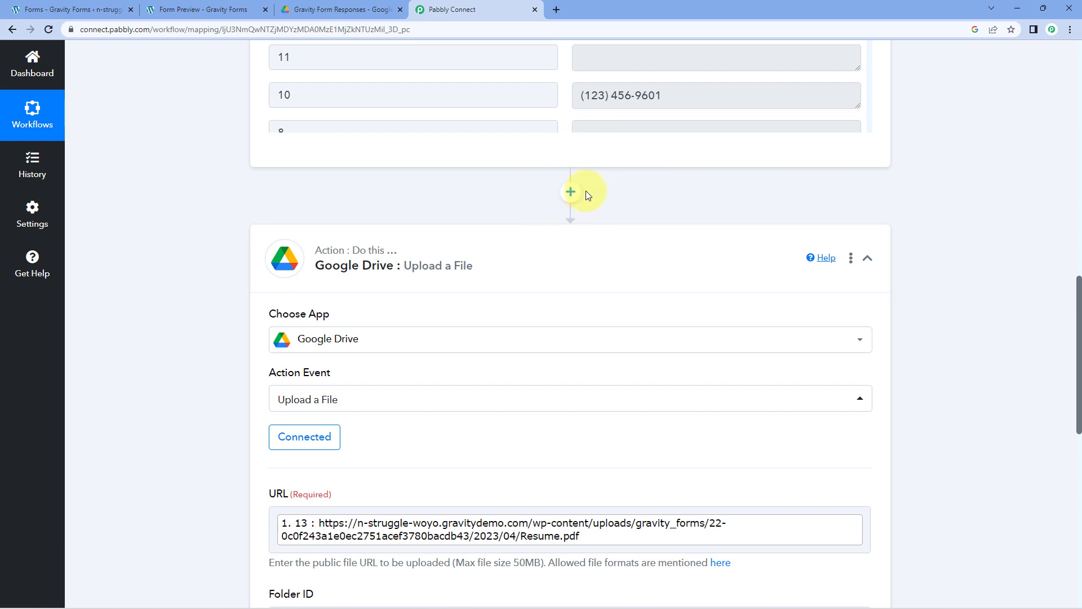
click(571, 193)
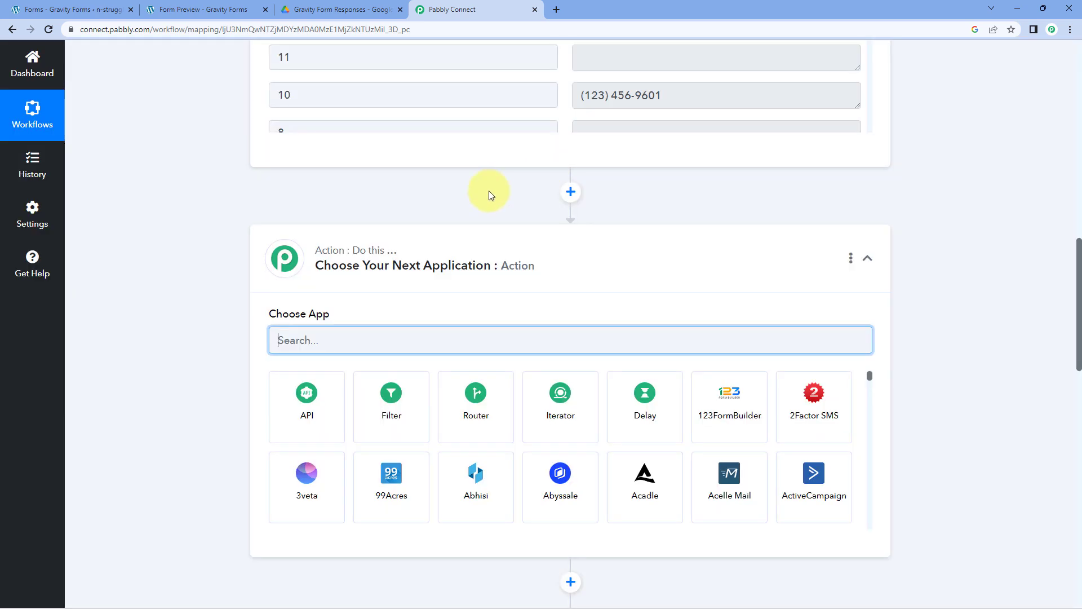
scroll(489, 195, down, 1)
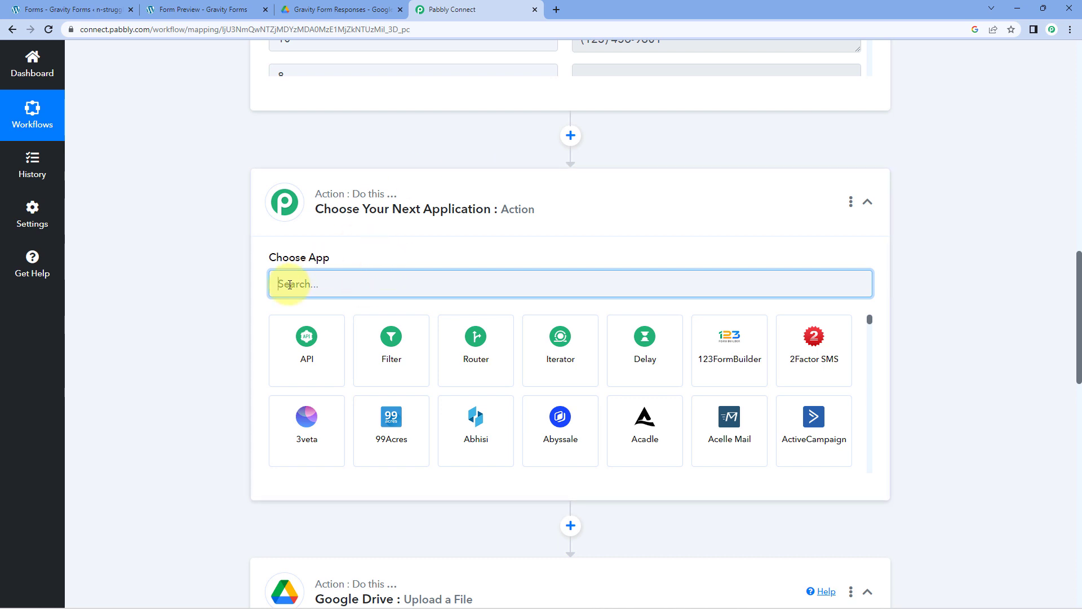
text(Text)
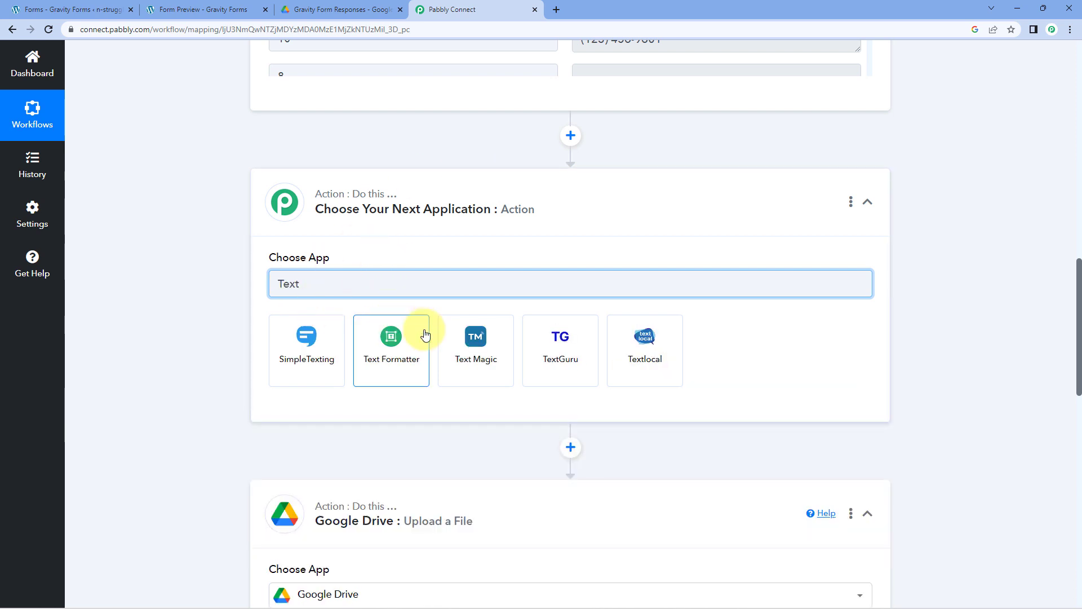
click(425, 334)
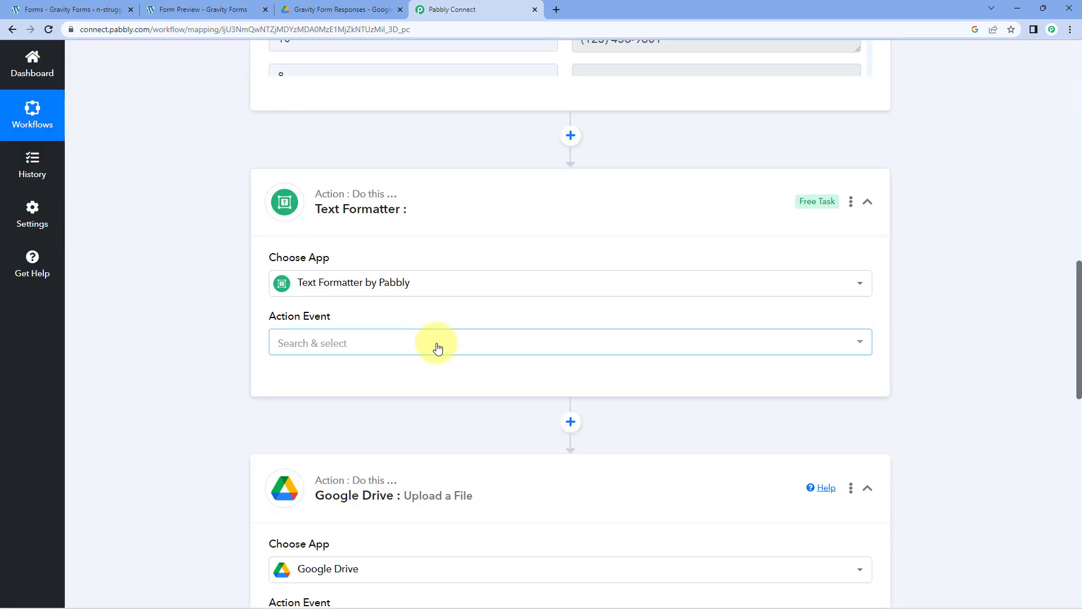
scroll(251, 266, down, 1)
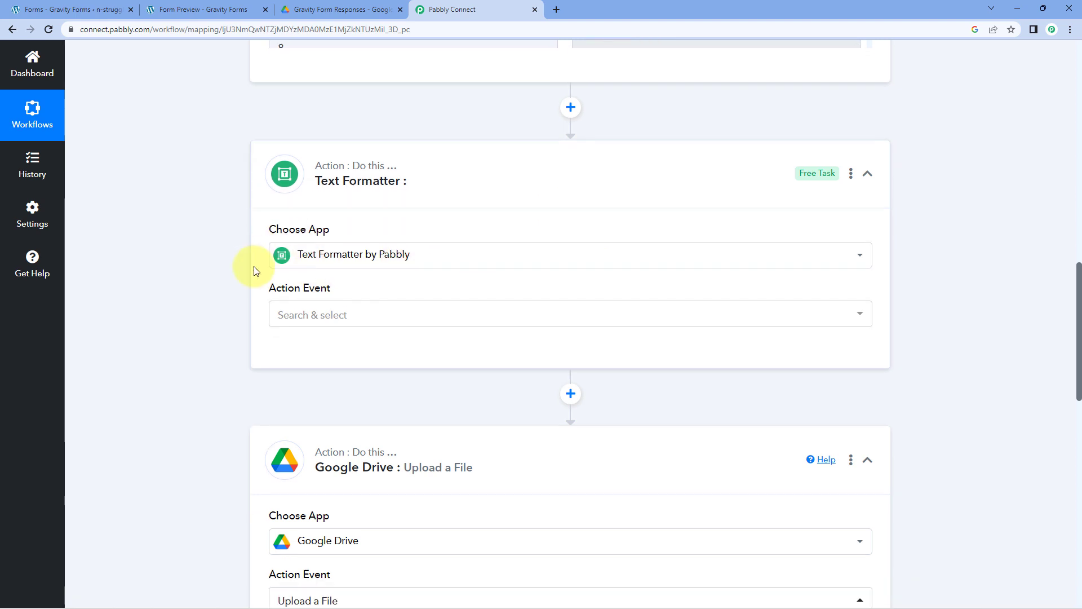
click(331, 290)
scroll(247, 310, down, 2)
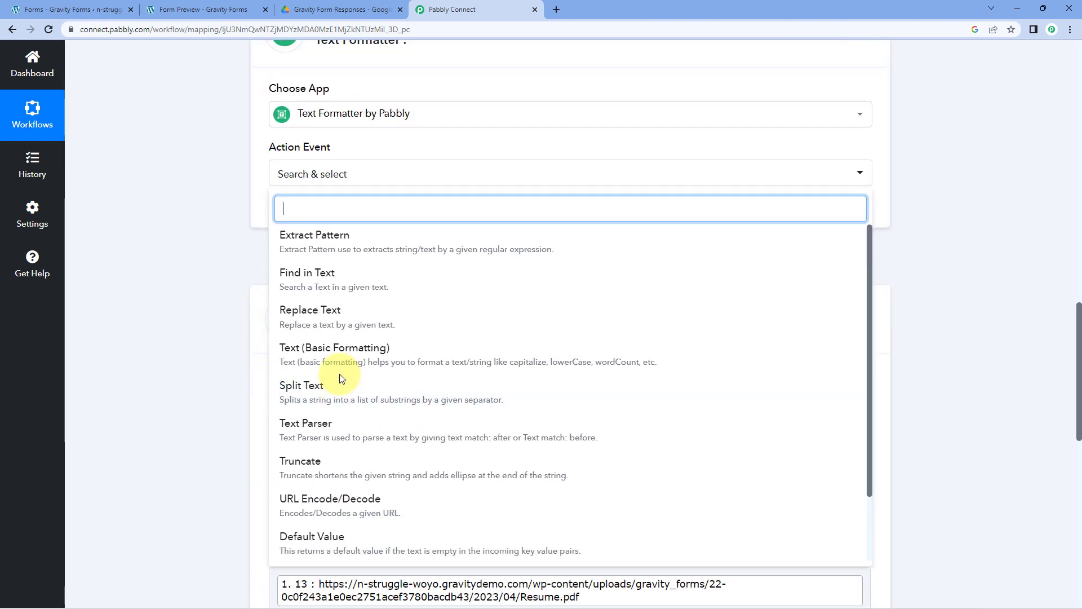
click(340, 389)
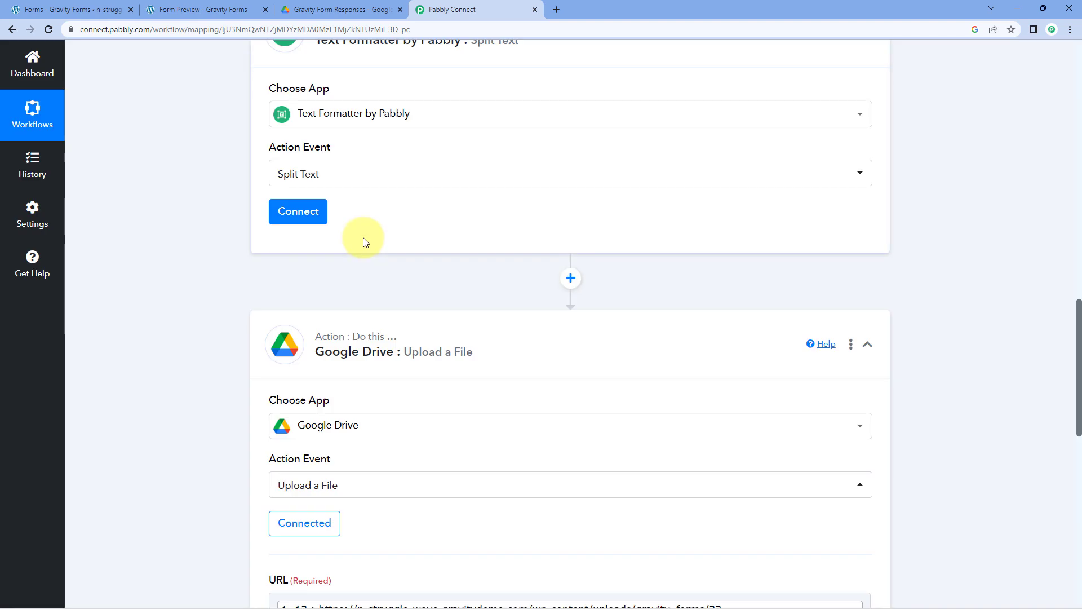
click(299, 213)
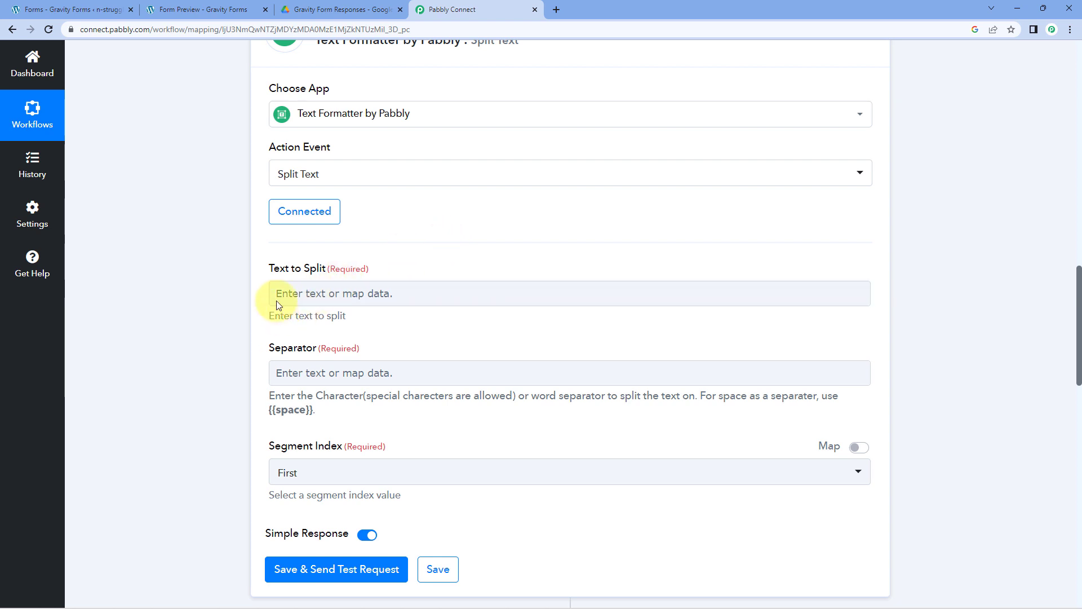
- Inspect the full resume URL shown in response field 13
scroll(432, 278, up, 1)
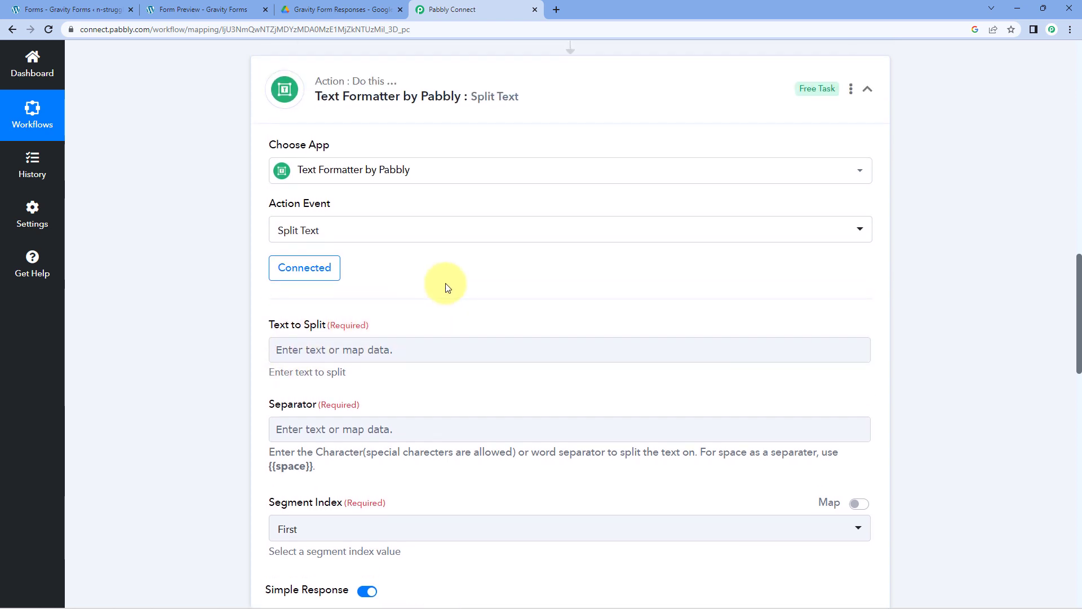
scroll(457, 302, up, 7)
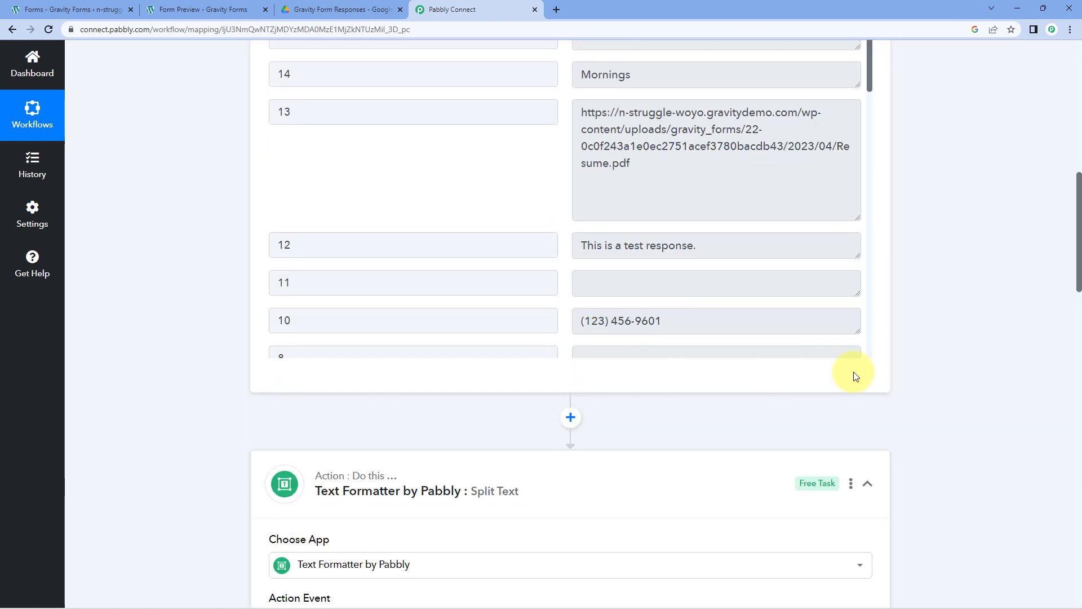
click(634, 147)
key(ctrl+a)
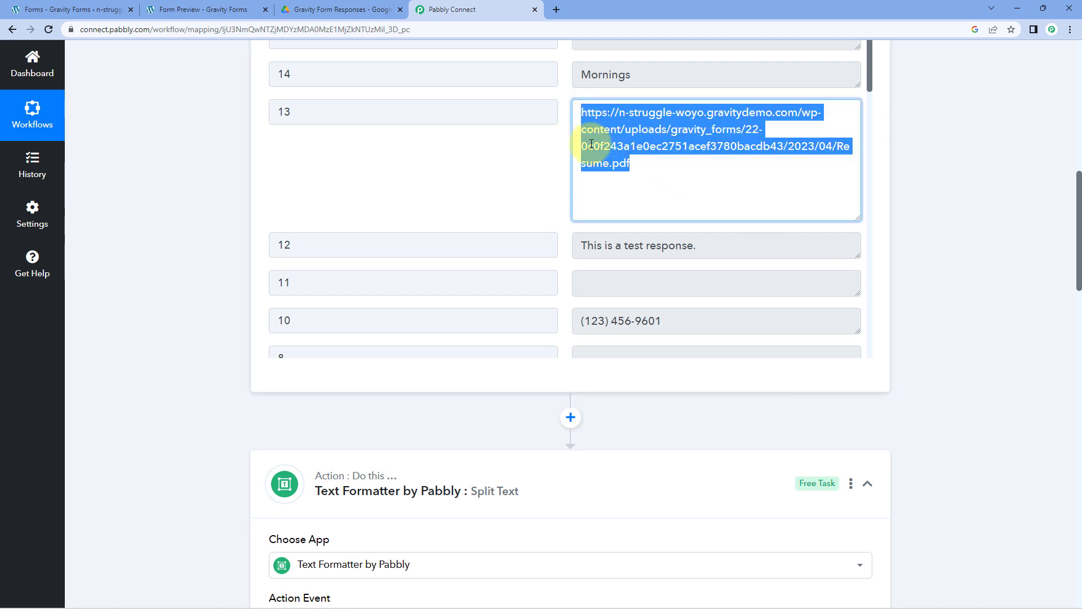
click(620, 165)
click(548, 182)
drag(632, 164, 521, 110)
click(206, 229)
scroll(208, 234, down, 8)
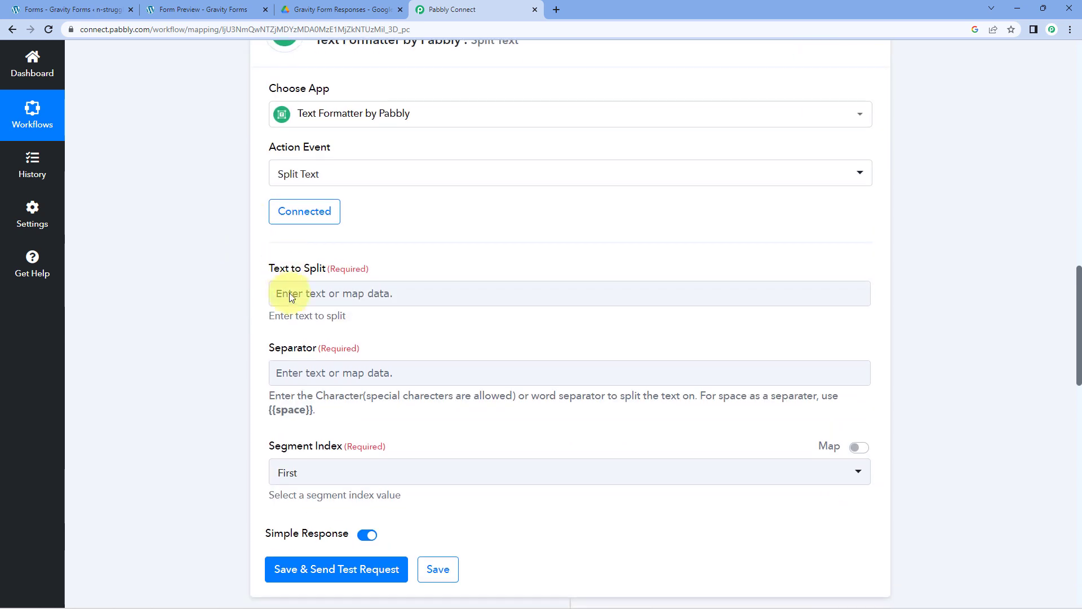
- Map field 13's resume URL into Text to Split
click(275, 293)
scroll(236, 290, down, 1)
scroll(221, 289, down, 2)
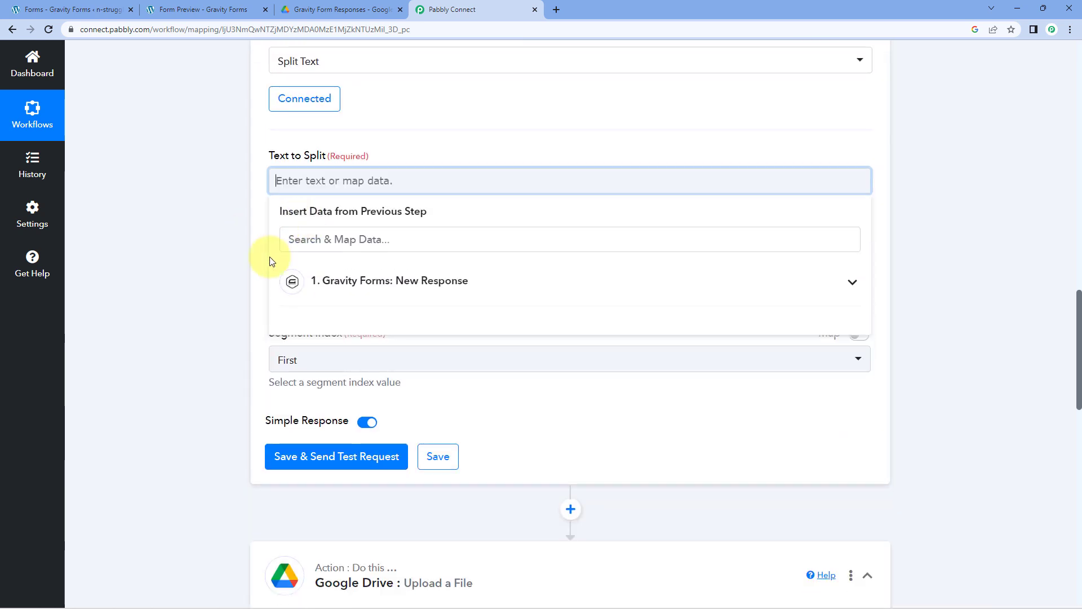
click(402, 282)
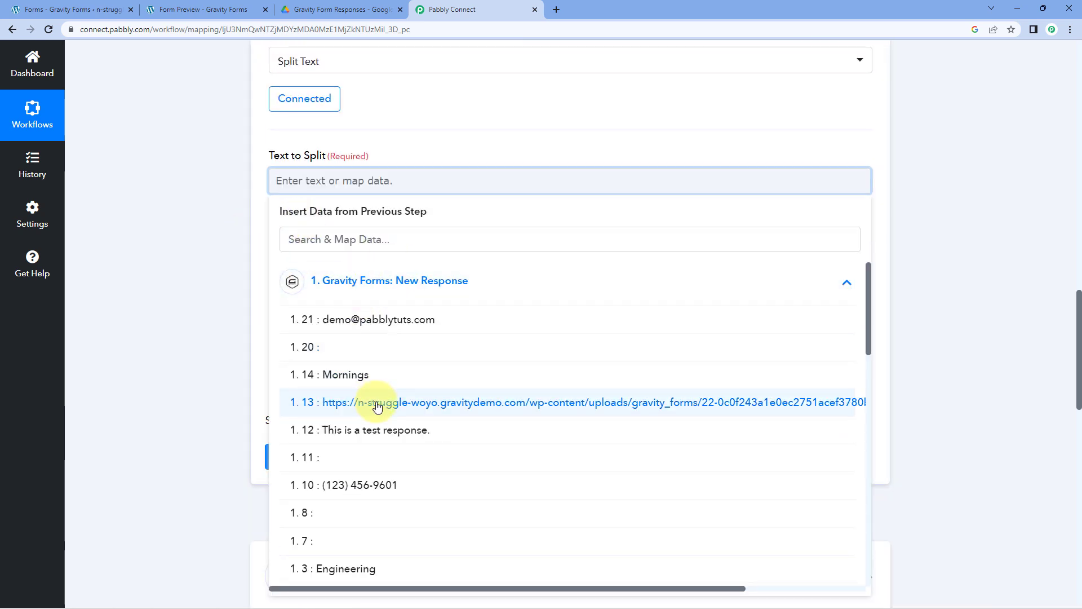
click(394, 401)
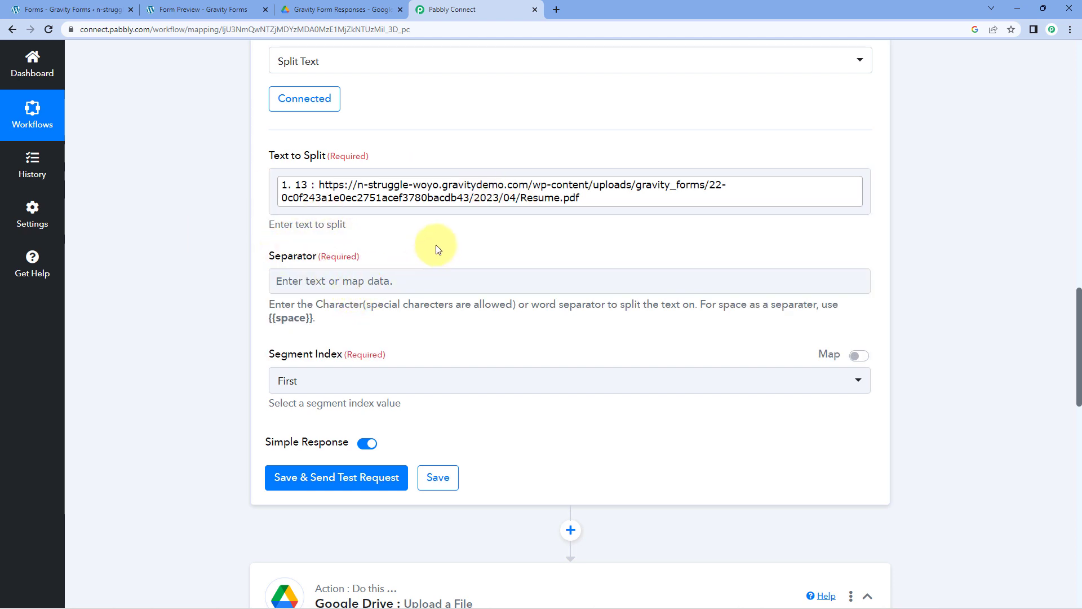
- Set the Separator to '.' and the Segment Index to Last
click(323, 278)
text(.)
click(465, 209)
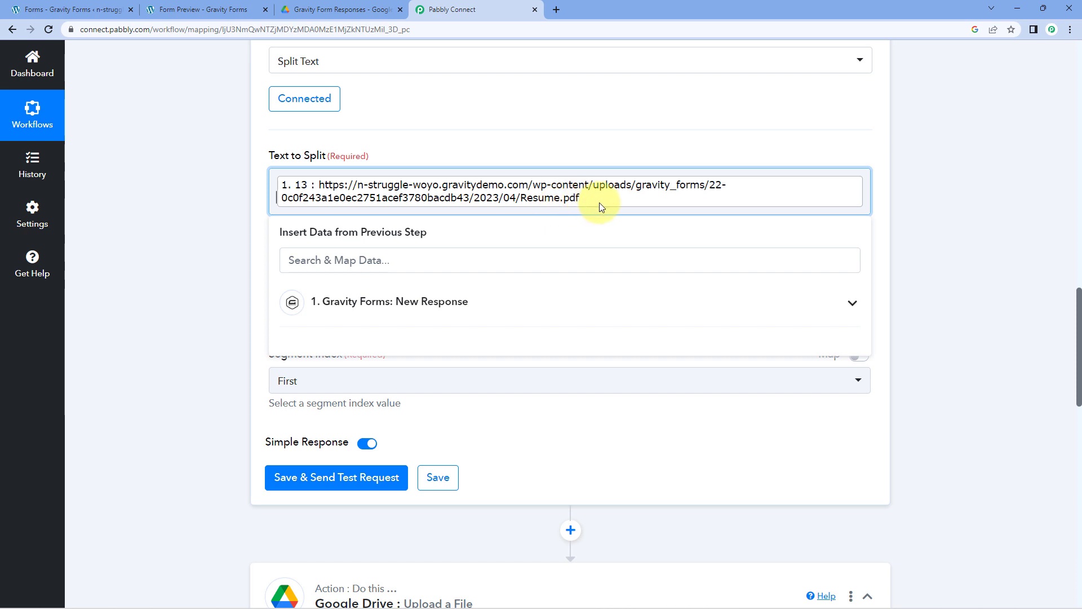
click(581, 145)
click(321, 378)
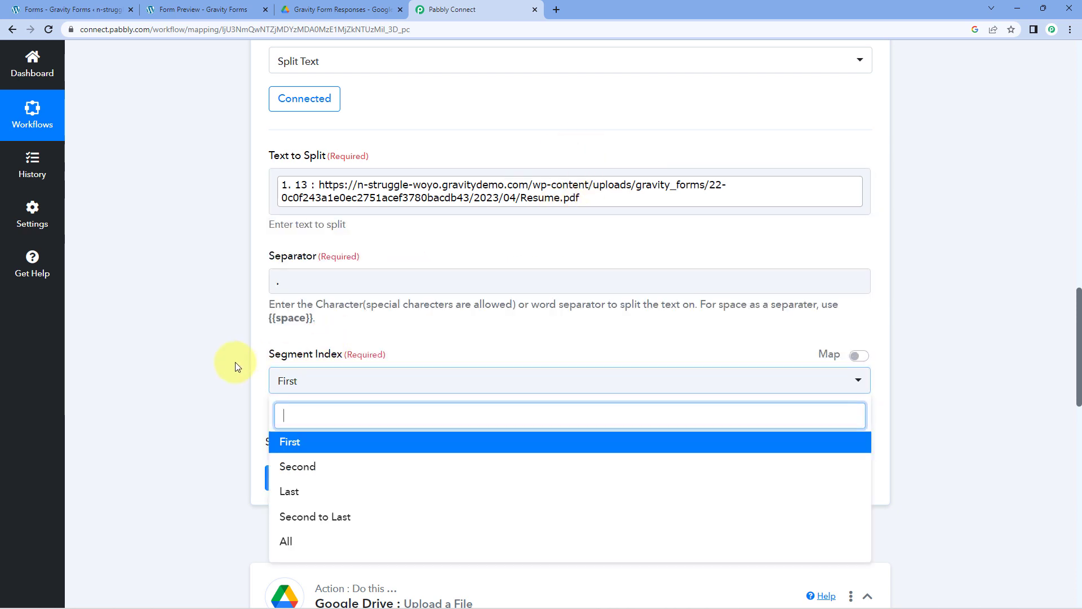
scroll(215, 353, down, 3)
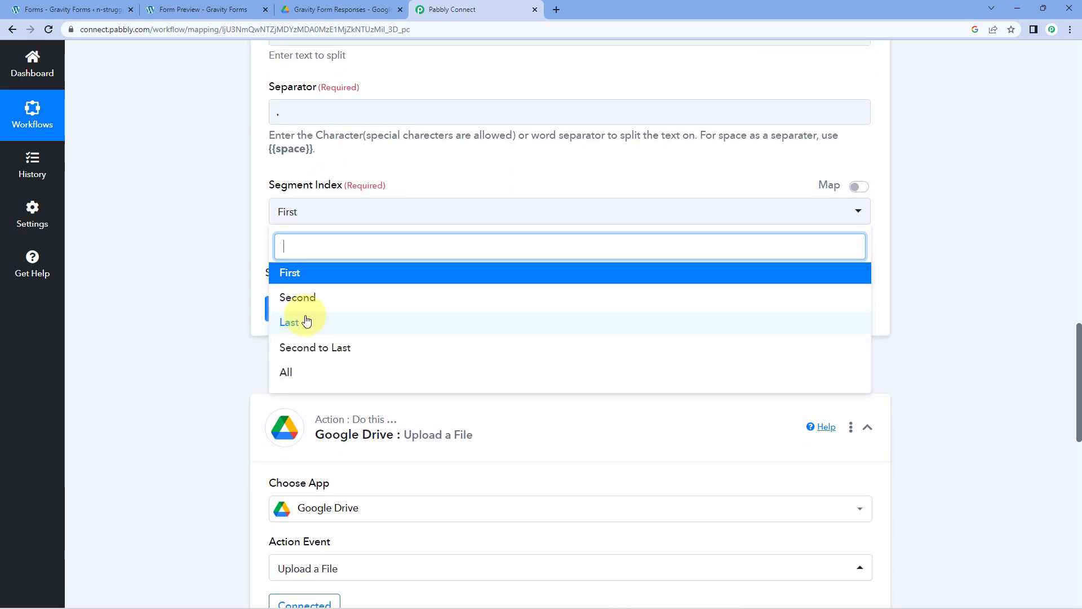
click(304, 321)
scroll(507, 180, up, 4)
scroll(506, 180, up, 1)
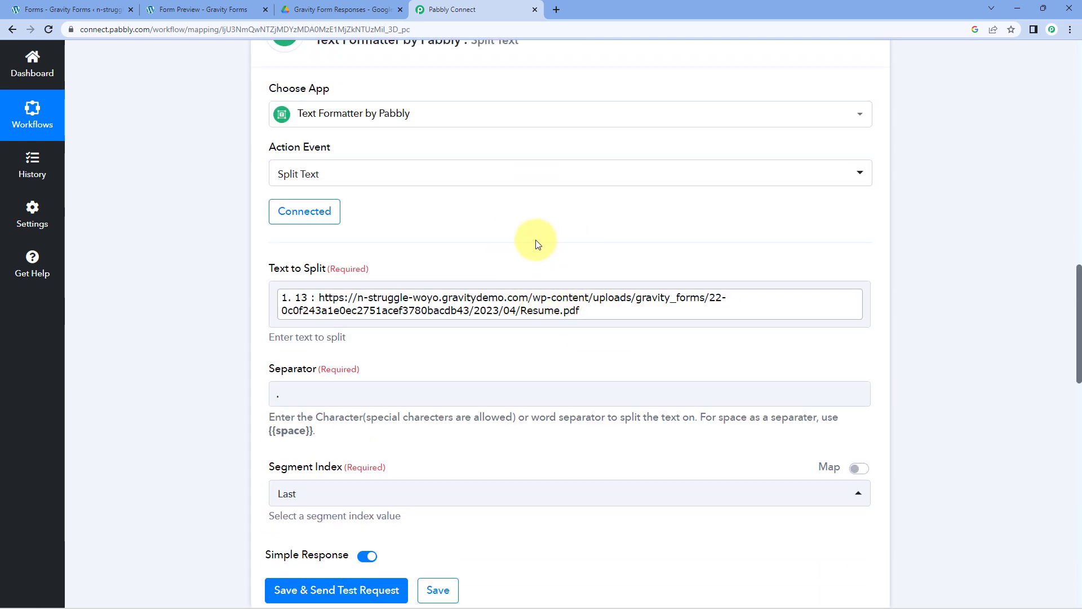
scroll(536, 239, down, 1)
scroll(535, 244, down, 2)
click(346, 420)
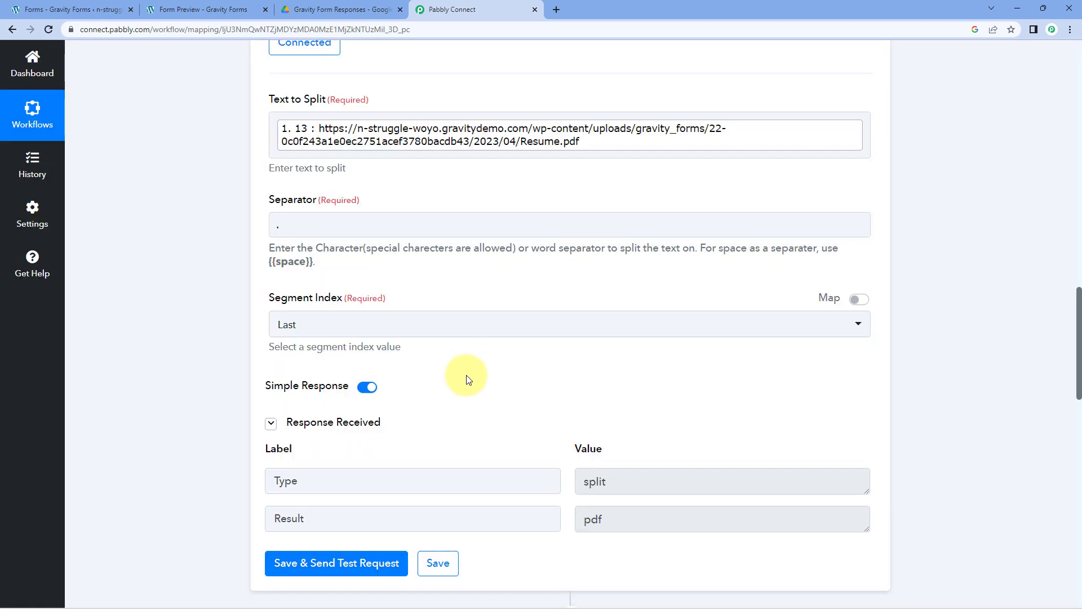
scroll(496, 380, up, 1)
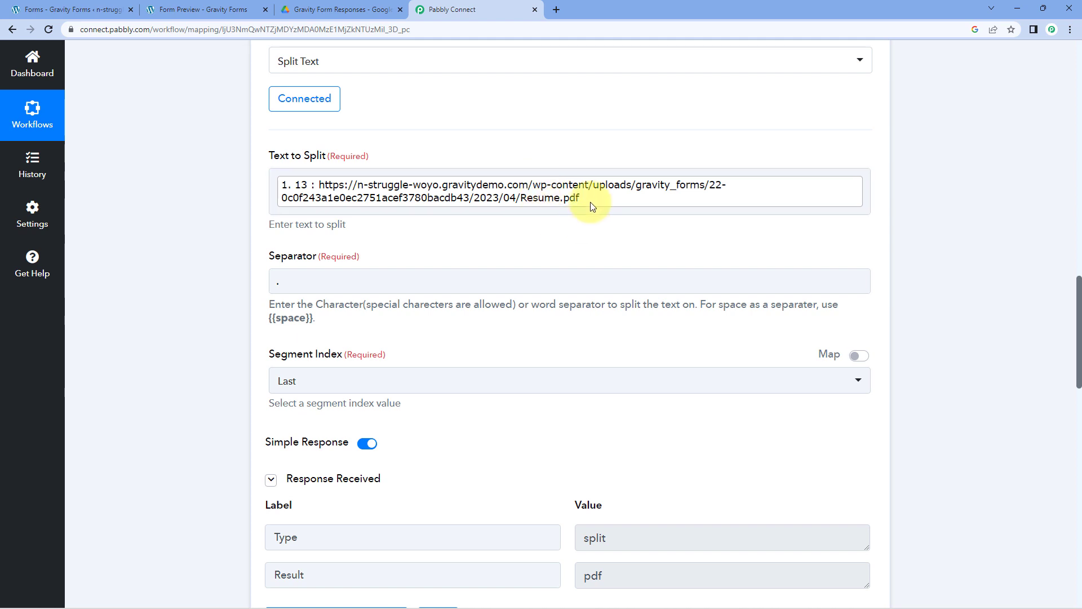
scroll(579, 222, down, 3)
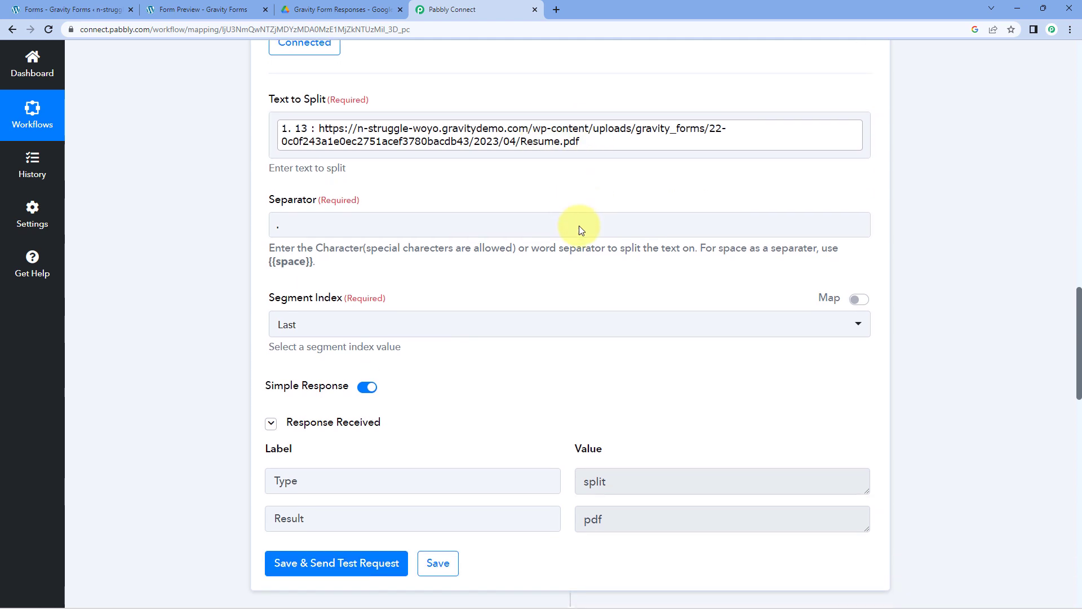
drag(613, 409, 579, 410)
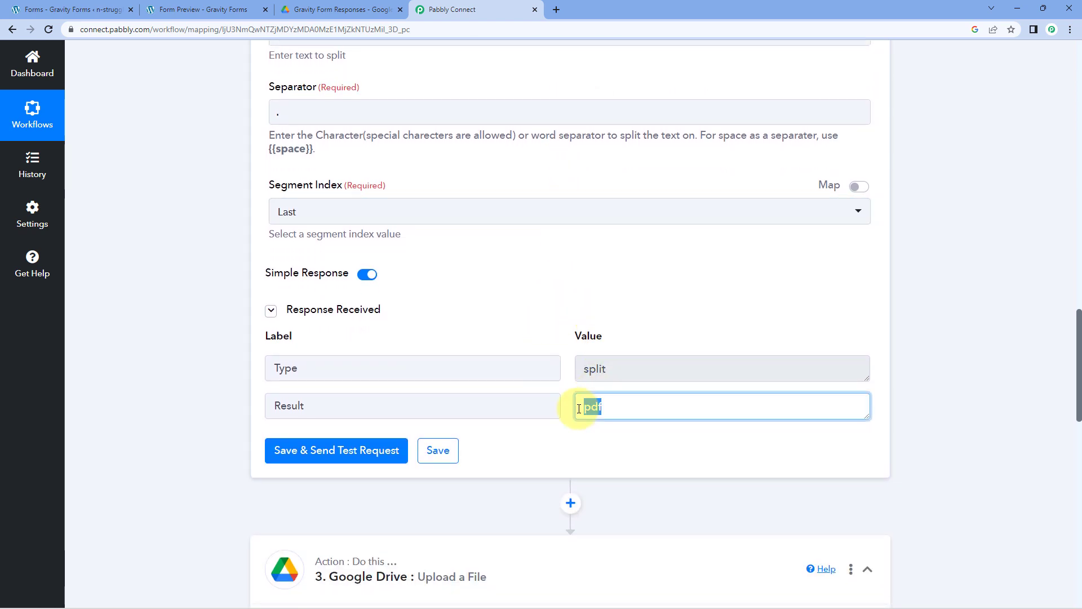
click(565, 390)
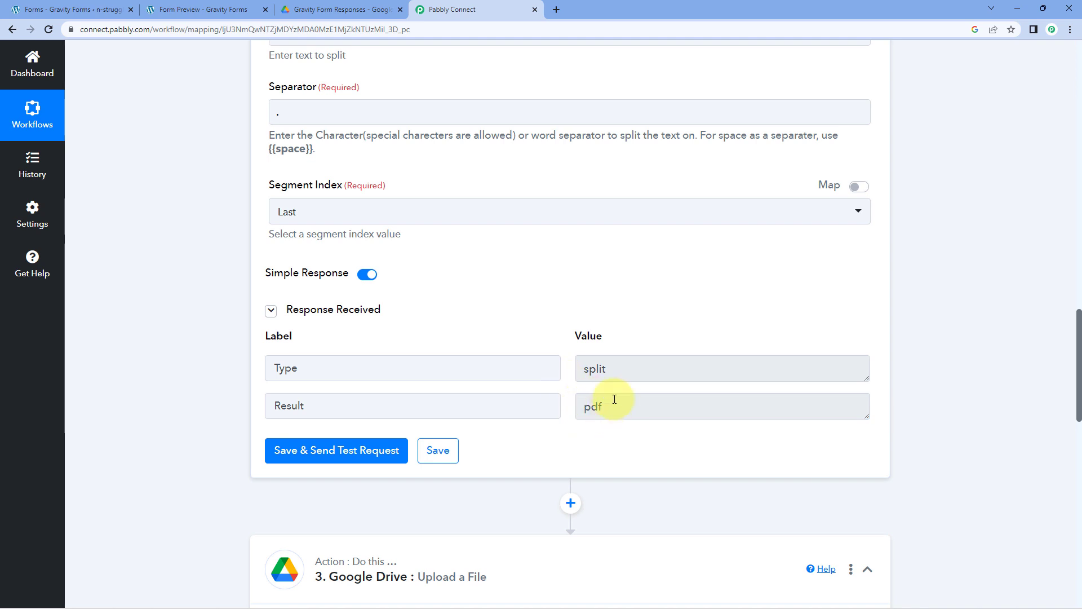
click(589, 404)
scroll(562, 326, up, 4)
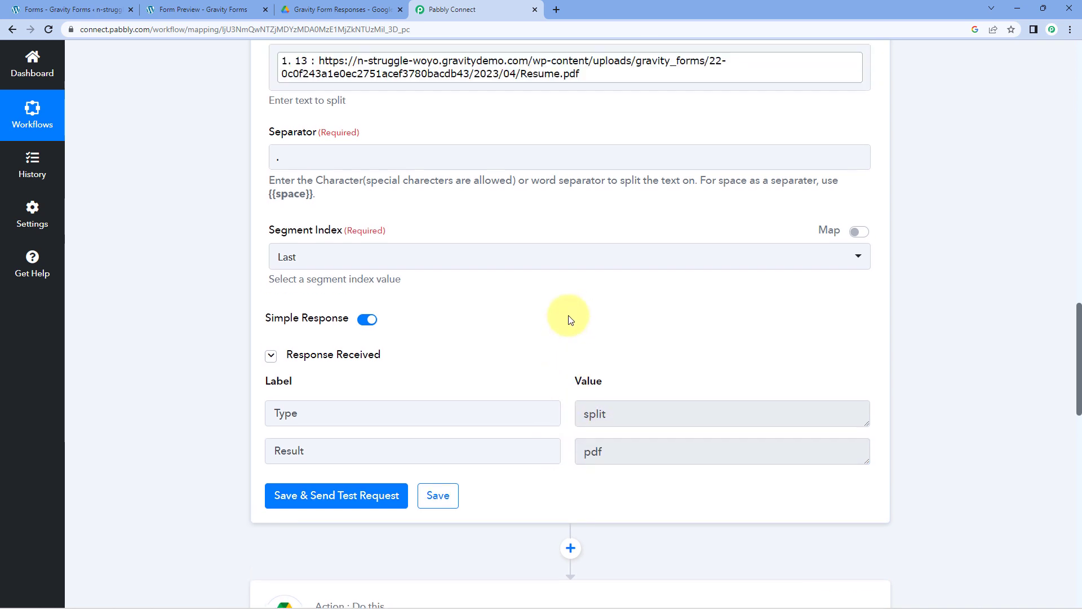
click(555, 247)
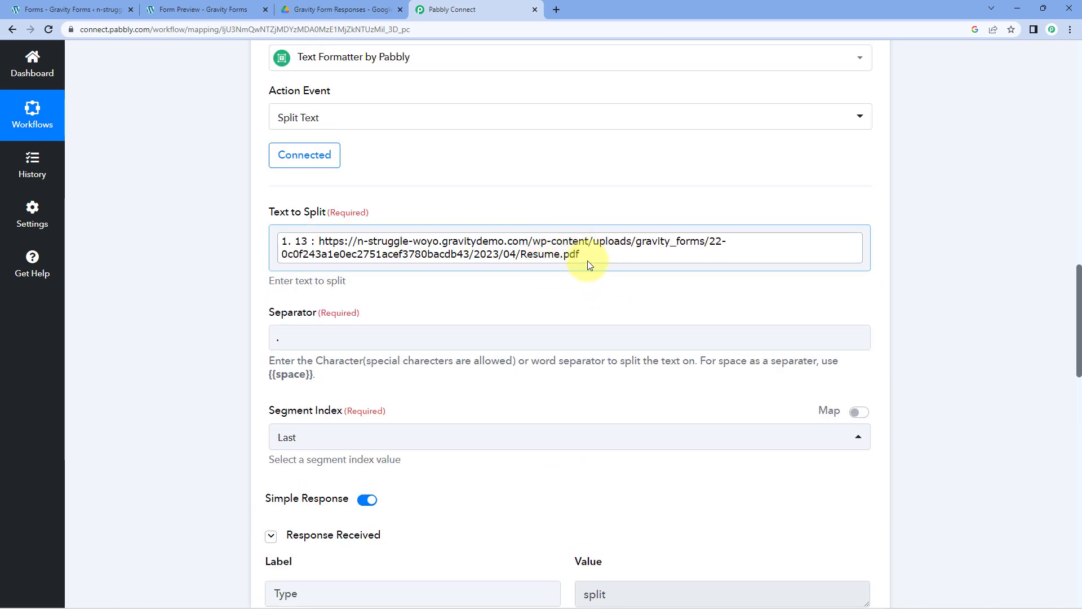
click(551, 458)
scroll(610, 515, down, 2)
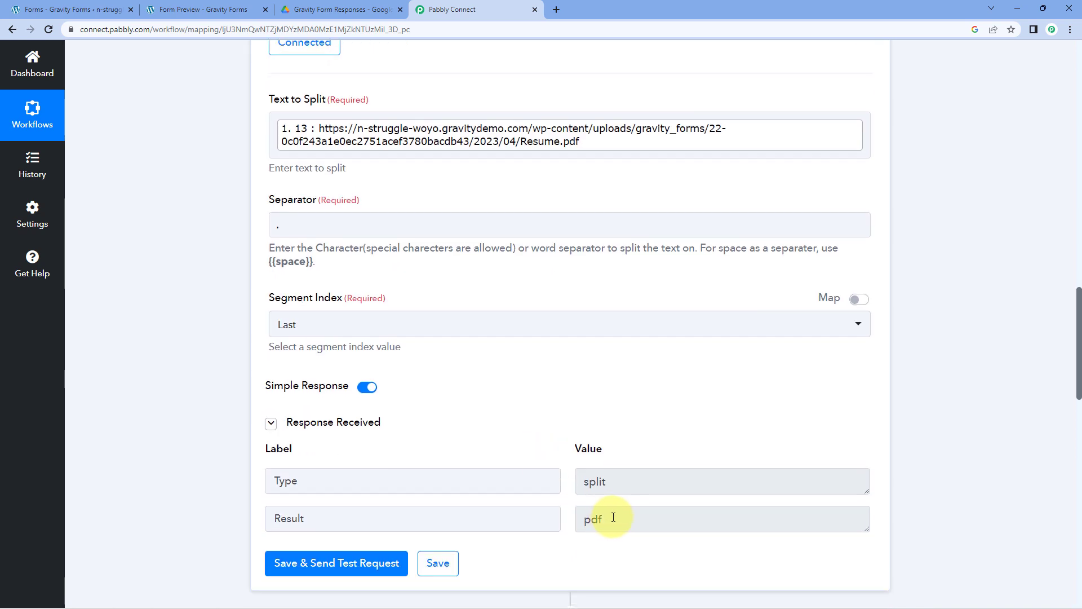
drag(614, 517, 575, 517)
click(567, 446)
double_click(608, 522)
click(558, 430)
scroll(483, 248, up, 2)
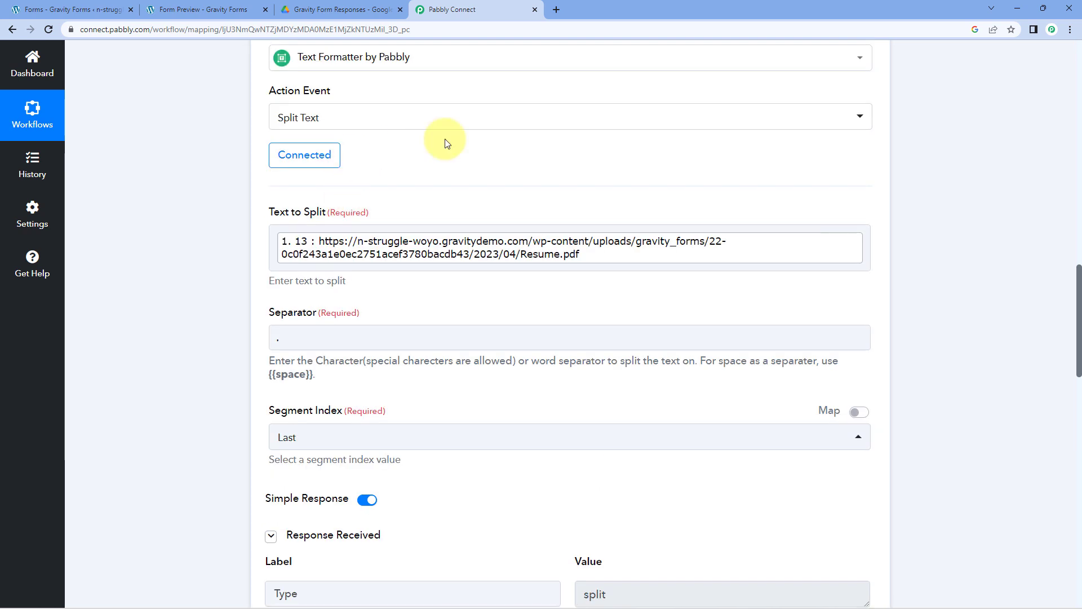
click(487, 243)
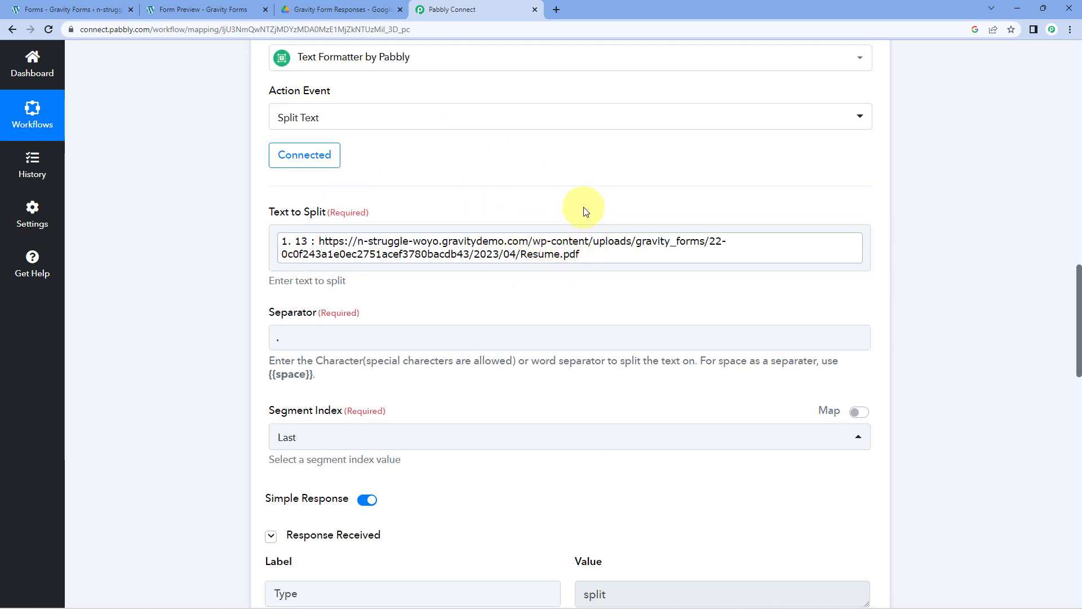
scroll(583, 210, down, 6)
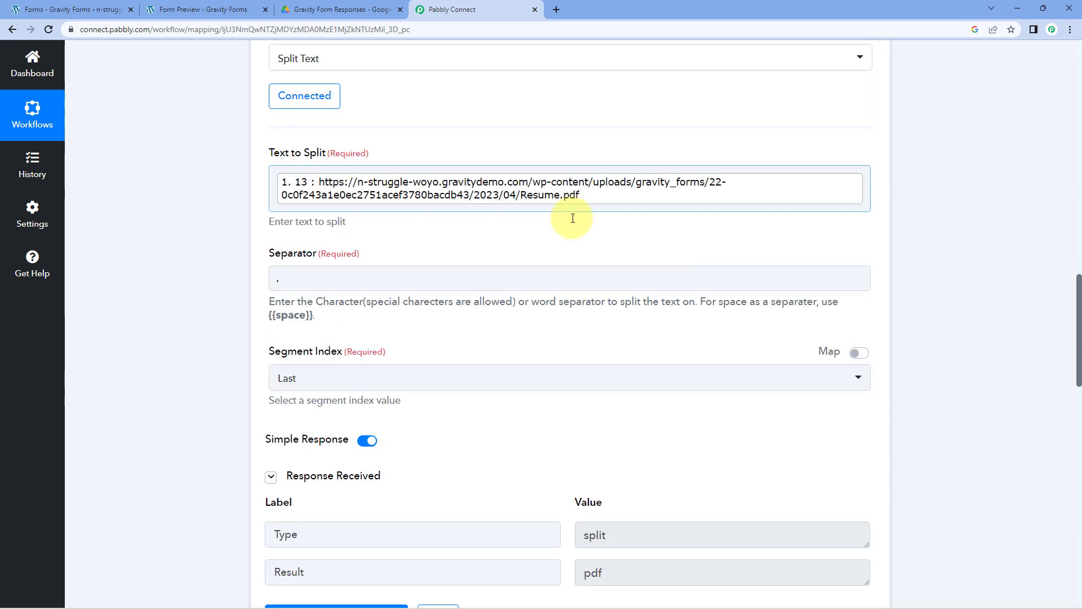
drag(615, 291, 564, 294)
click(566, 292)
click(565, 294)
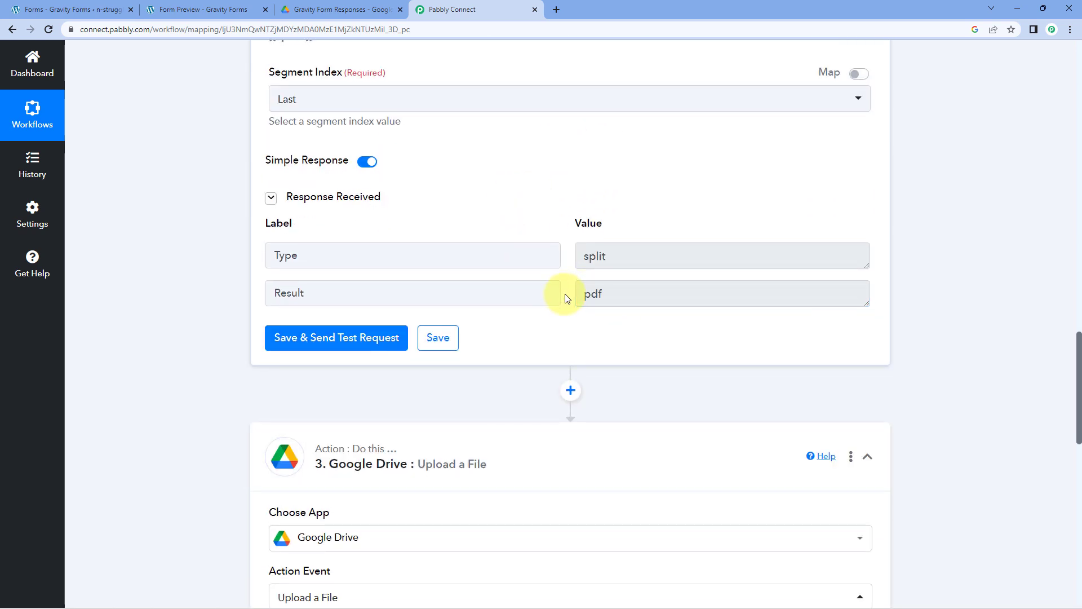
- Keep the existing Google Drive connection on the upload step
scroll(566, 297, down, 10)
scroll(566, 299, down, 1)
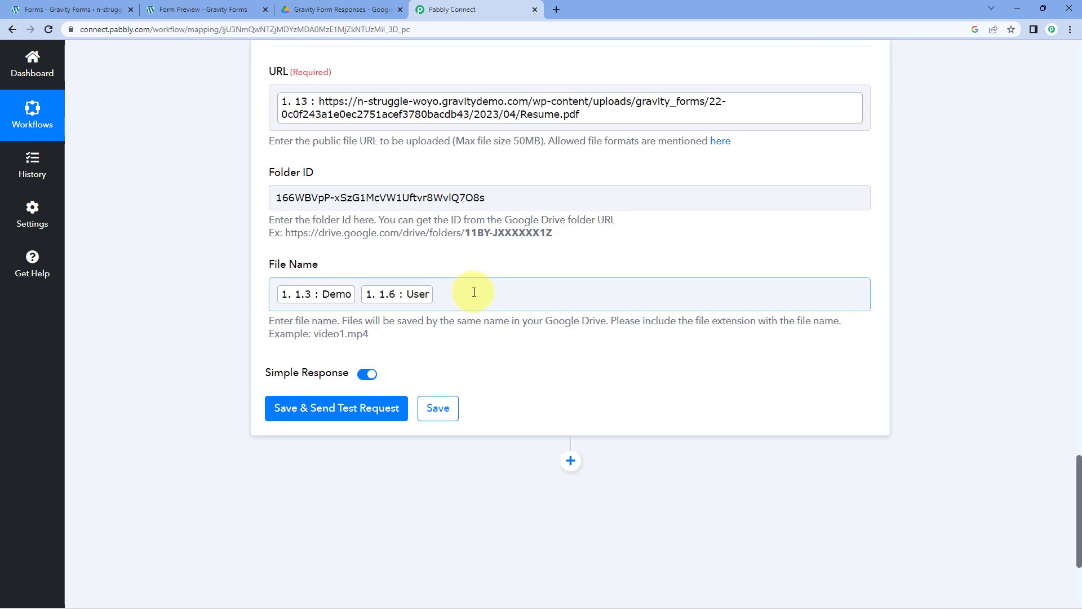
click(470, 292)
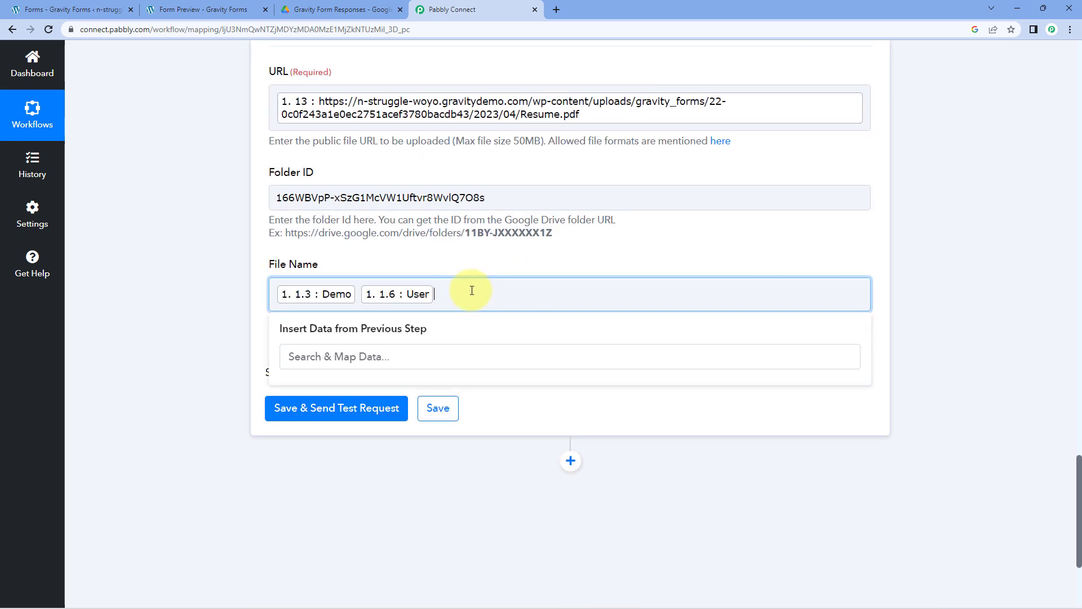
click(479, 266)
scroll(479, 277, up, 4)
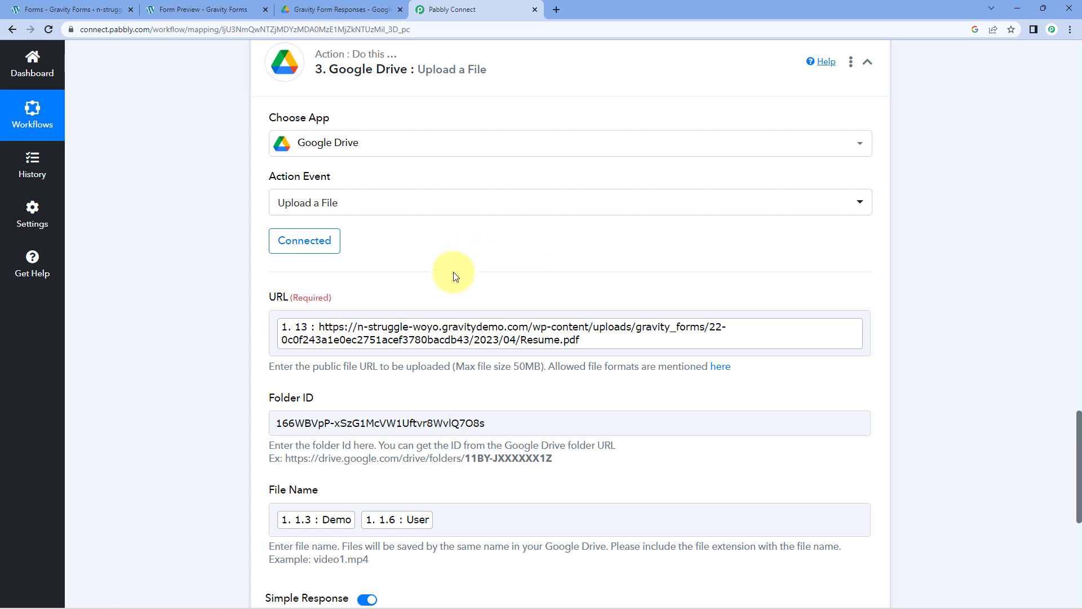
scroll(455, 273, up, 3)
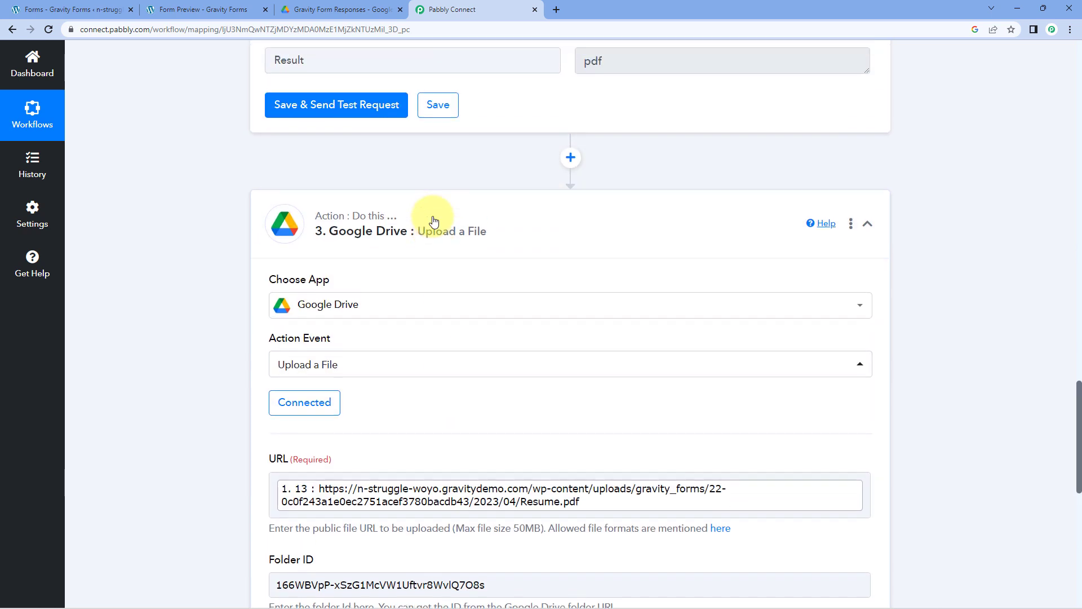
scroll(433, 220, down, 3)
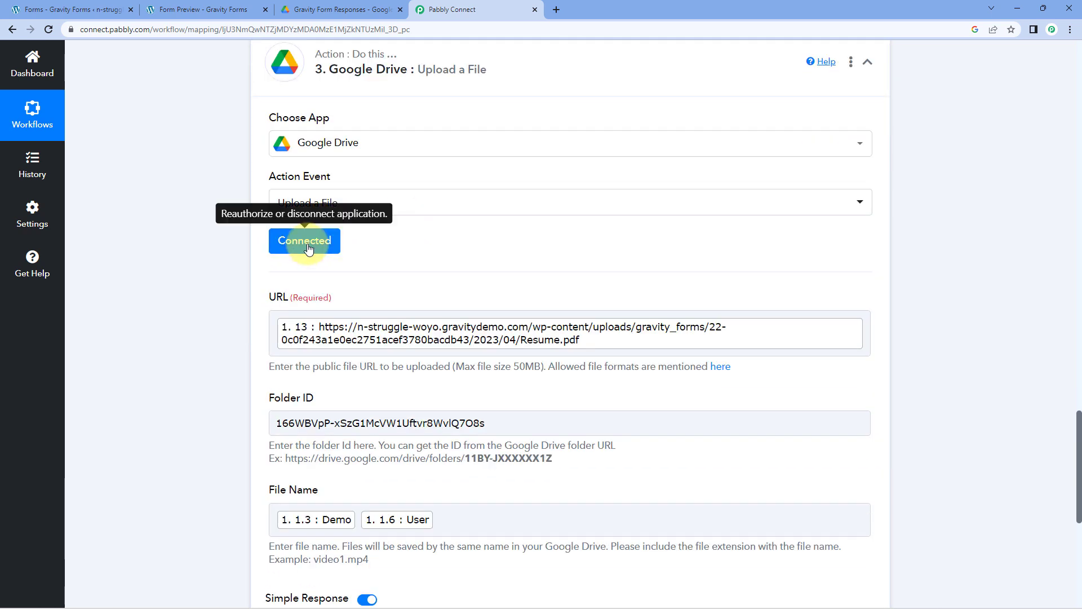
click(308, 249)
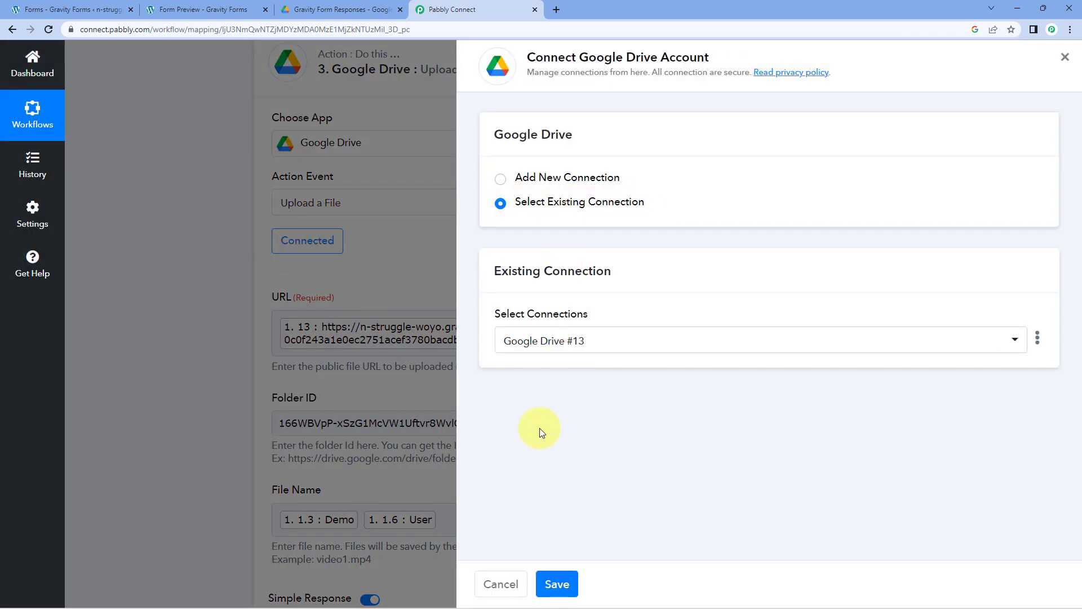
click(556, 584)
- Append the Split Text result 'pdf' to the File Name after the dot
scroll(338, 338, down, 2)
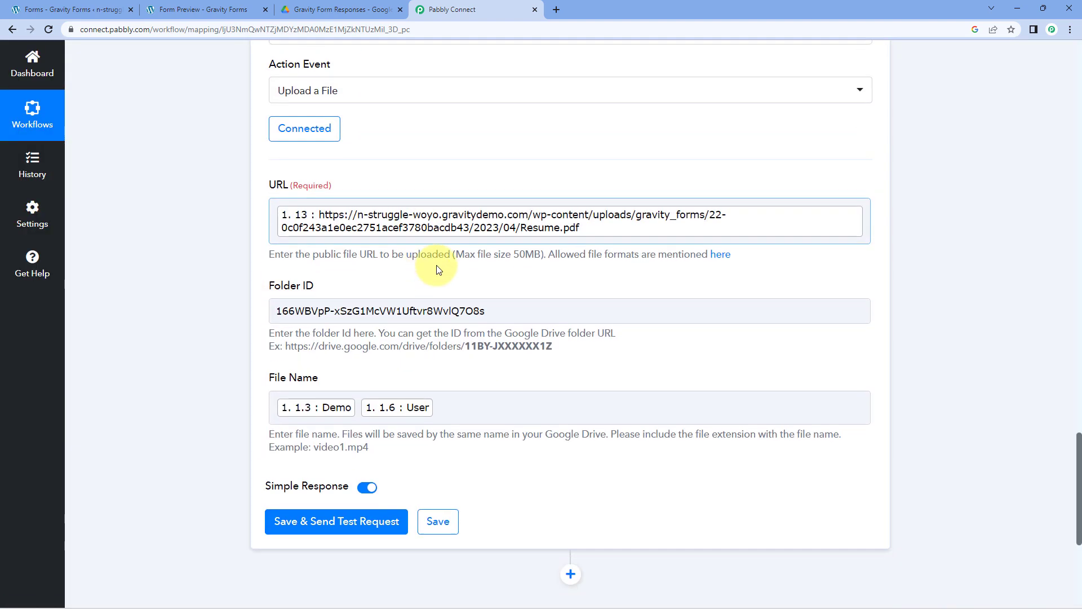
scroll(502, 253, down, 1)
click(472, 348)
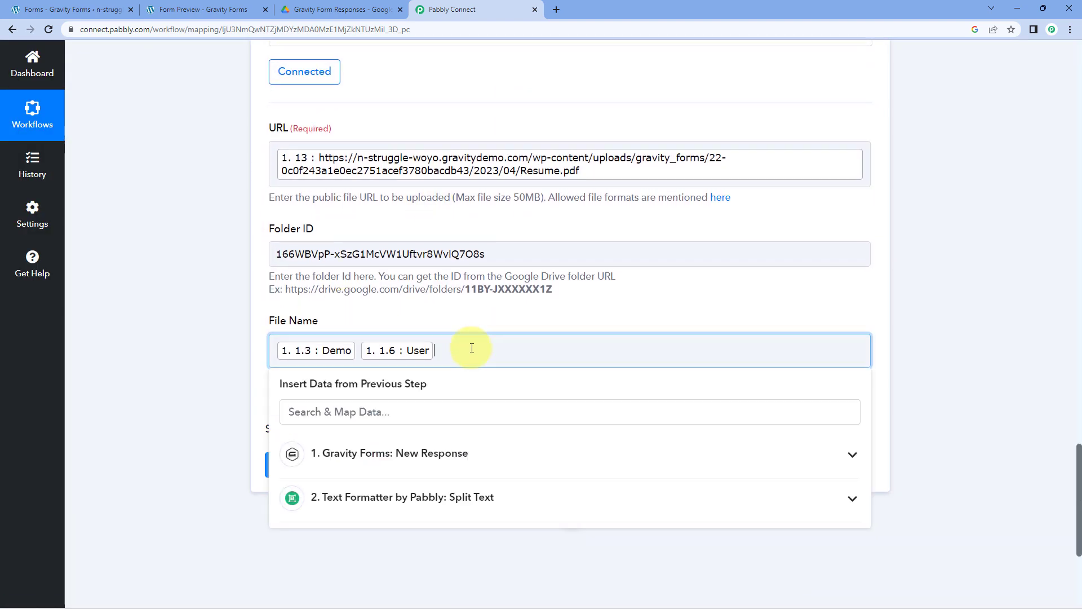
click(450, 511)
click(362, 565)
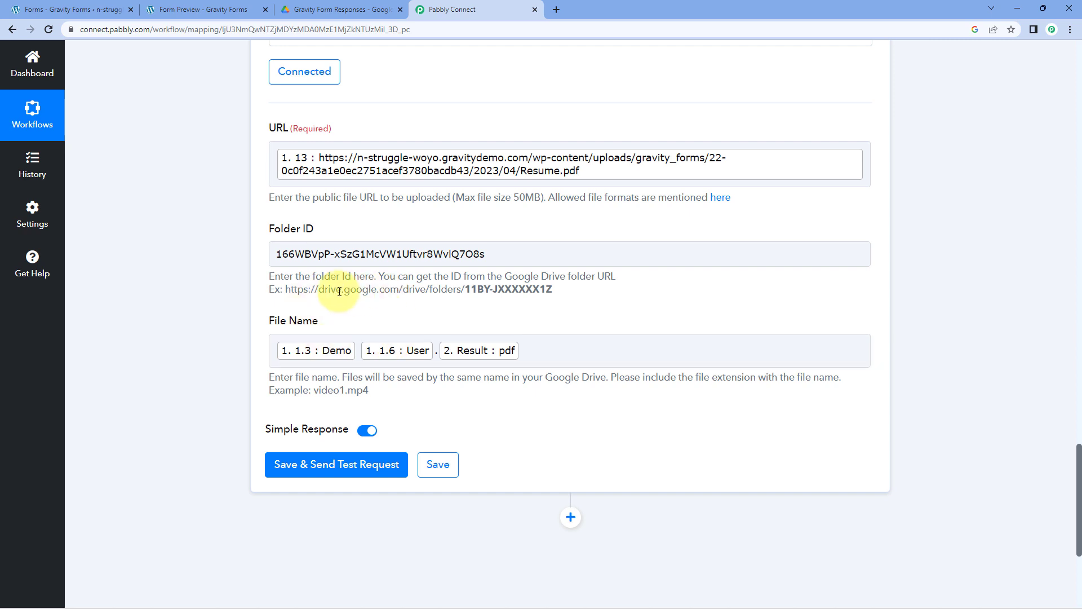
- Send the Google Drive upload test request and confirm success with file name Demo User.pdf
click(209, 10)
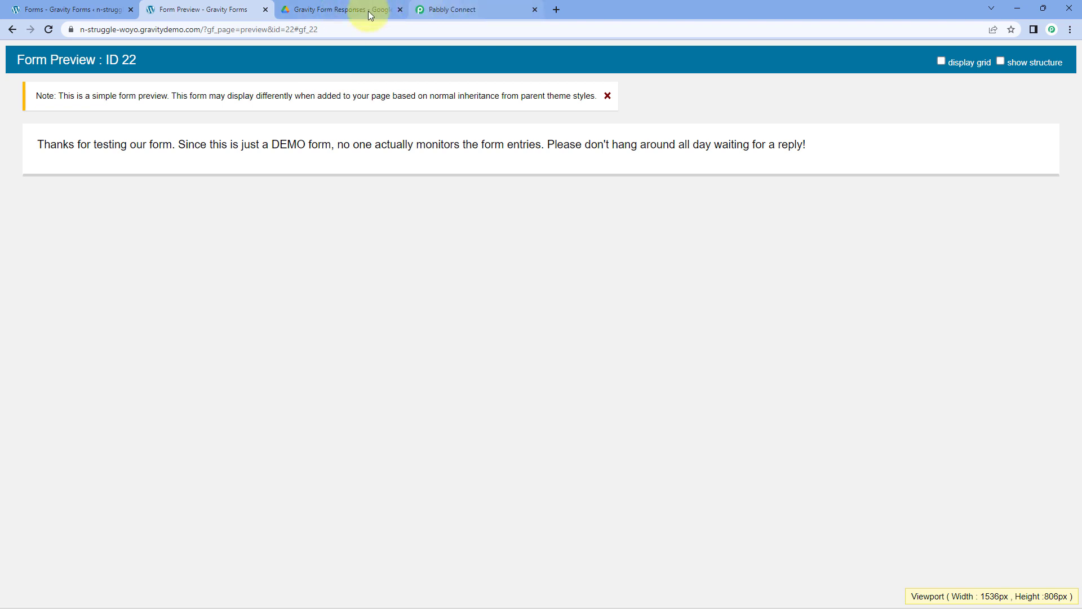
click(484, 7)
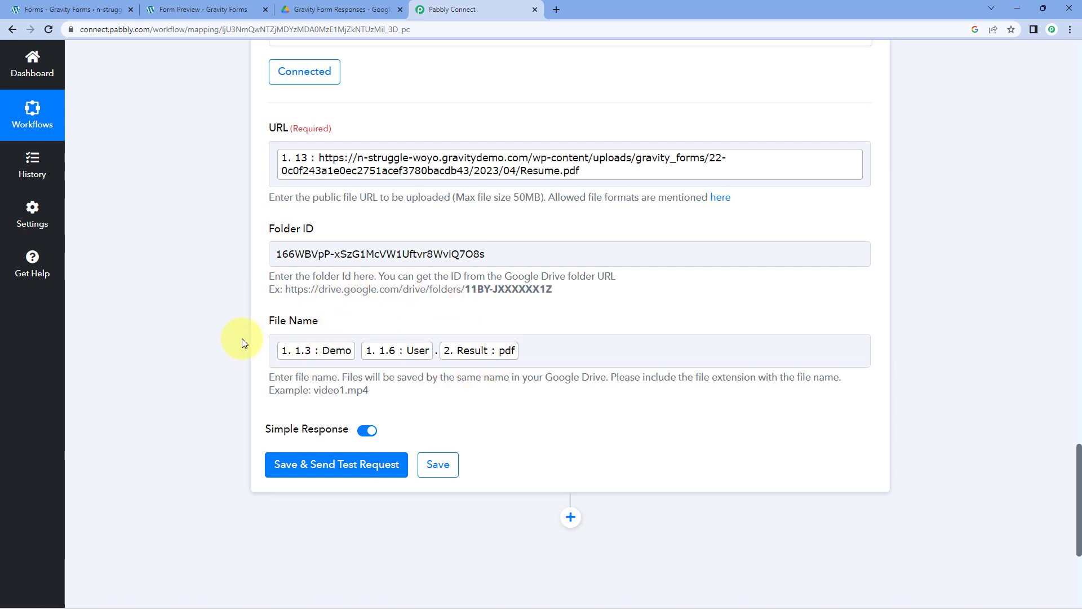
click(339, 463)
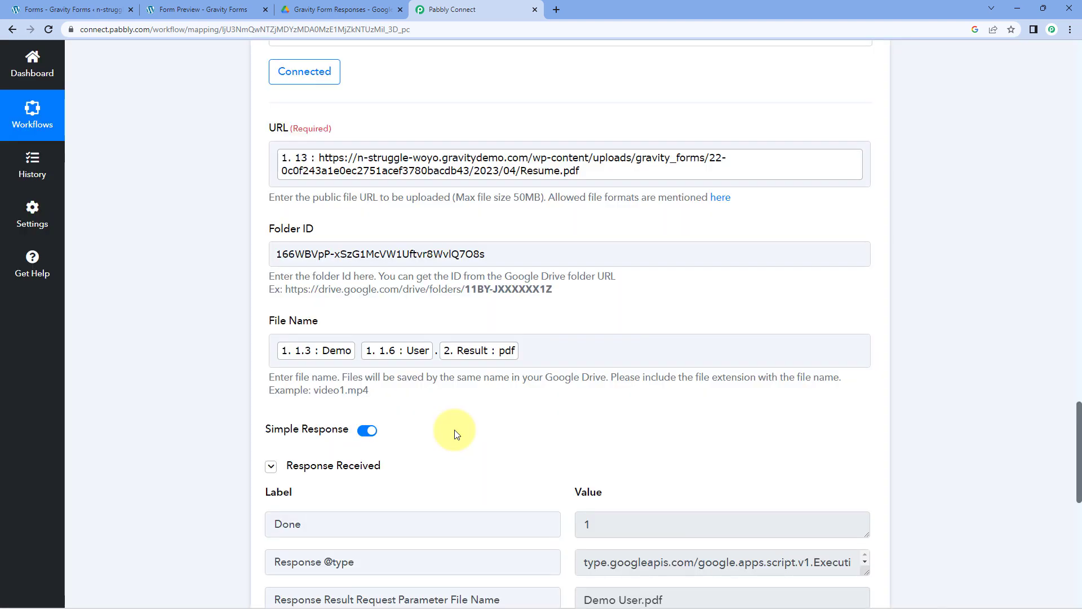
scroll(455, 431, down, 4)
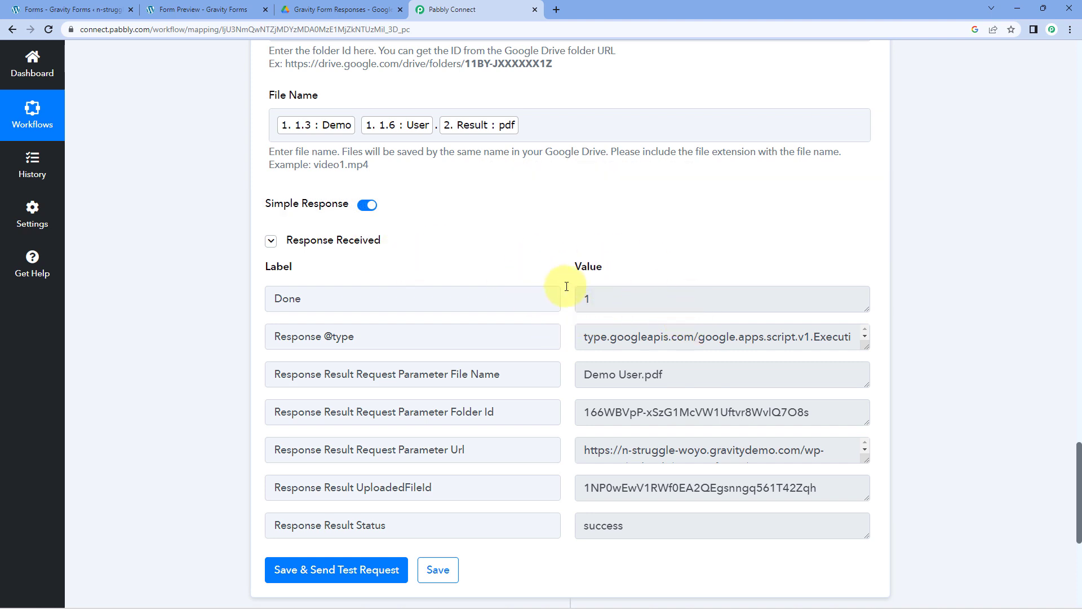
scroll(563, 282, up, 6)
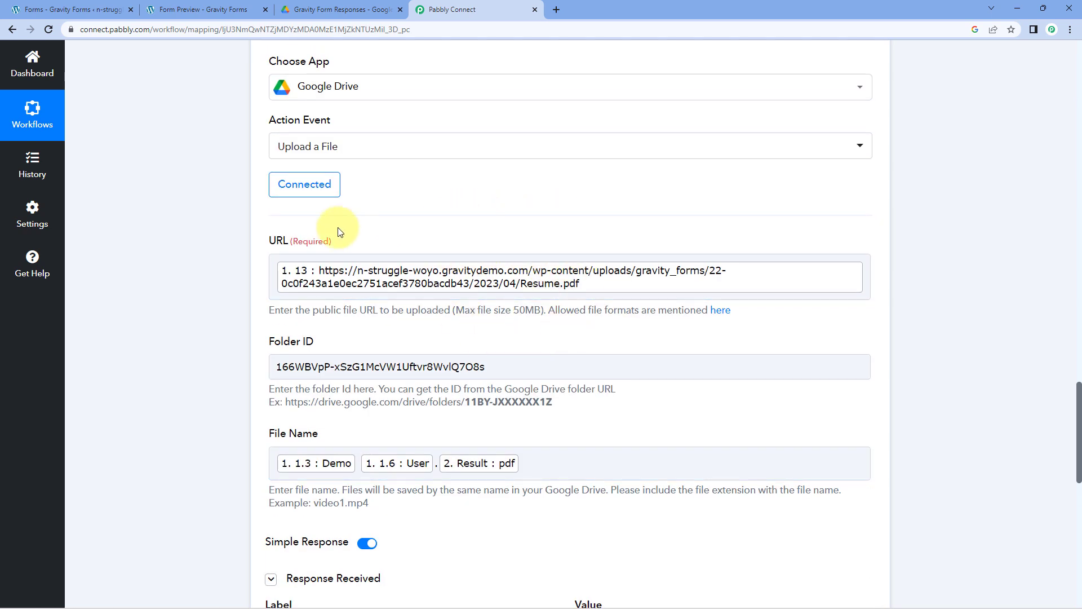
- Check the destination Folder ID in the Google Drive step, then close the data picker
click(216, 6)
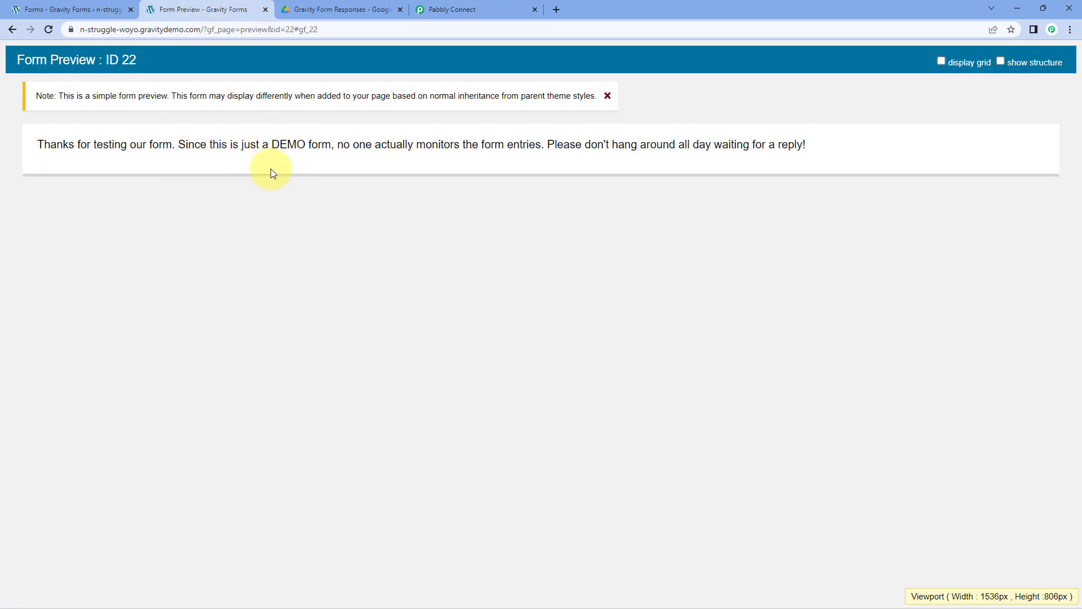
click(417, 9)
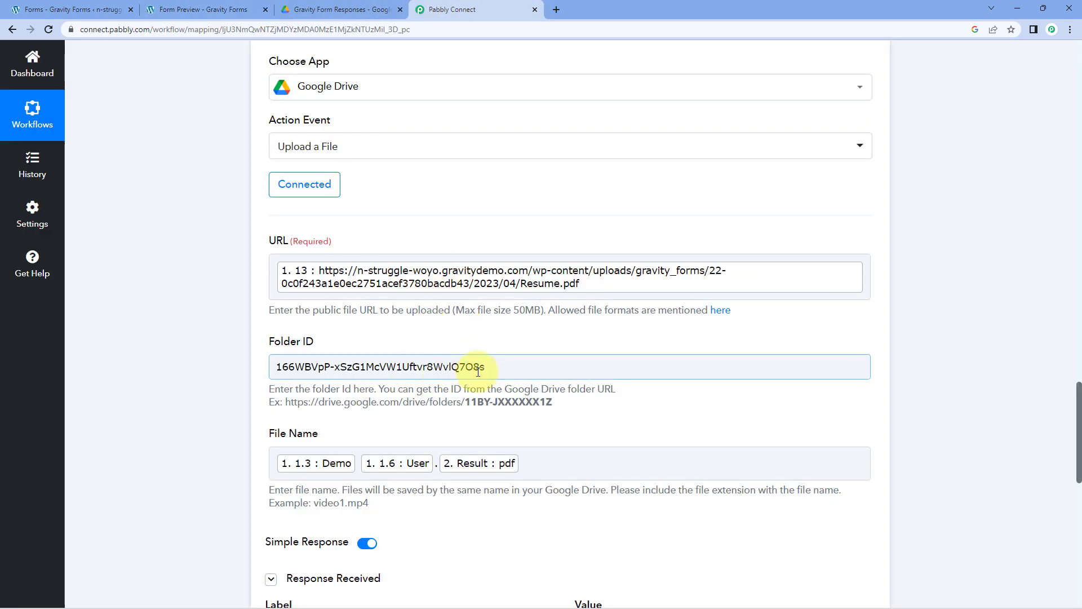
drag(484, 367, 276, 368)
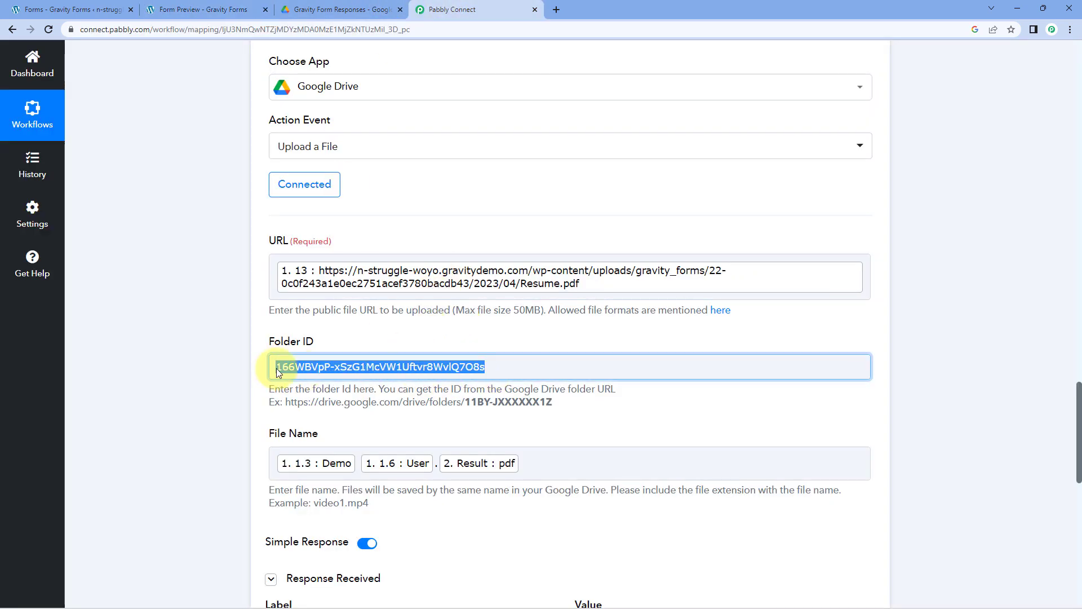
click(496, 365)
click(503, 338)
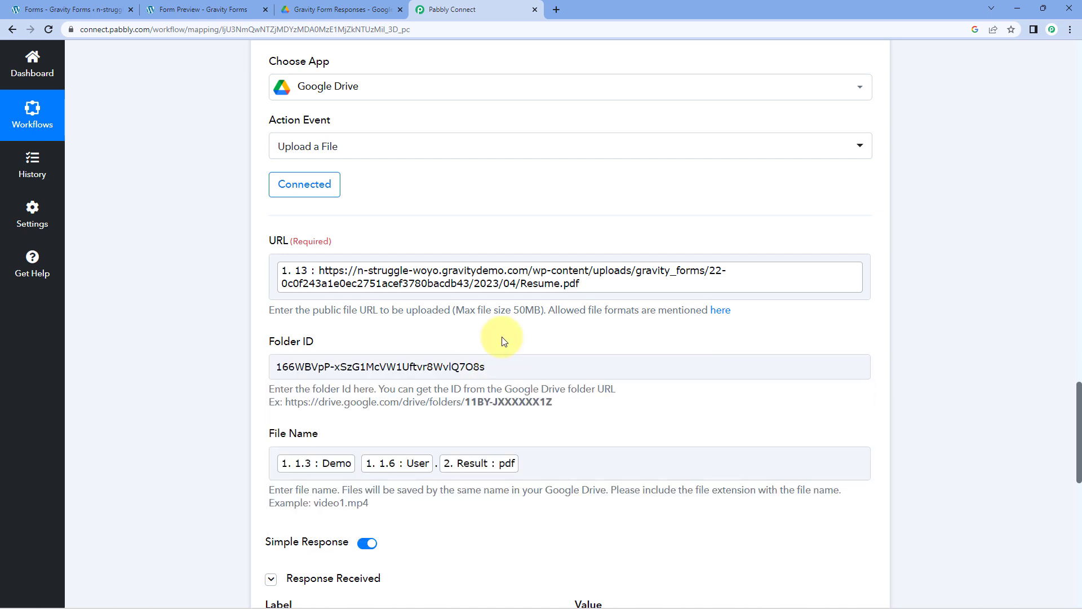
- Preview Demo User.pdf in the Gravity Form Responses Drive folder, then return to Pabbly Connect
click(303, 6)
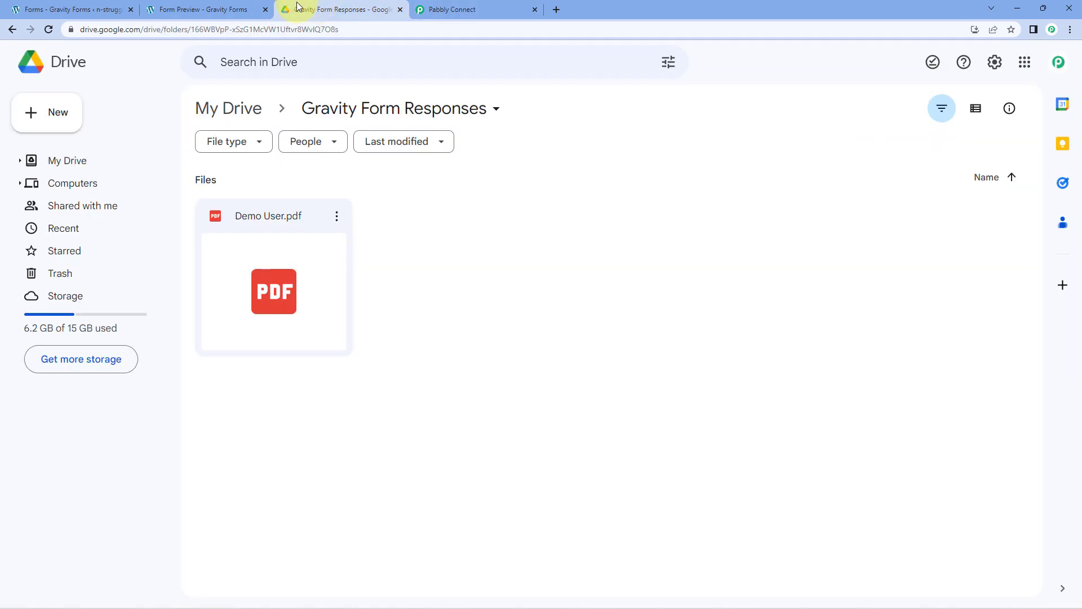
double_click(300, 279)
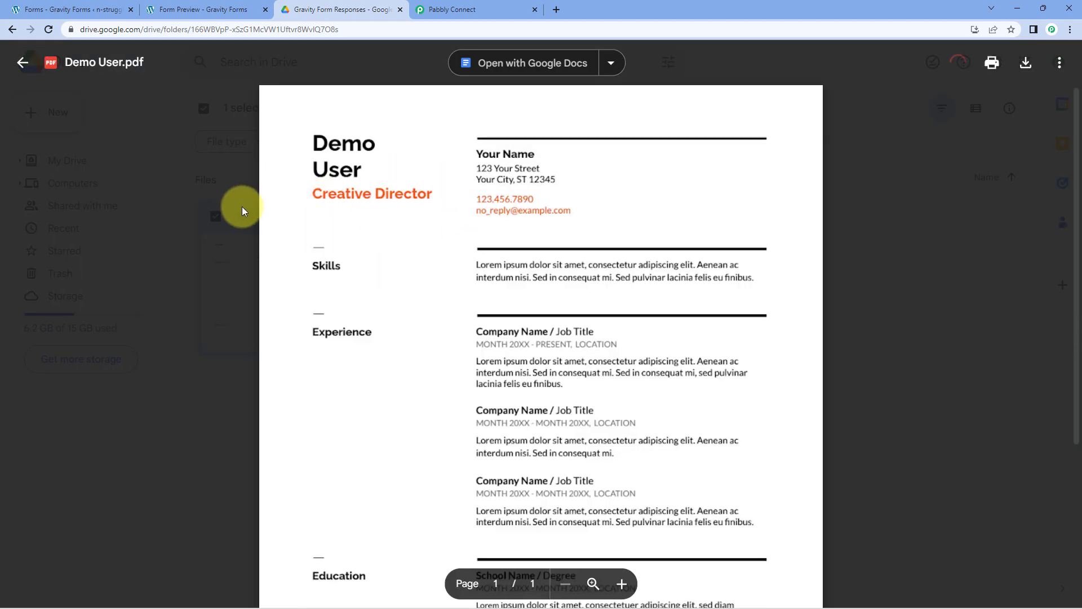
click(242, 206)
click(183, 8)
click(338, 9)
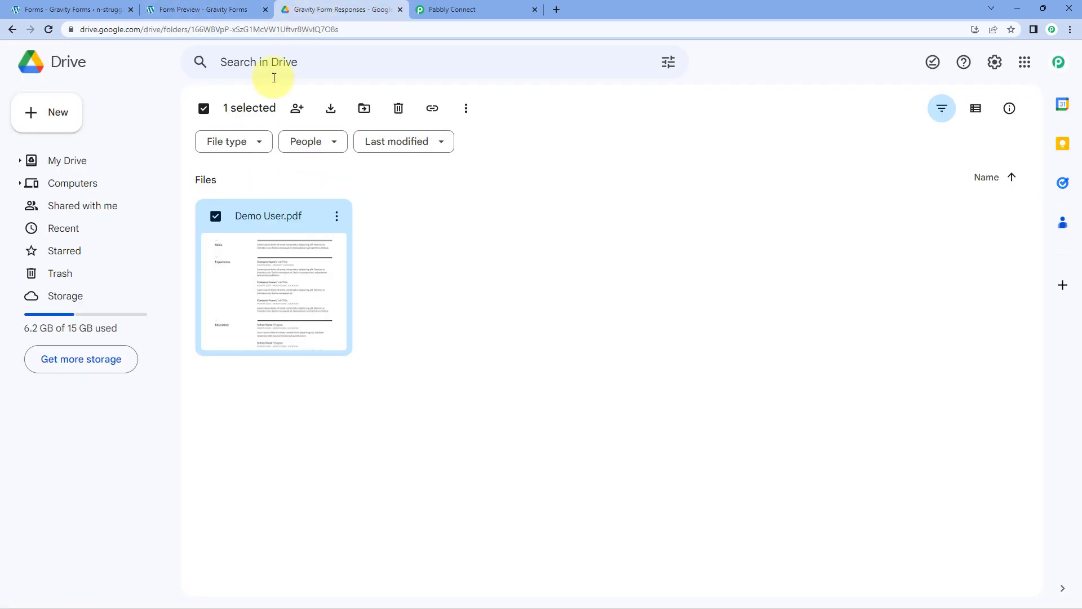
click(370, 255)
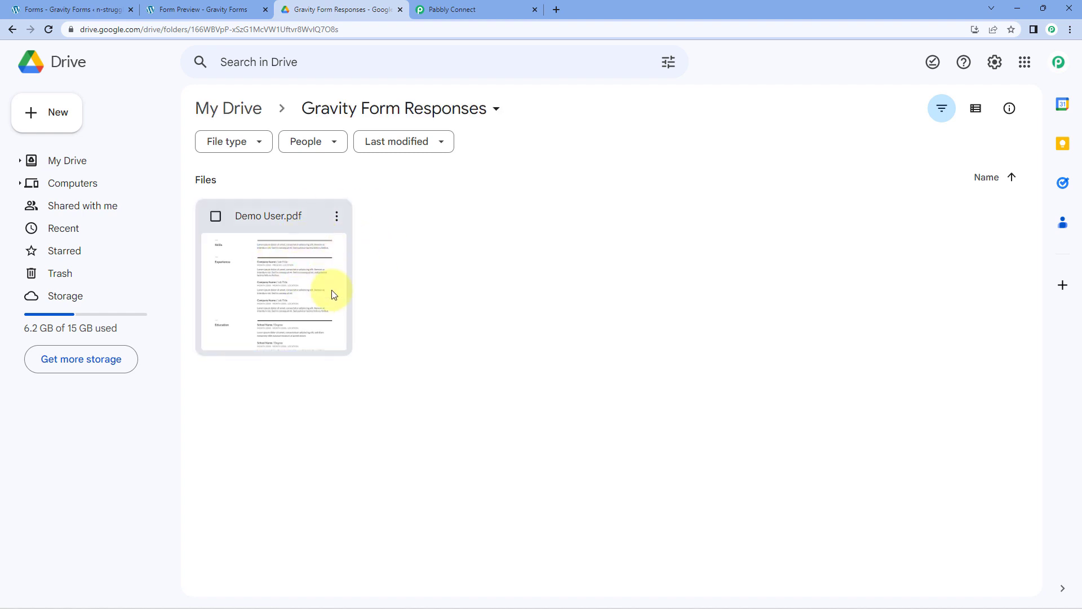
click(454, 10)
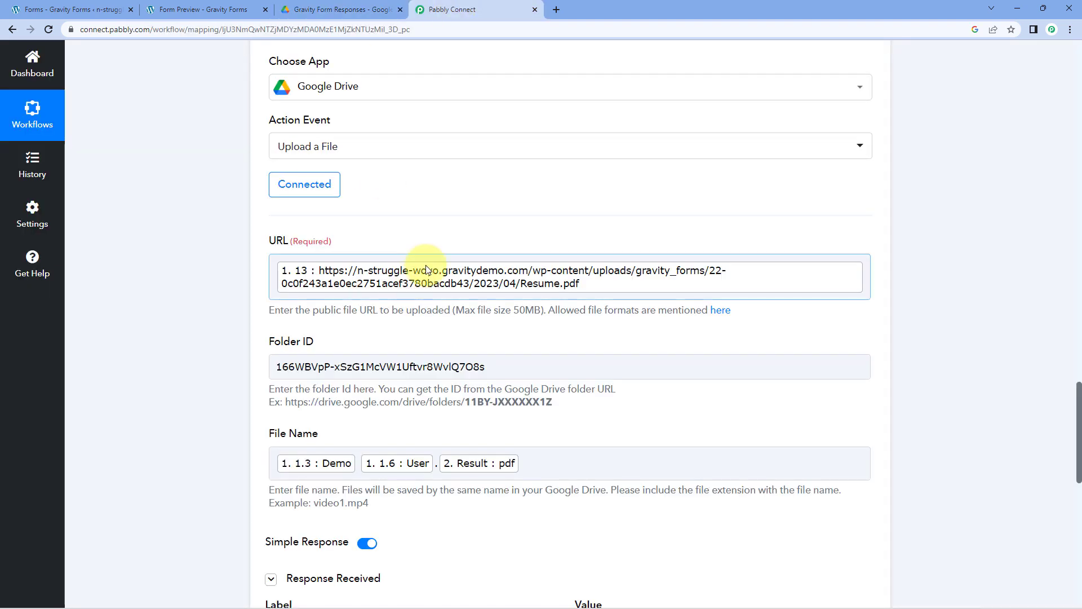
- Collapse the Text Formatter step, glance at the Drive folder, then bring up the form preview
scroll(688, 224, up, 4)
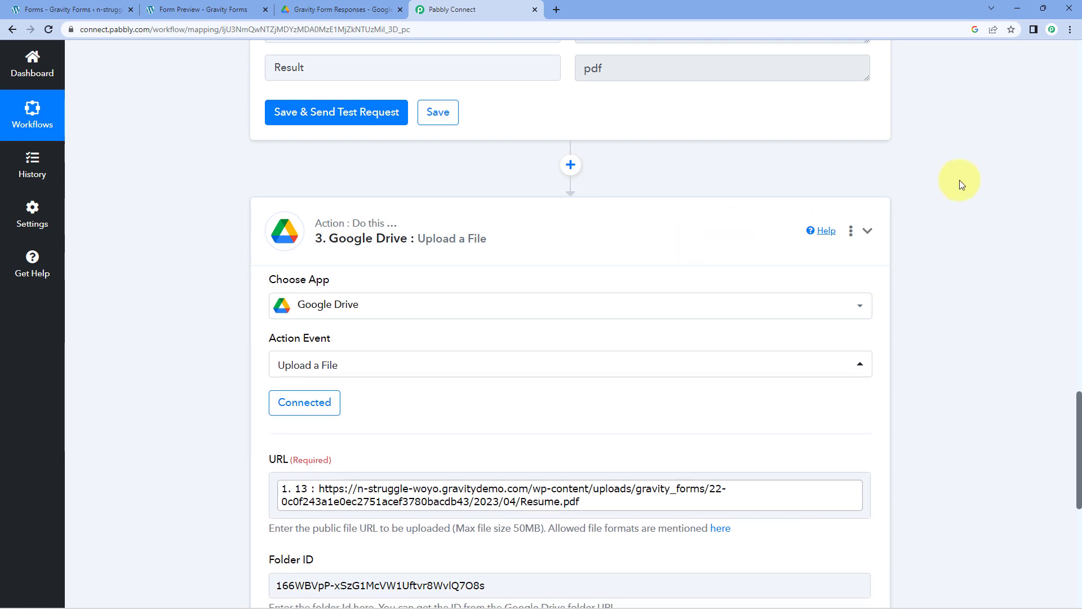
scroll(933, 237, up, 13)
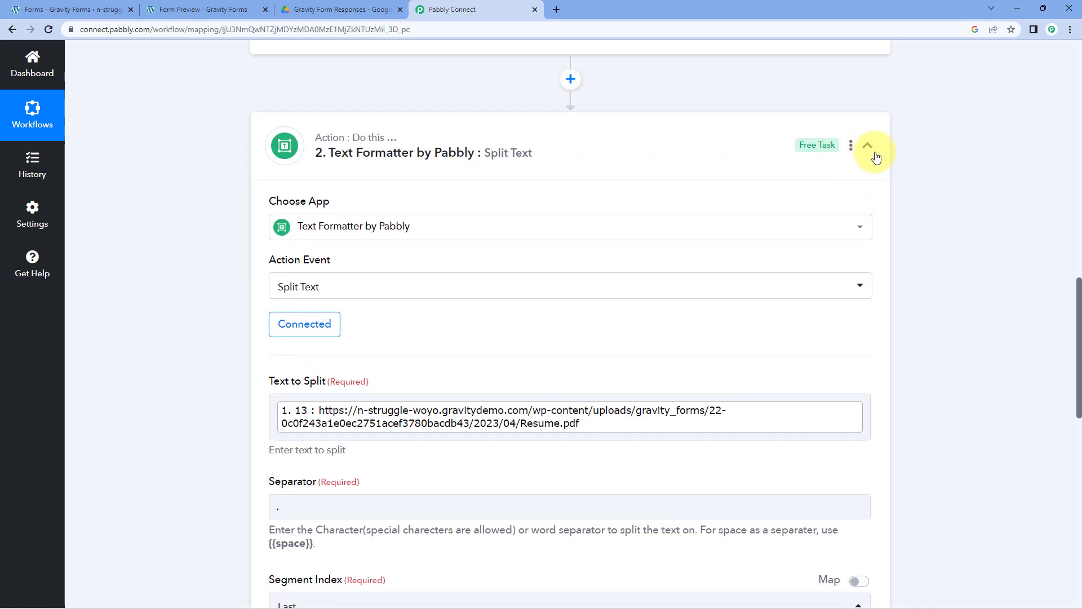
click(868, 147)
scroll(895, 186, up, 12)
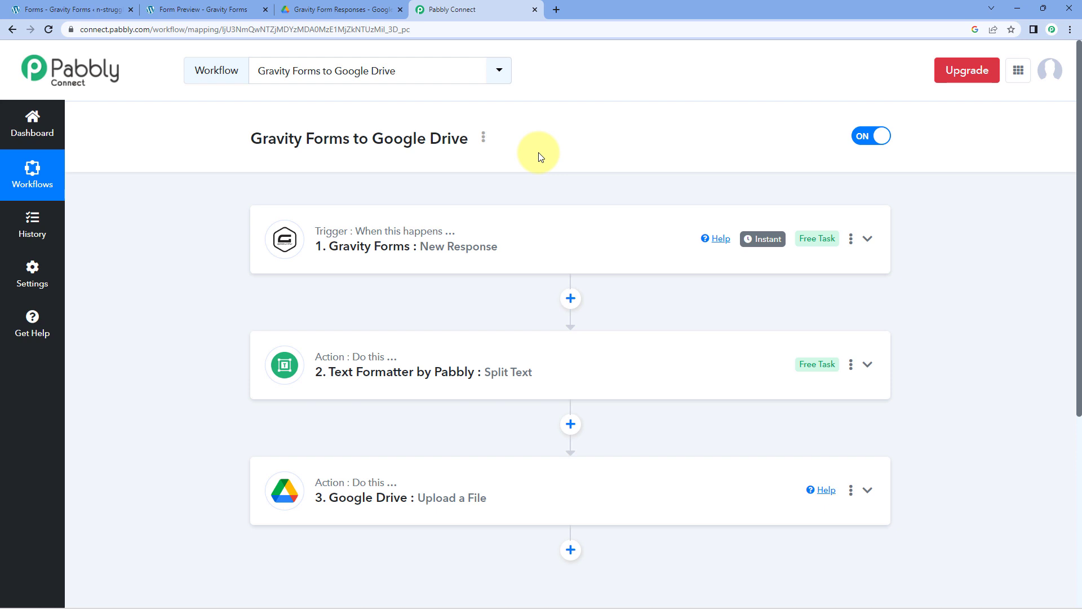
click(360, 9)
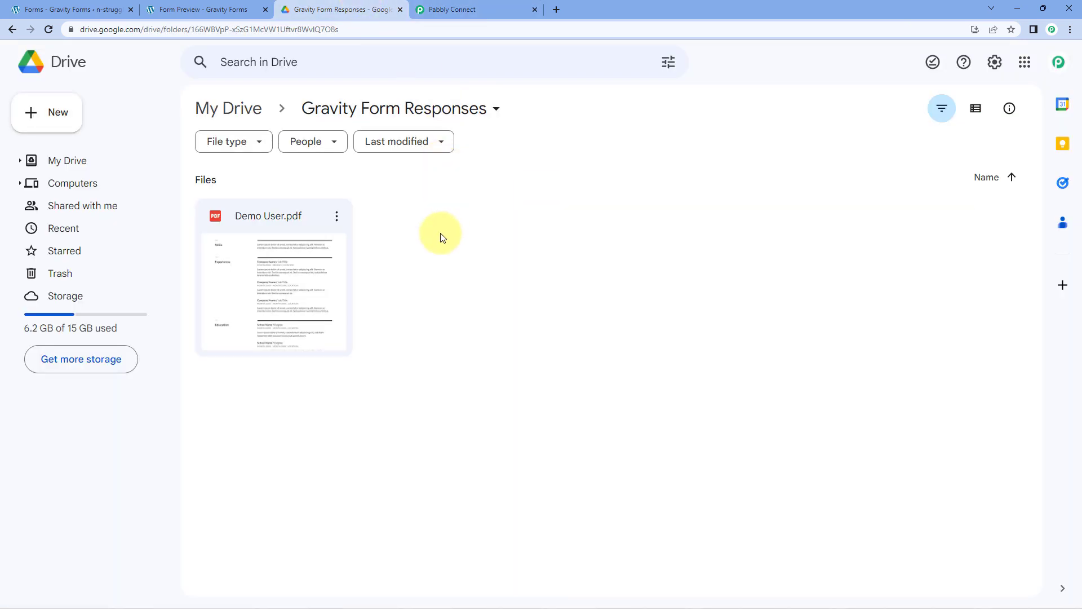
click(465, 9)
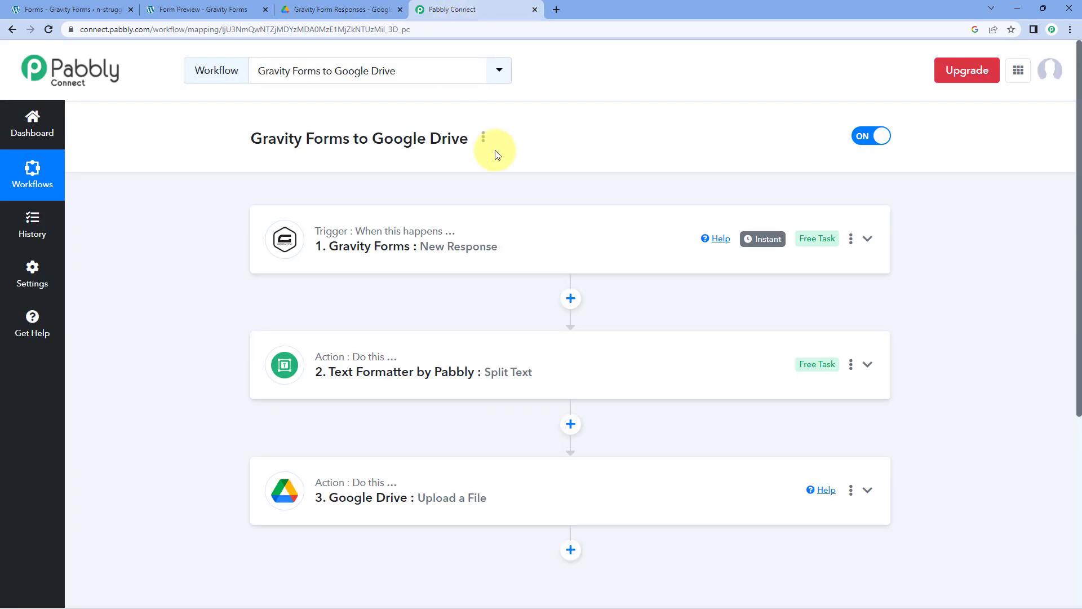
click(227, 7)
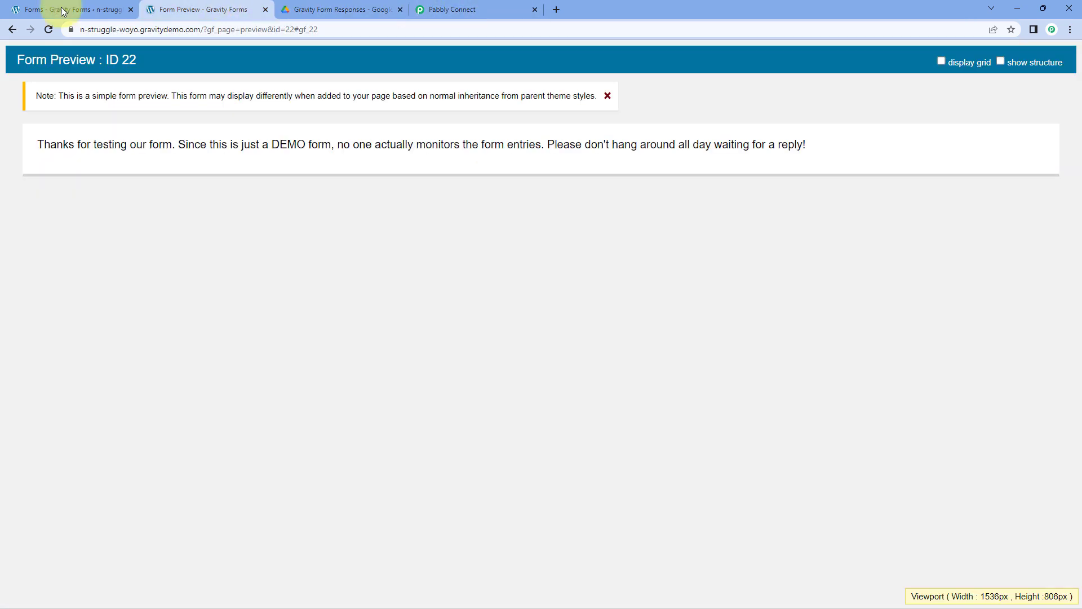
- Reload the blank form and enter the applicant's name, email and phone number
click(46, 31)
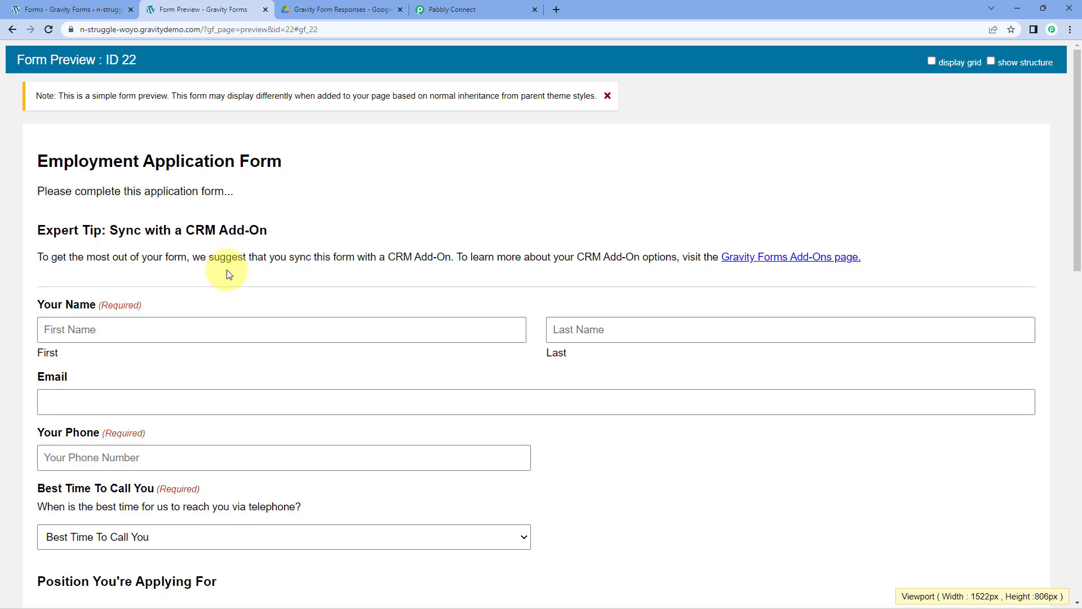
scroll(227, 270, down, 1)
click(103, 271)
text(Test)
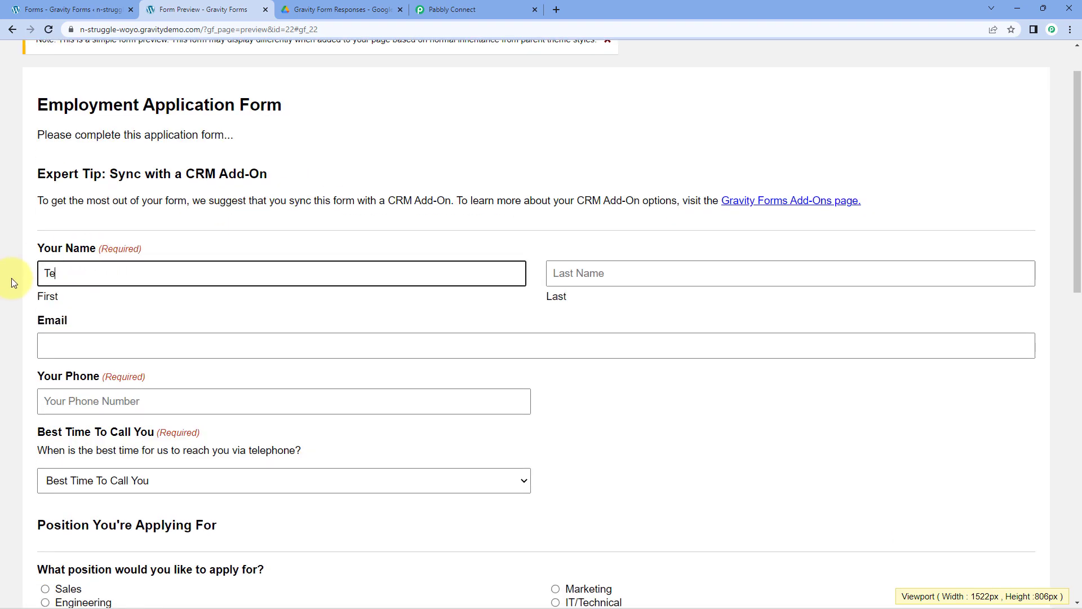
key(Tab)
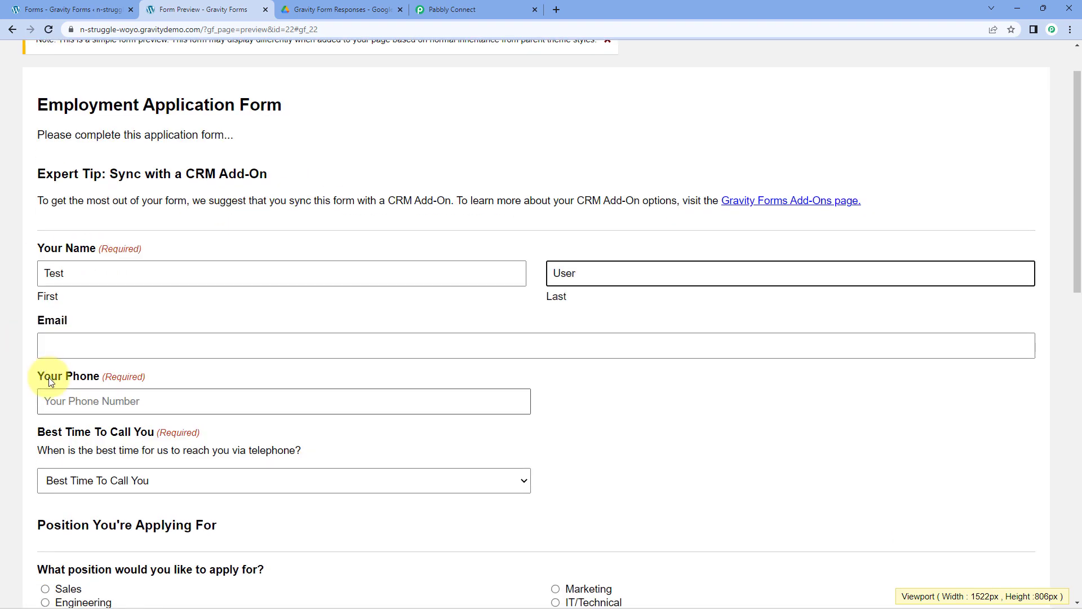
click(76, 346)
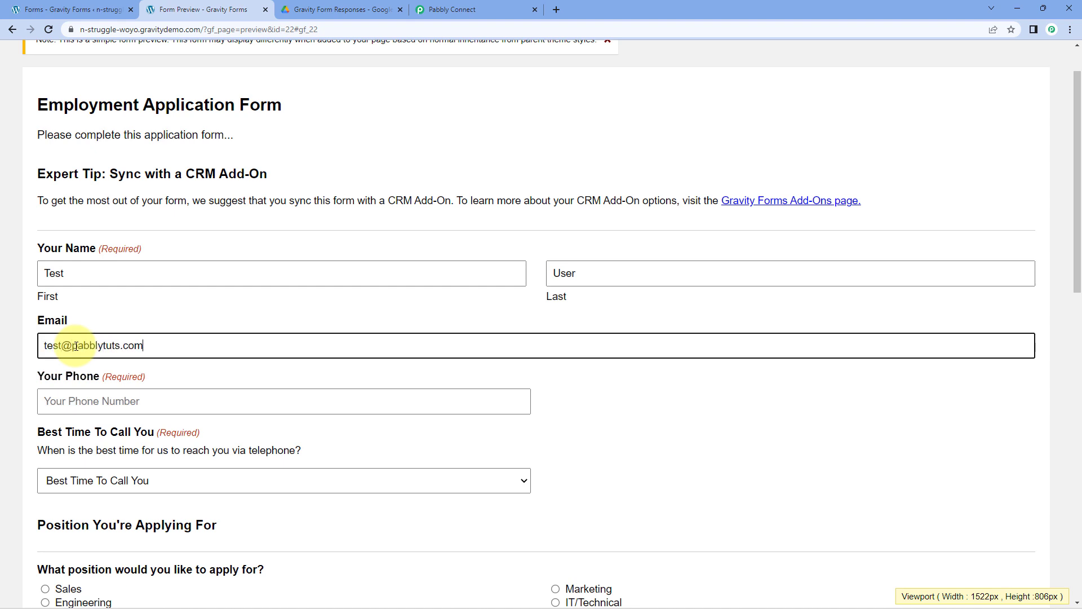
scroll(76, 346, down, 1)
click(110, 350)
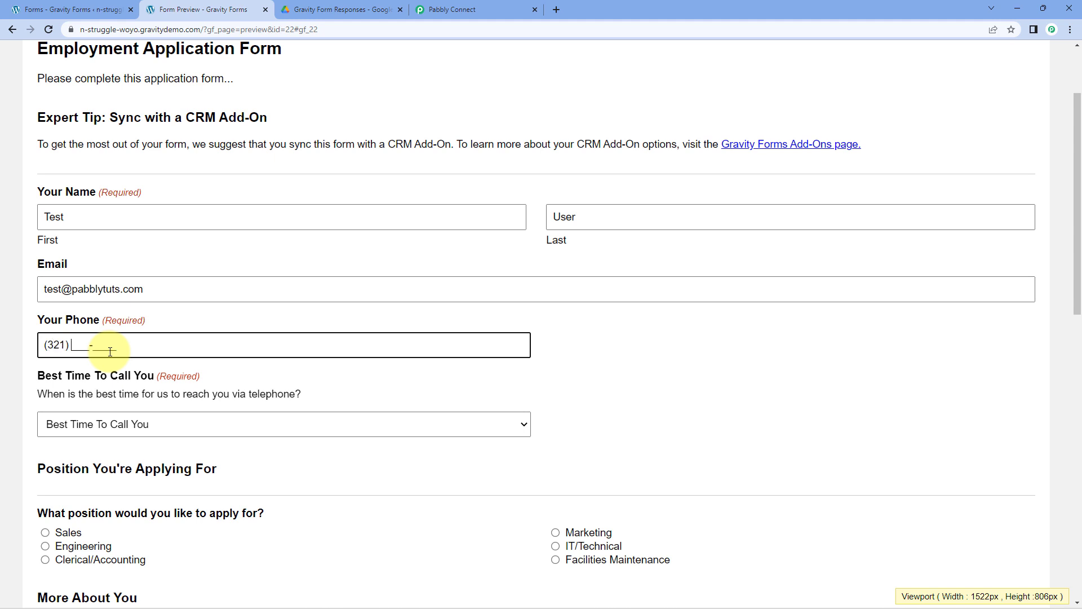
text(3216549870)
- Choose Early Afternoon call time and the Sales position, and type 'Real-Time' about yourself
click(107, 424)
click(104, 471)
click(65, 532)
scroll(101, 375, down, 6)
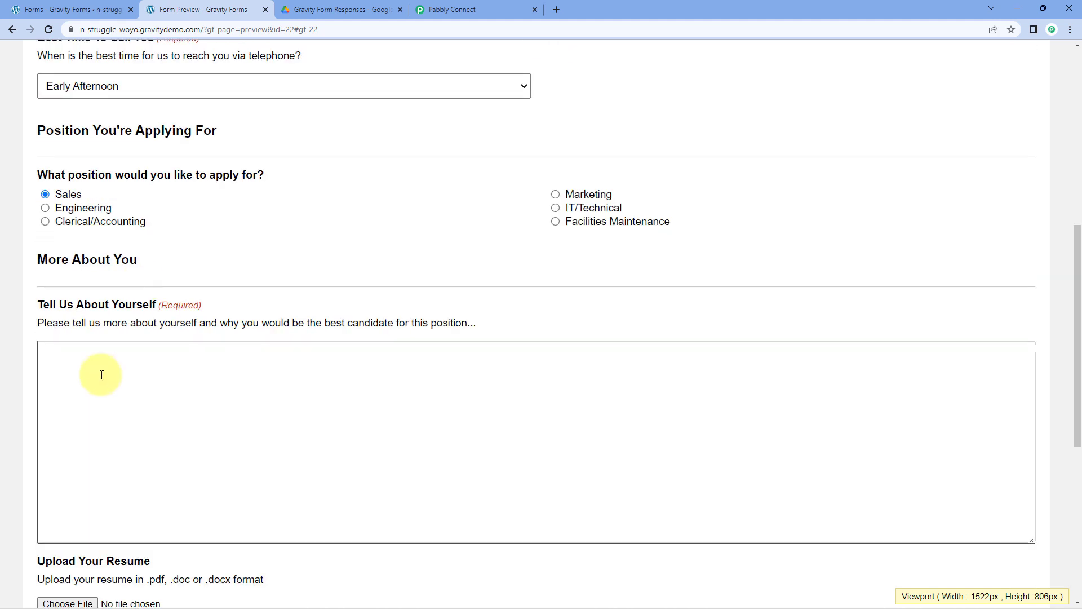
click(102, 375)
text(Real-Time Test)
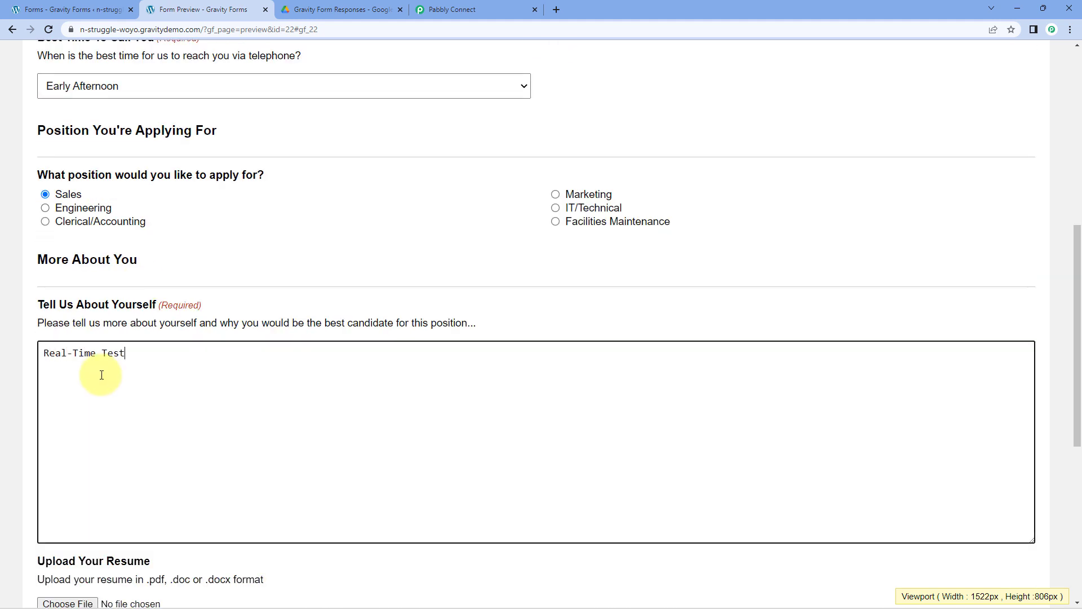
- Attach Test Resume.pdf, accept the privacy policy, and submit the application
scroll(43, 429, down, 3)
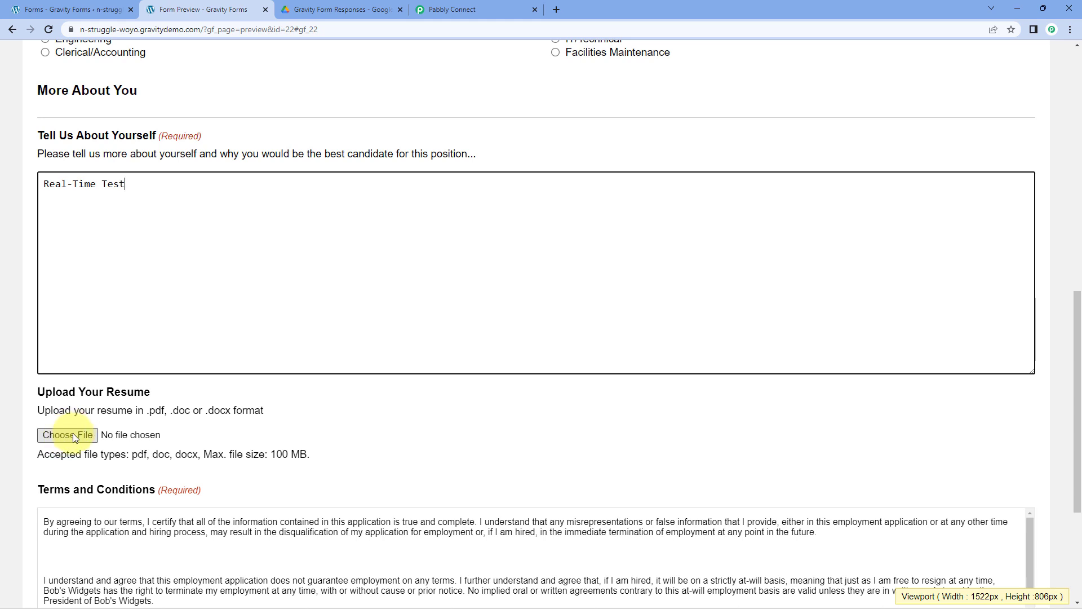
scroll(72, 433, down, 1)
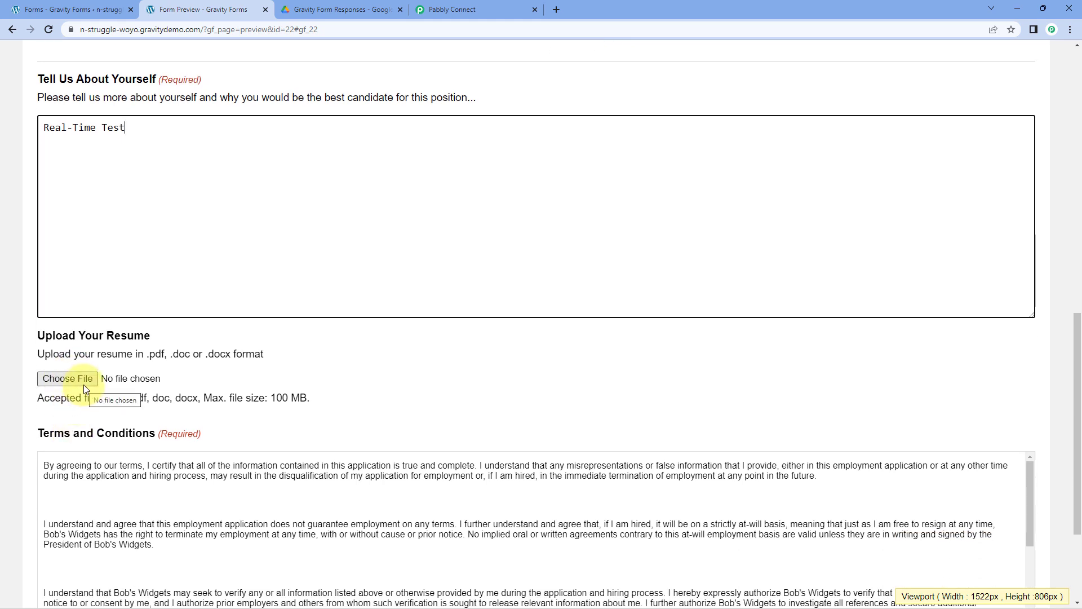
click(52, 380)
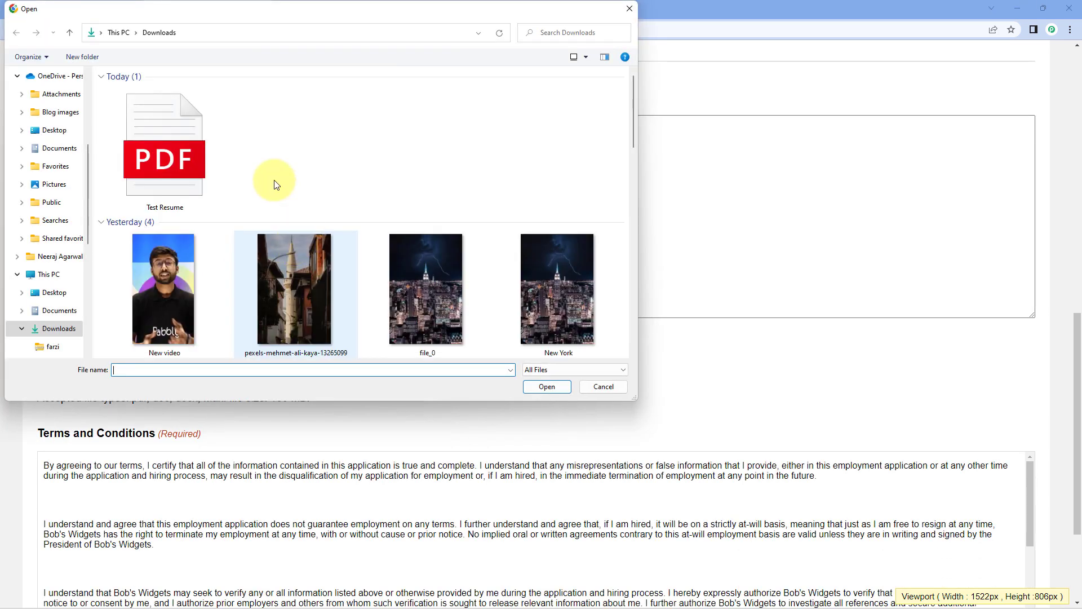
click(177, 169)
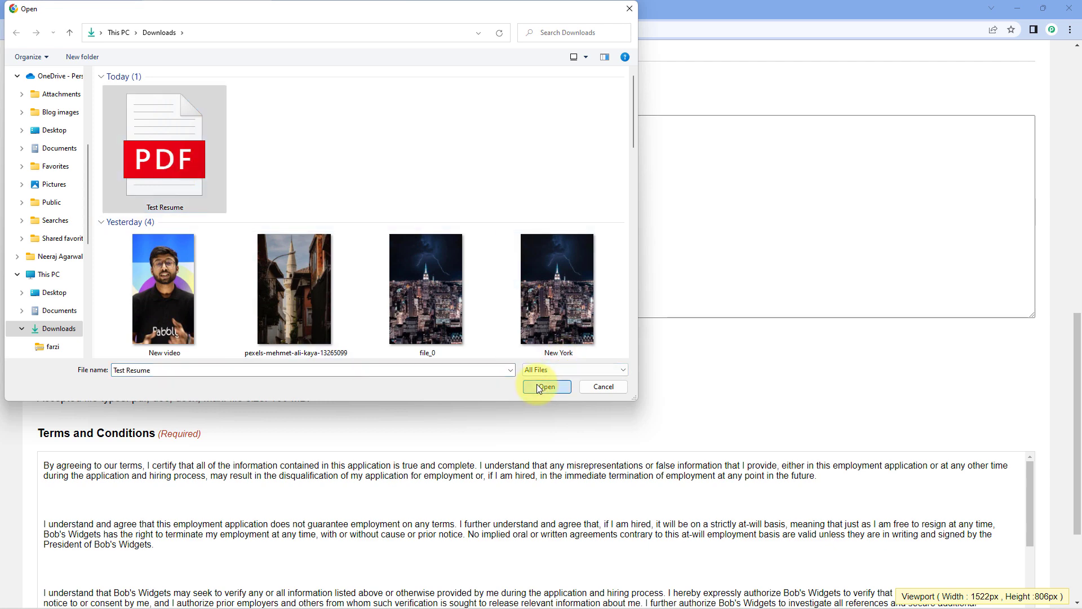
click(542, 387)
scroll(478, 343, down, 3)
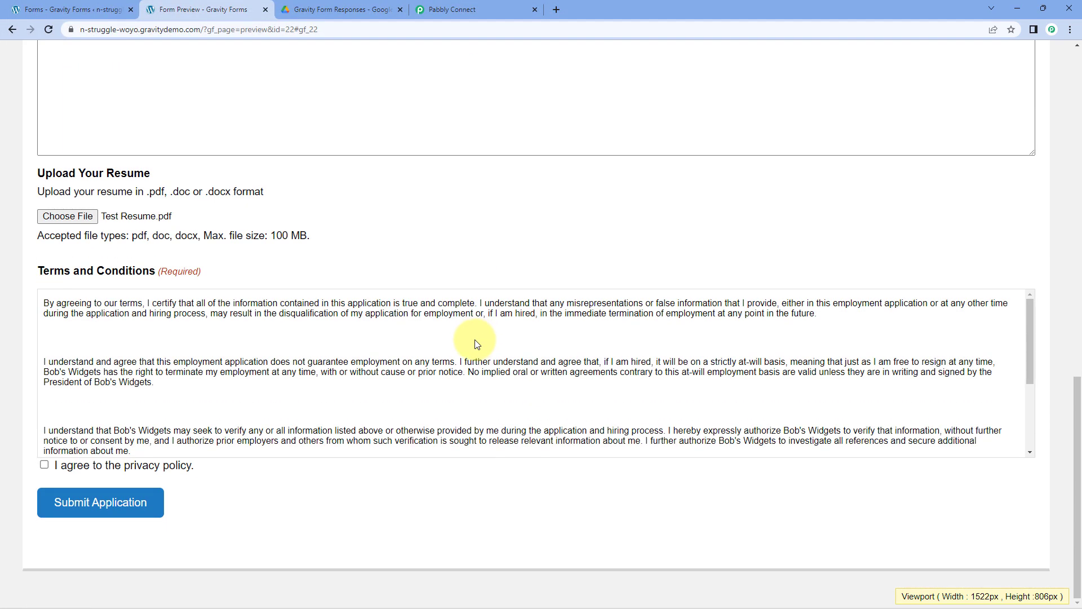
click(44, 464)
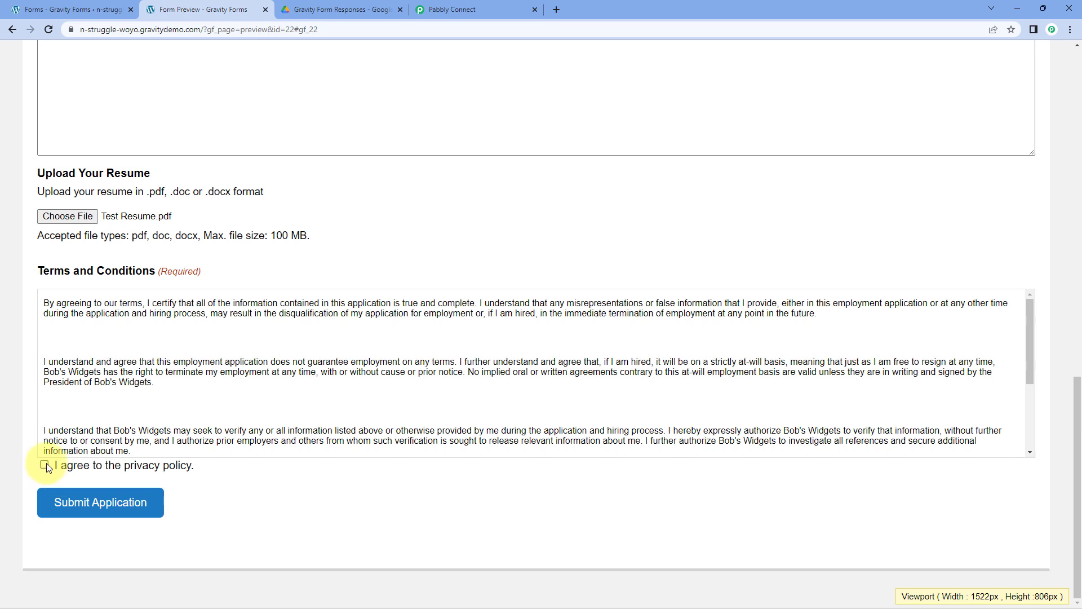
click(104, 503)
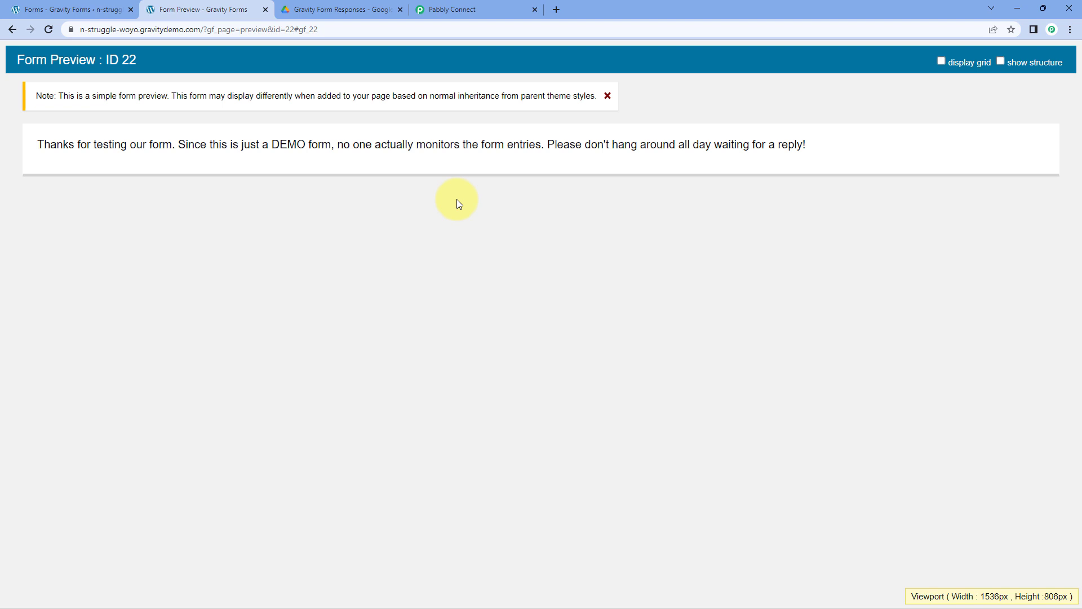
- Preview the newly uploaded Test User.pdf in the Drive responses folder, then return to Pabbly Connect
click(356, 8)
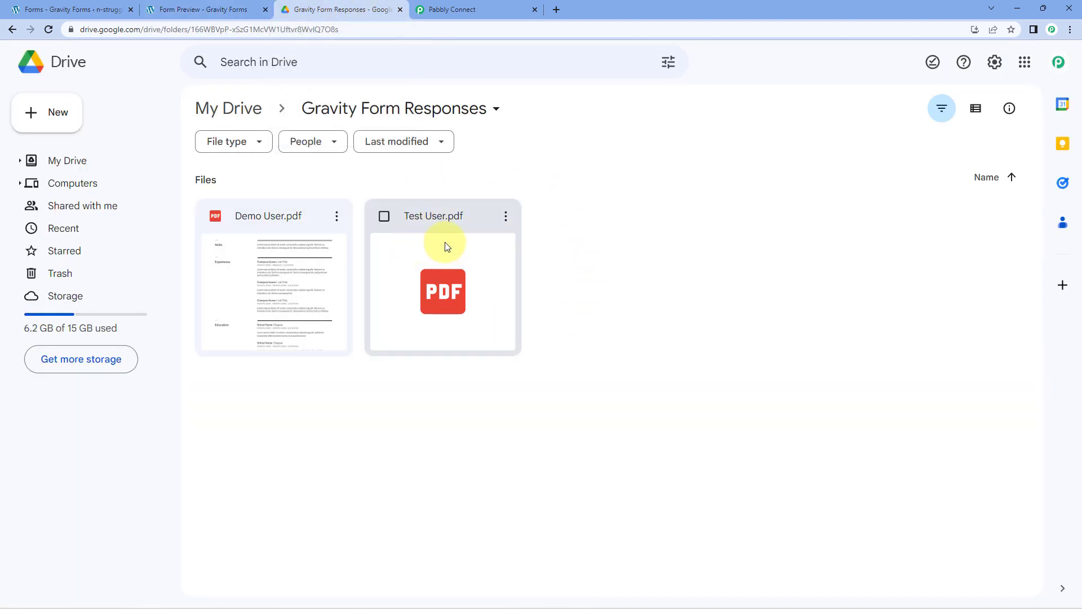
click(221, 5)
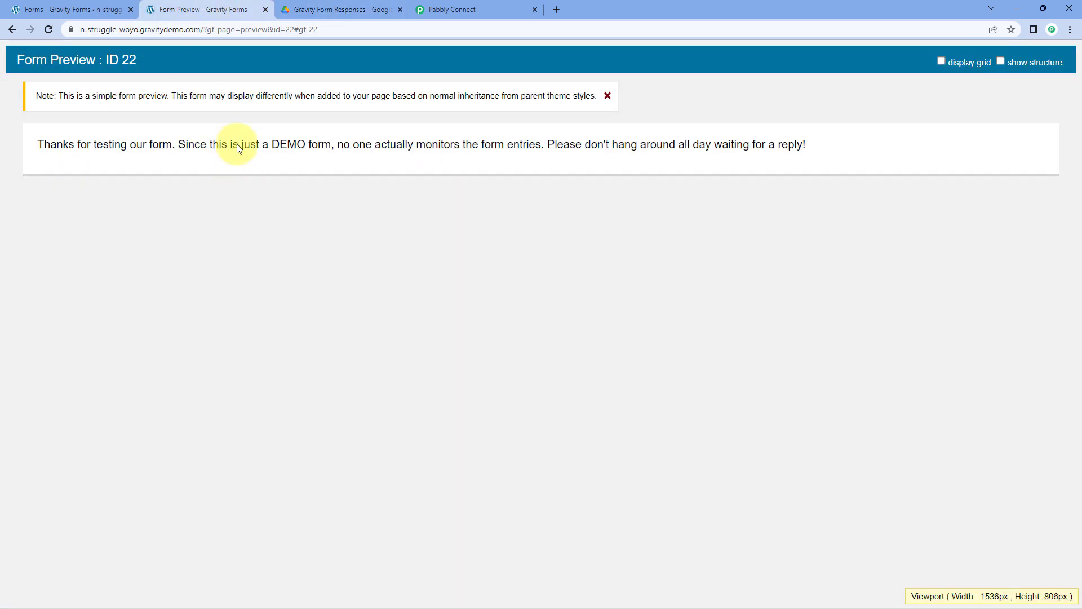
click(361, 8)
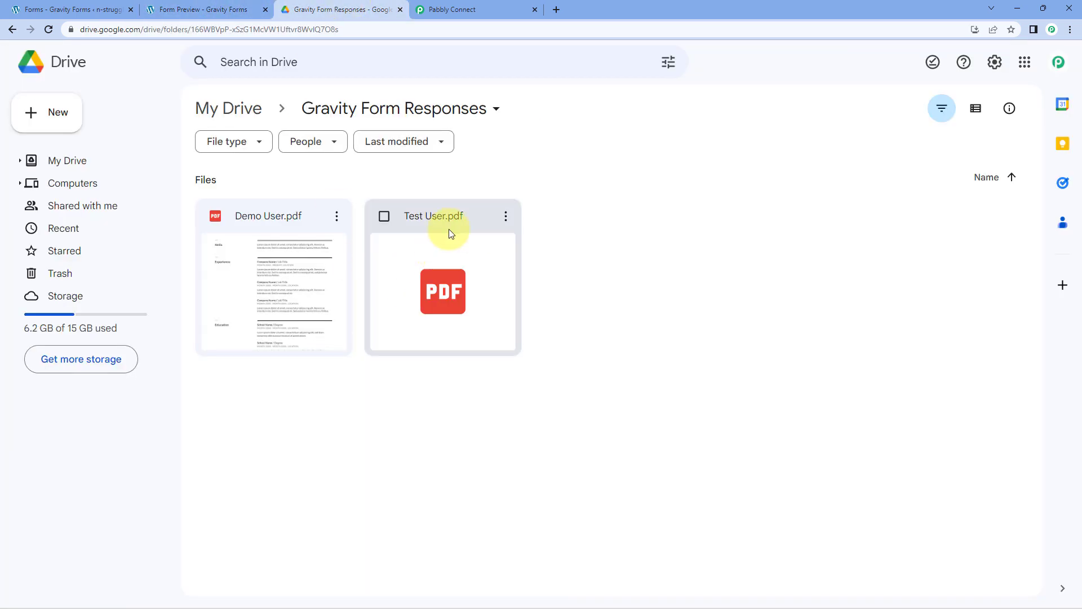
double_click(467, 259)
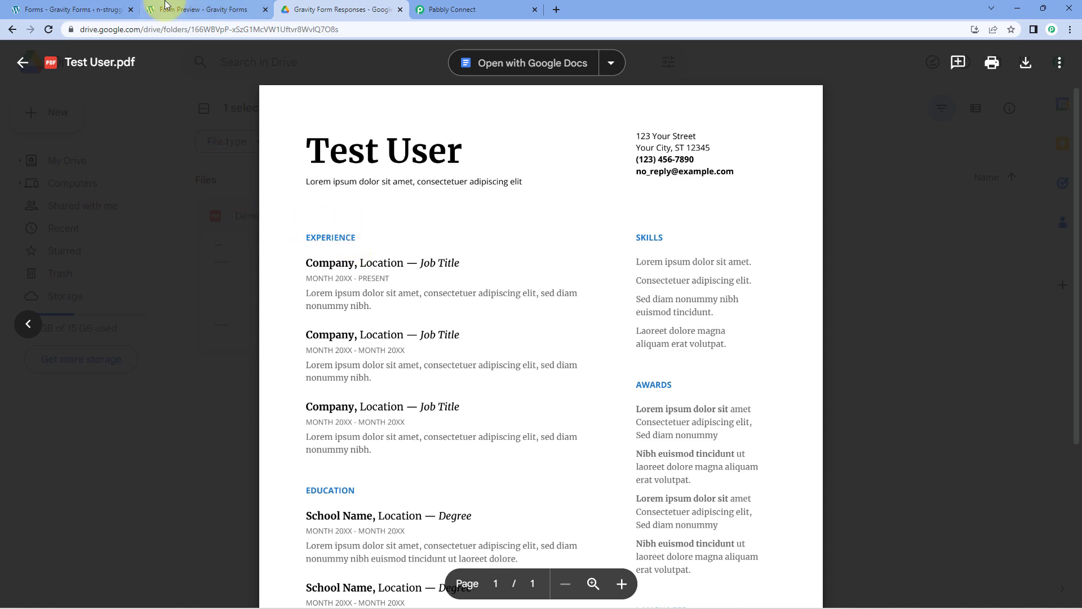
click(181, 9)
click(339, 9)
click(231, 222)
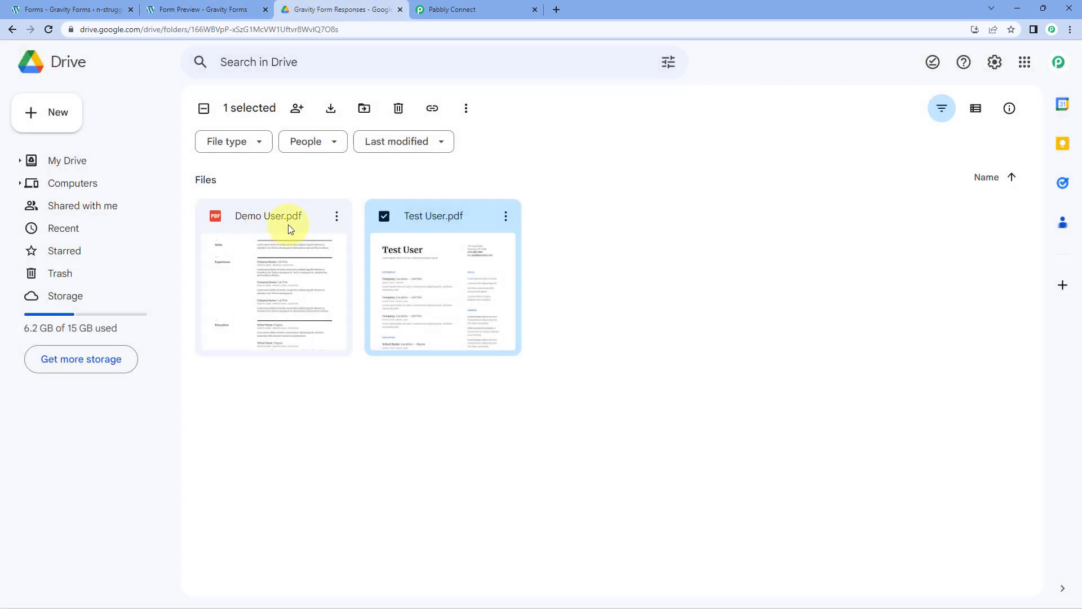
click(465, 6)
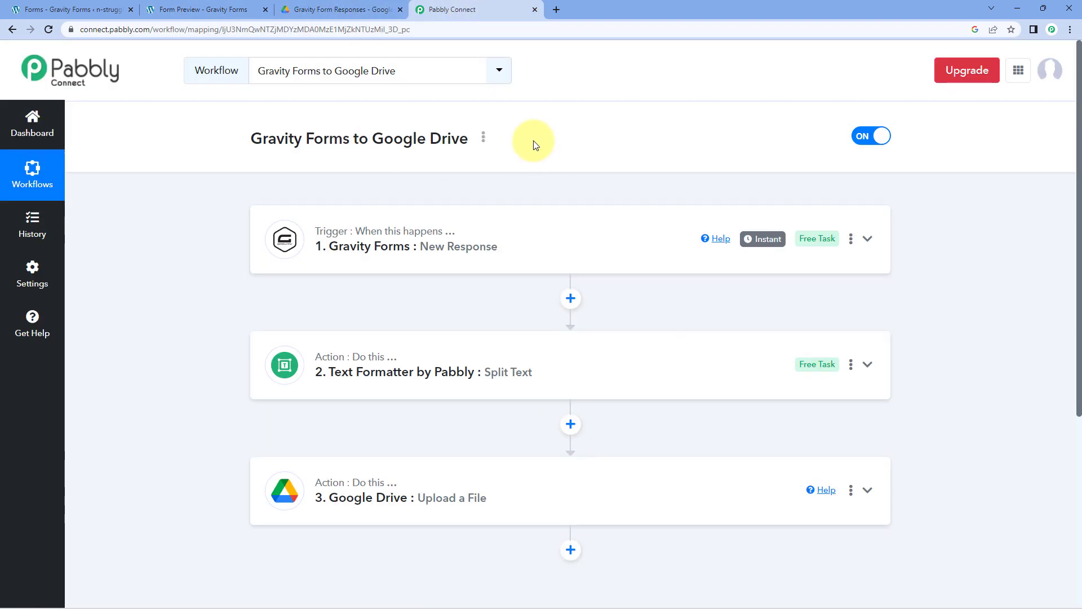